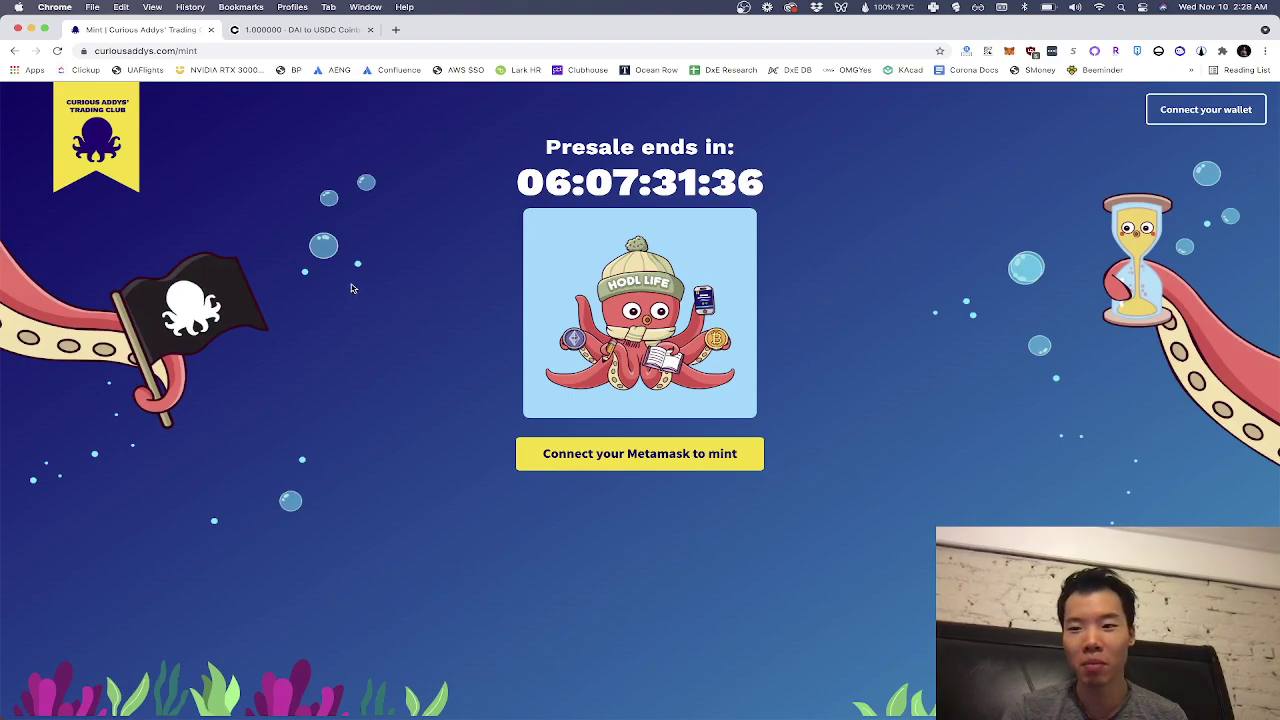
Look over the ETH crypto-address withdrawal form and its saved addresses, then close it unsent.
left_click(312, 33)
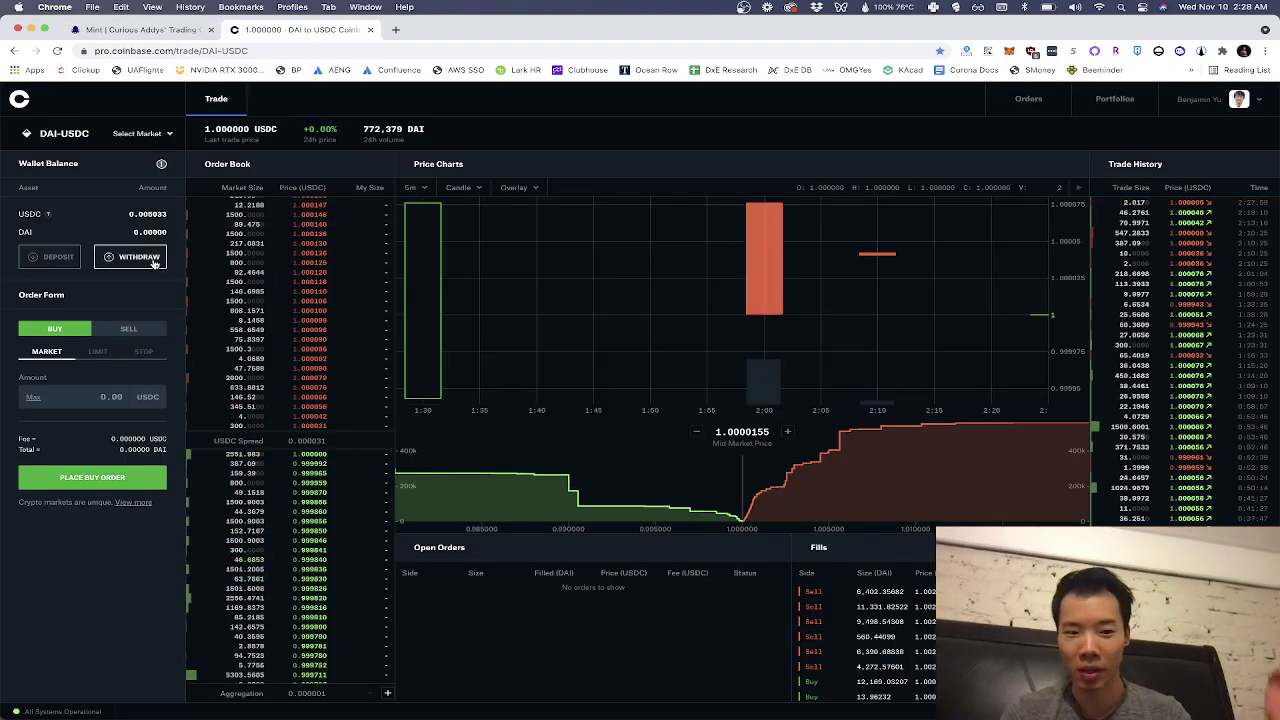
left_click(152, 261)
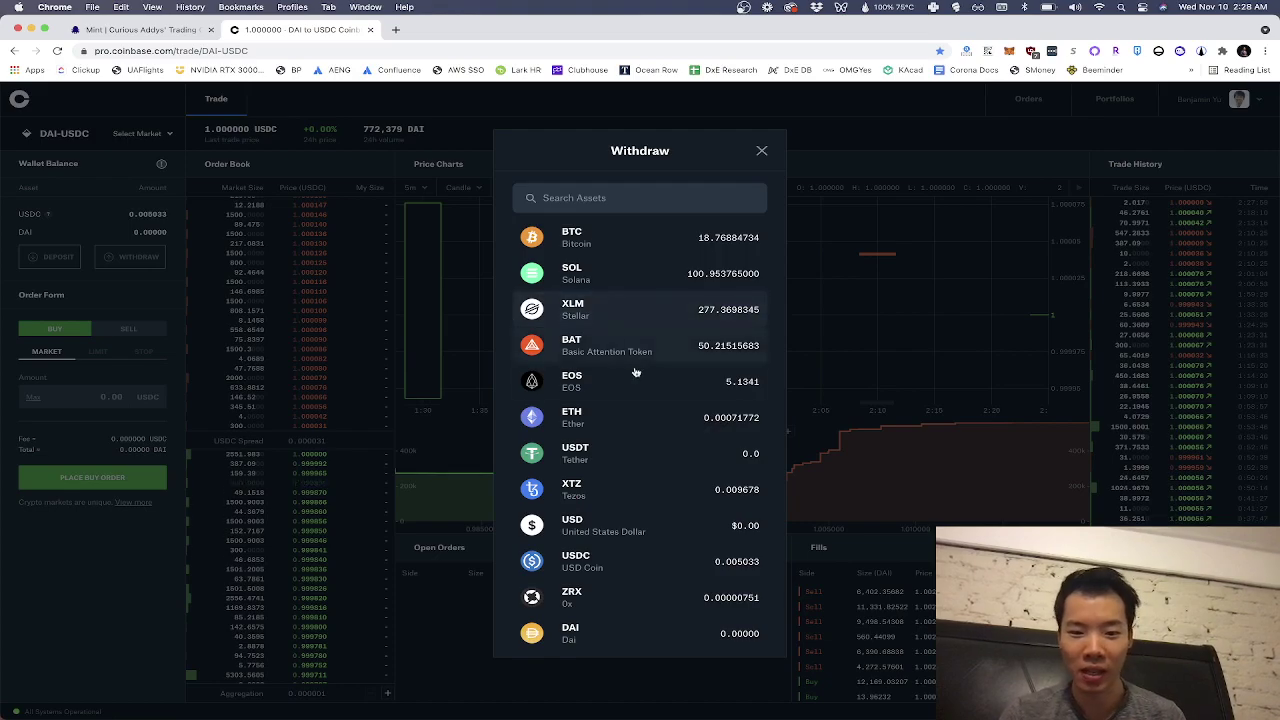
left_click(640, 423)
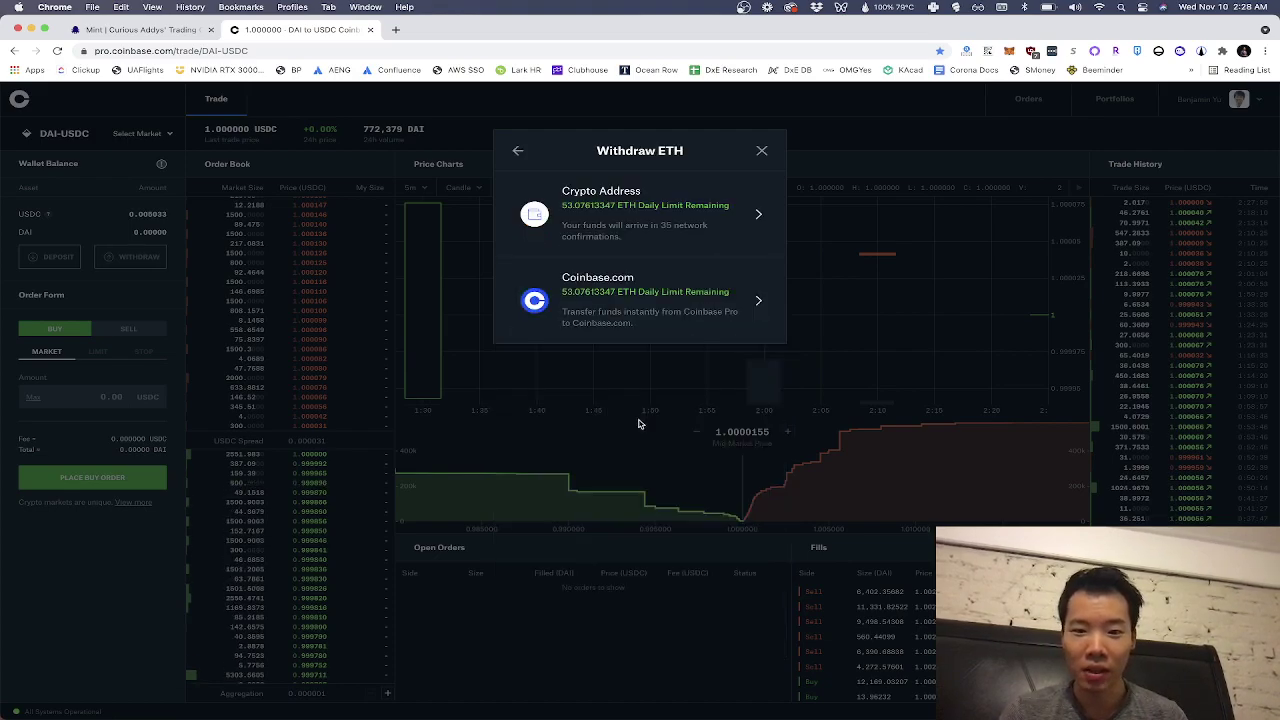
left_click(630, 215)
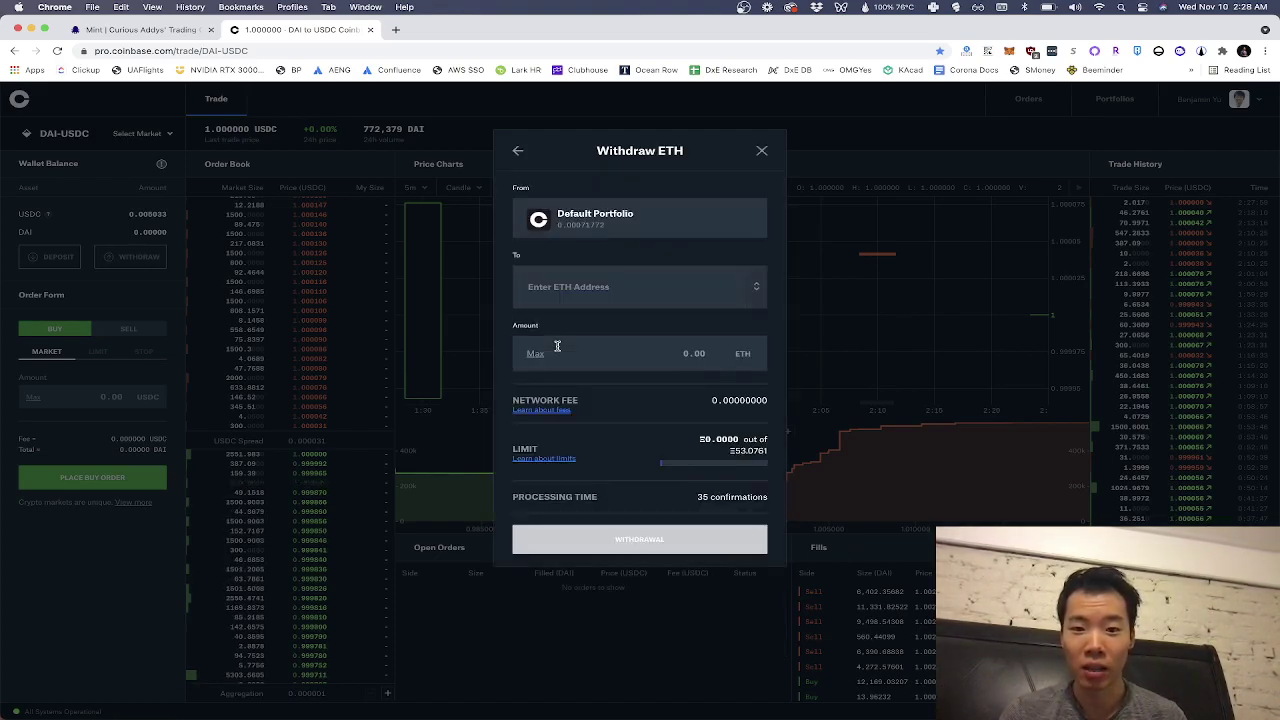
left_click(603, 270)
left_click(380, 330)
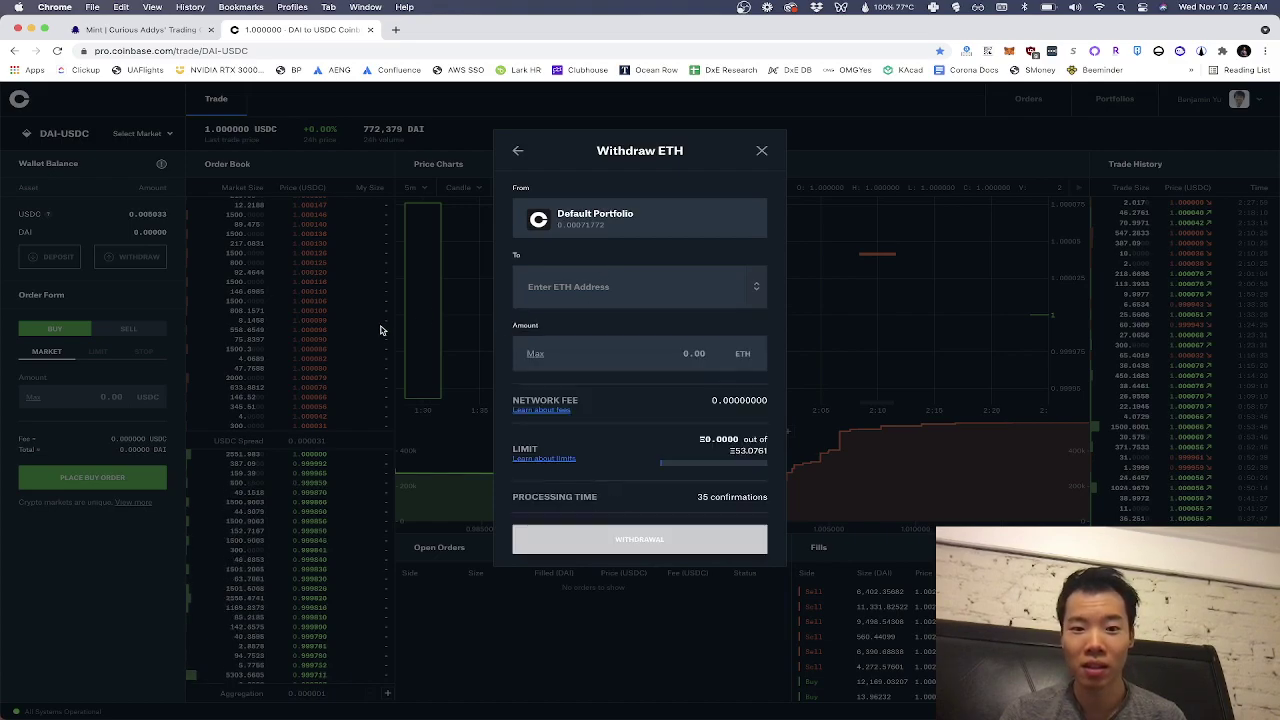
left_click(761, 152)
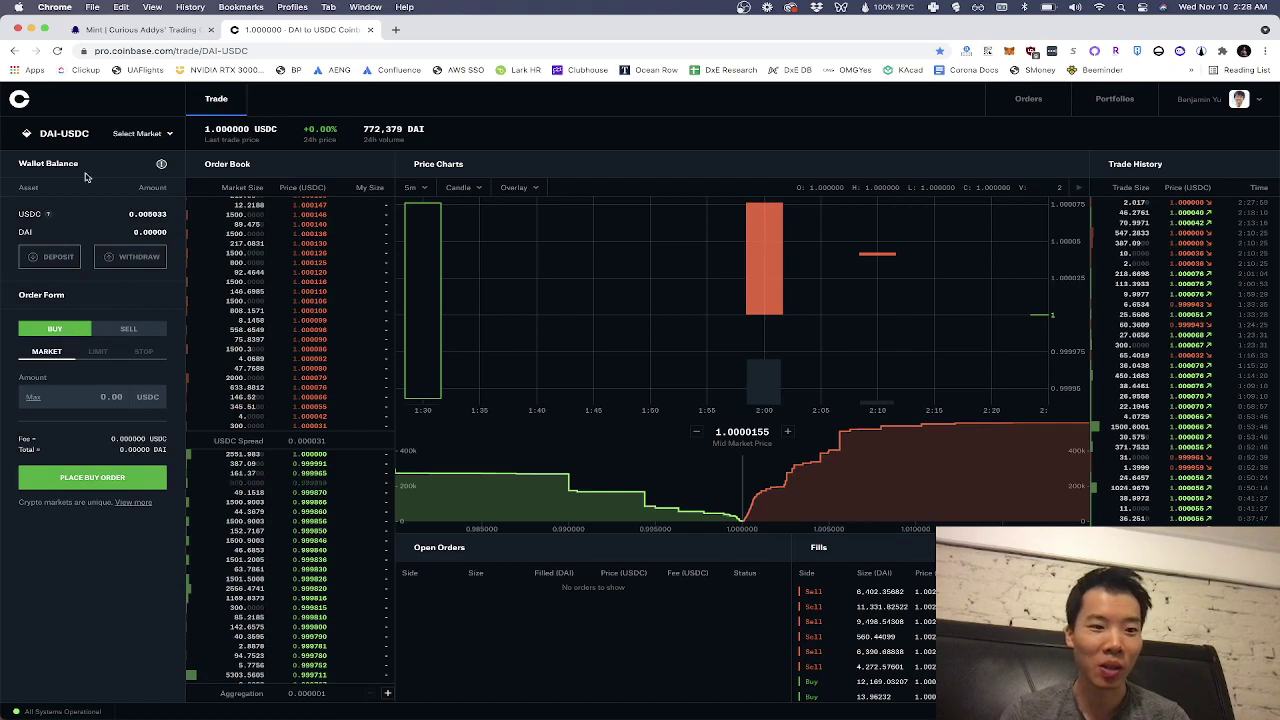
Select the ETH-USD market and submit a 500 USD market buy order.
left_click(115, 134)
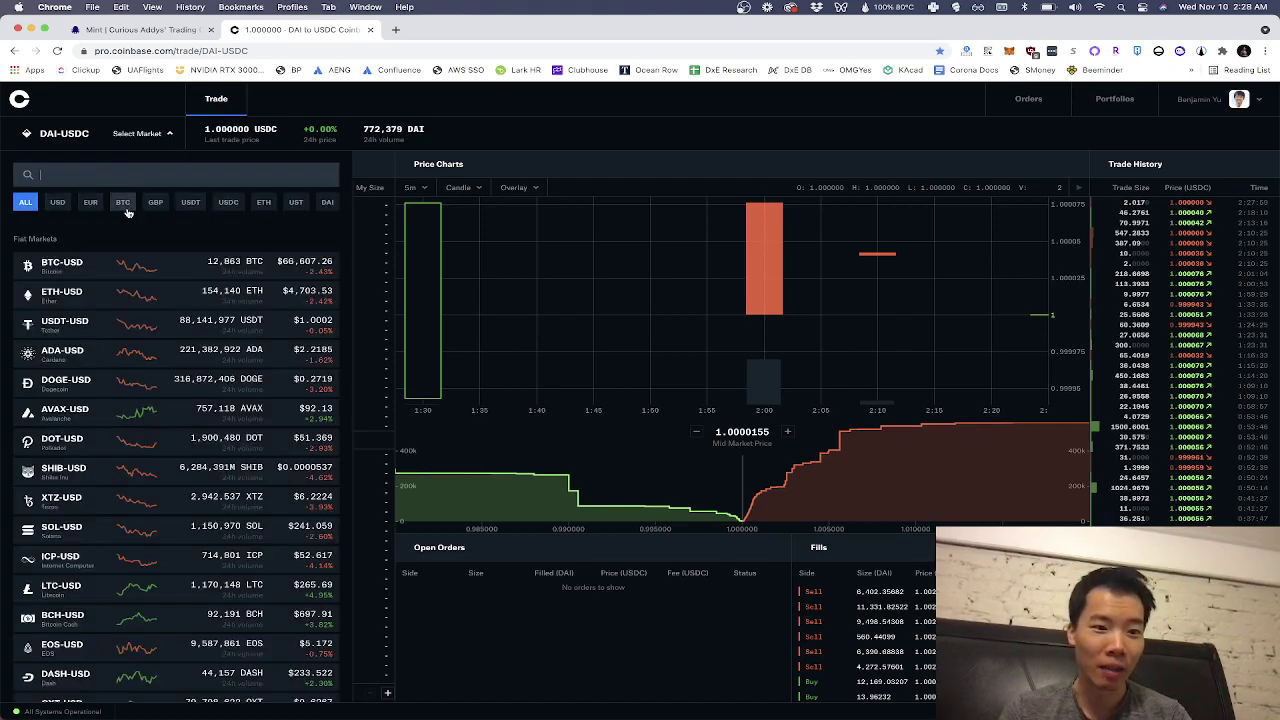
left_click(90, 289)
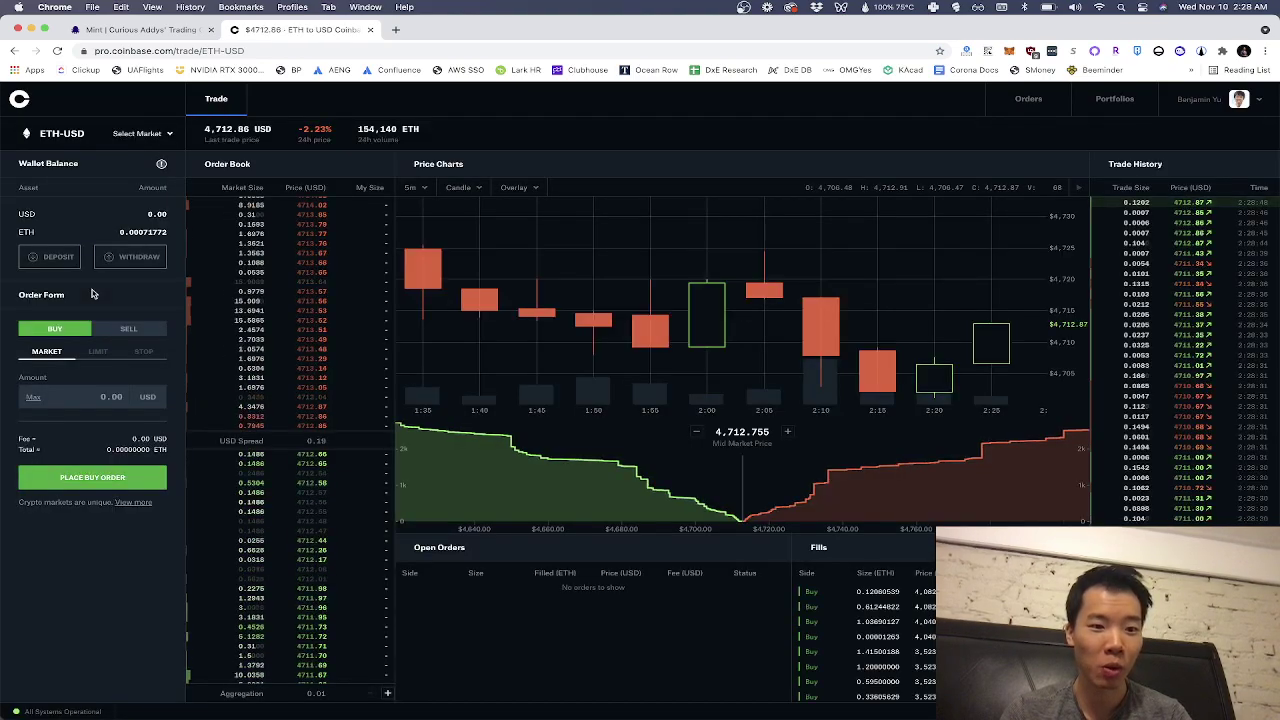
left_click(120, 400)
type("500")
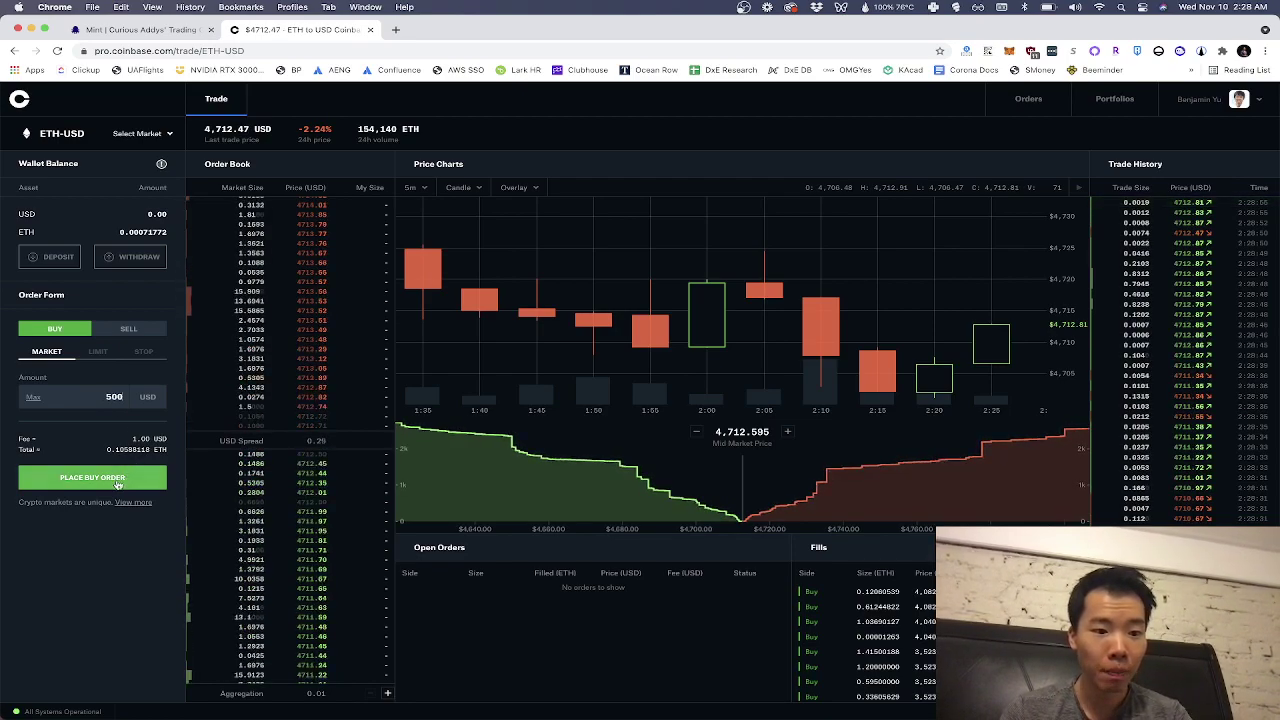
left_click(115, 484)
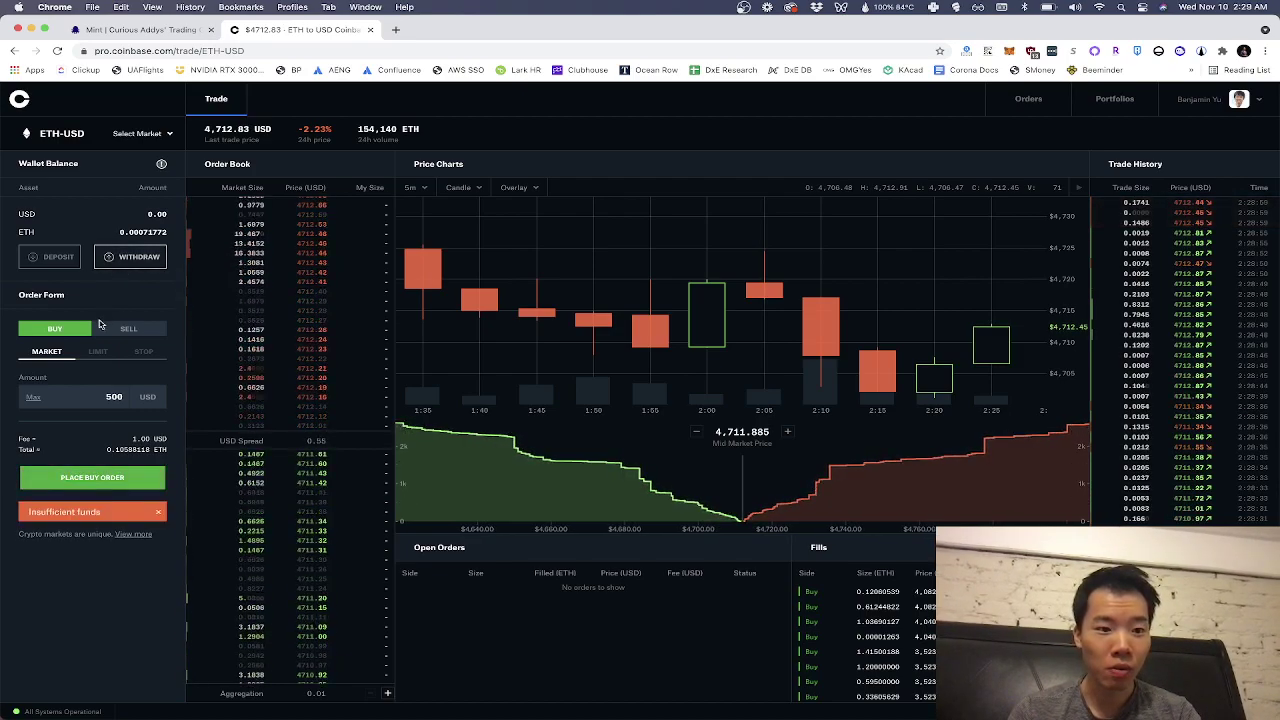
Deposit 500 USD into Coinbase Pro from the linked bank account.
left_click(58, 257)
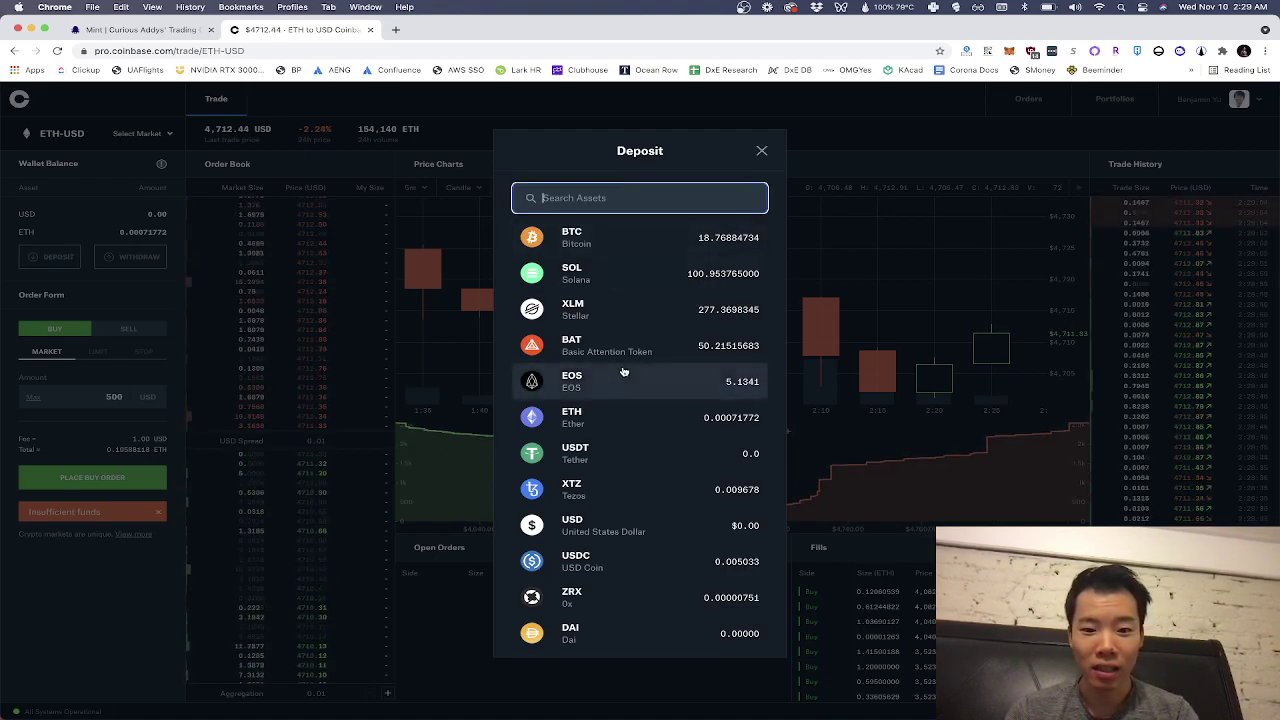
type("usd")
left_click(617, 267)
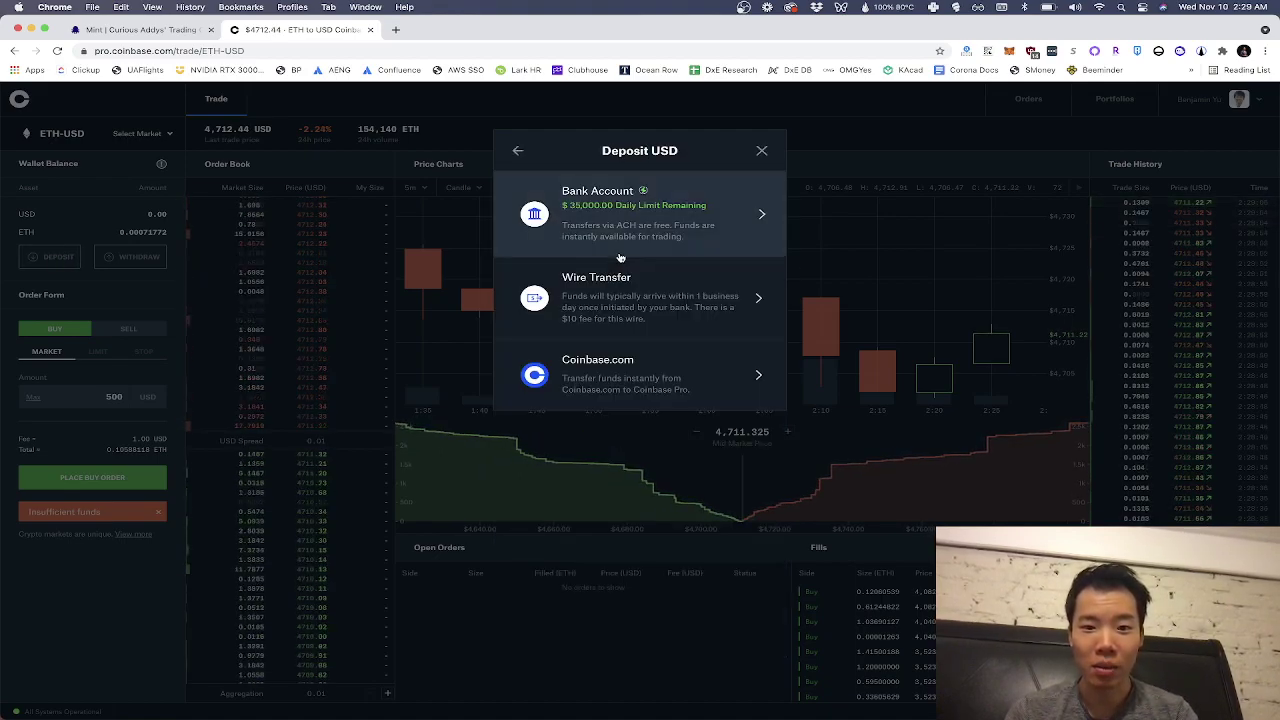
left_click(628, 242)
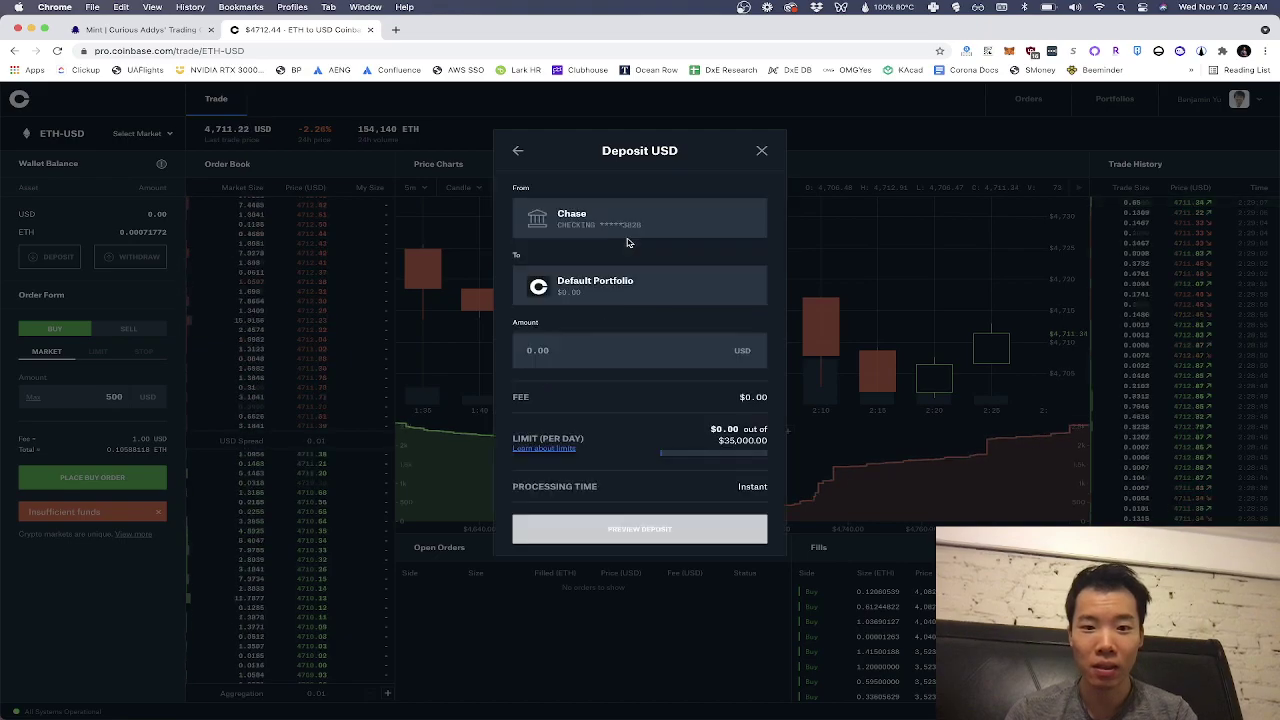
left_click(597, 349)
type("500")
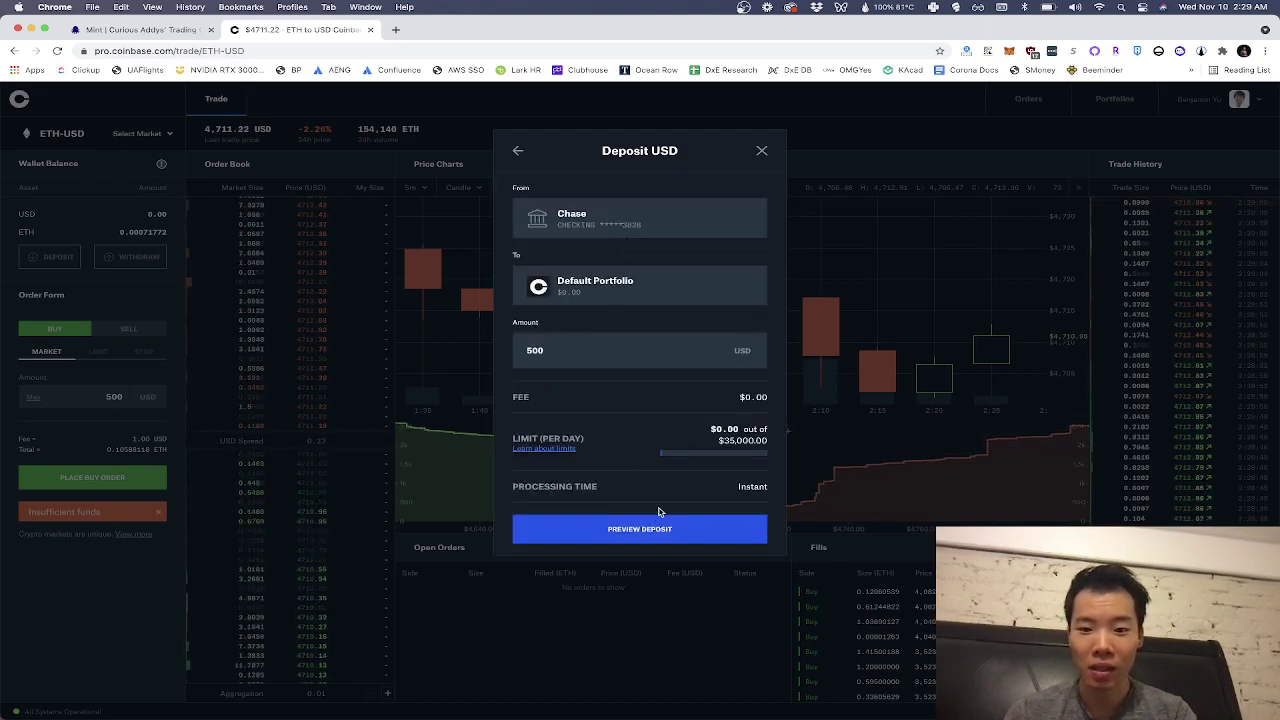
left_click(659, 527)
left_click(659, 527)
left_click(645, 450)
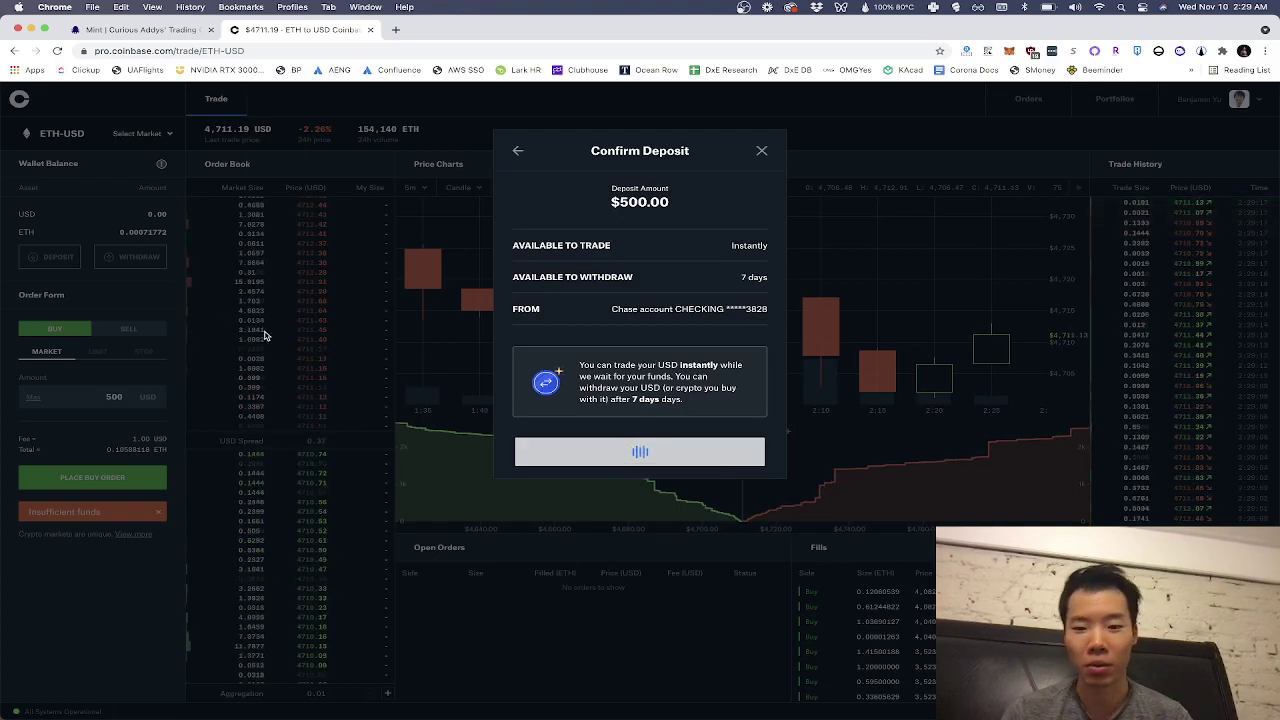
Place the 500 USD market buy, filling 0.10663575 ETH.
left_click(665, 440)
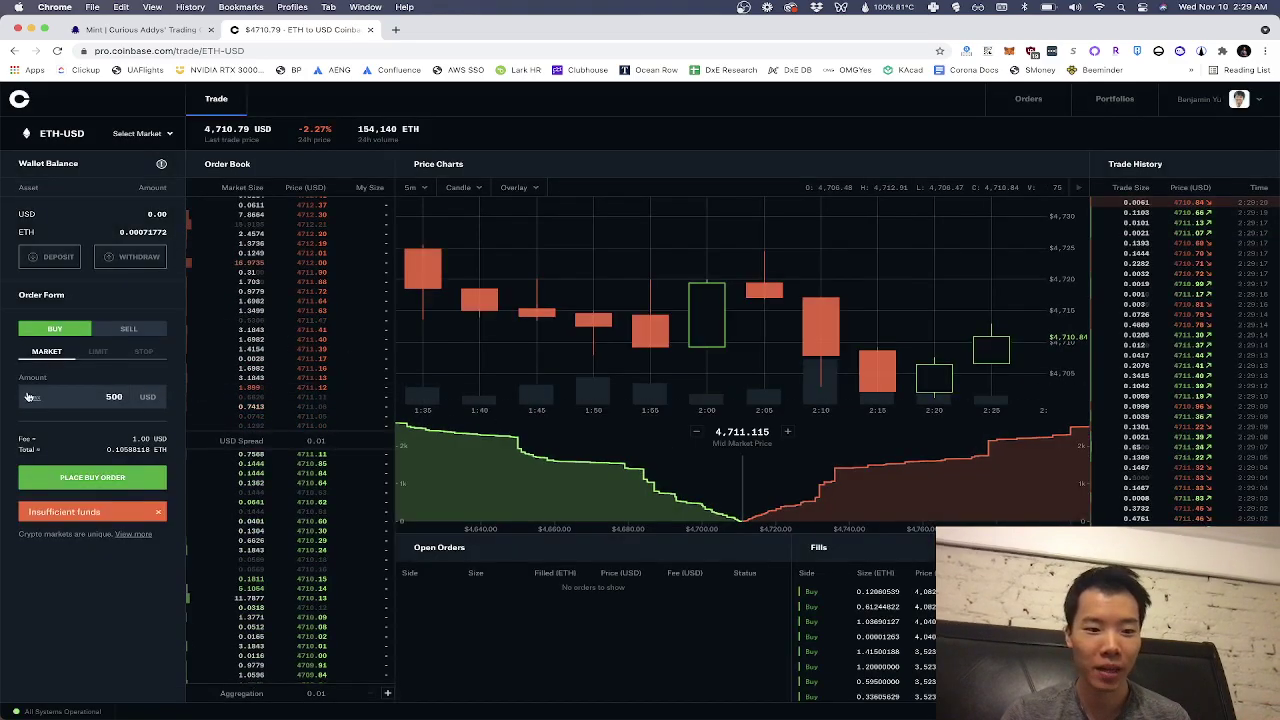
left_click(100, 478)
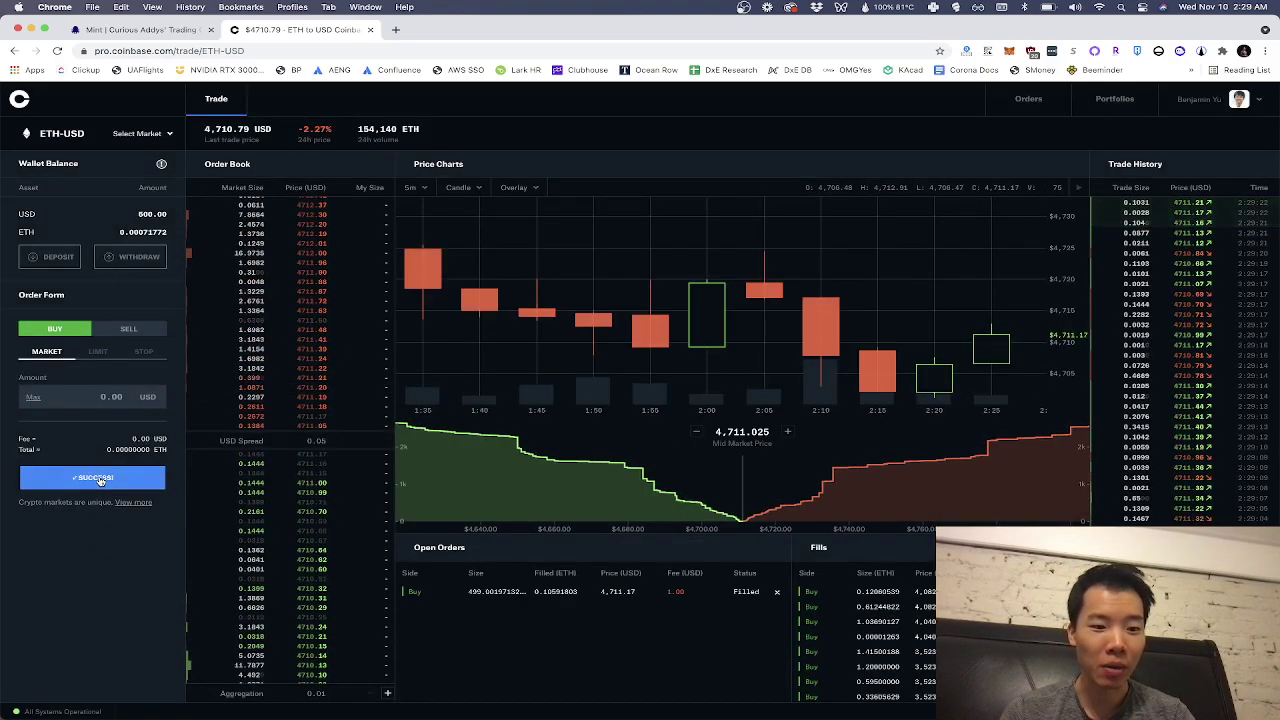
left_click(128, 254)
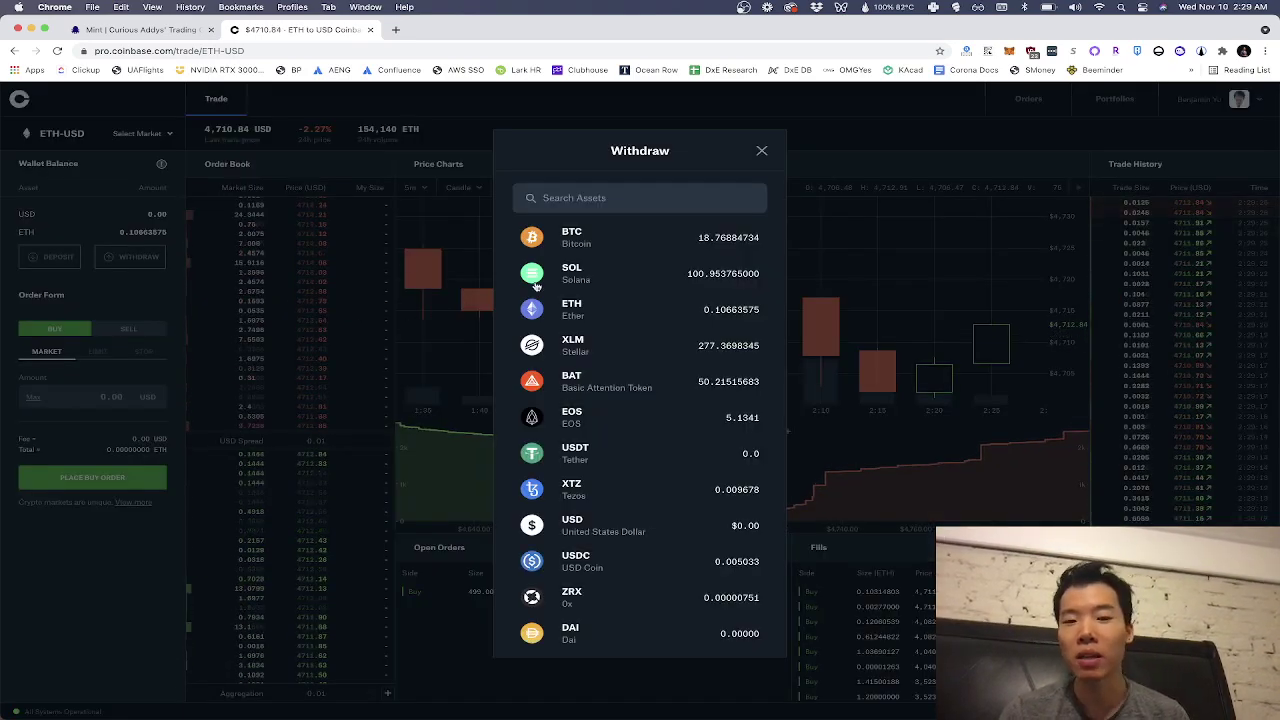
Set a max ETH withdrawal of 0.10394775 to the saved Metamask address and submit it.
left_click(603, 318)
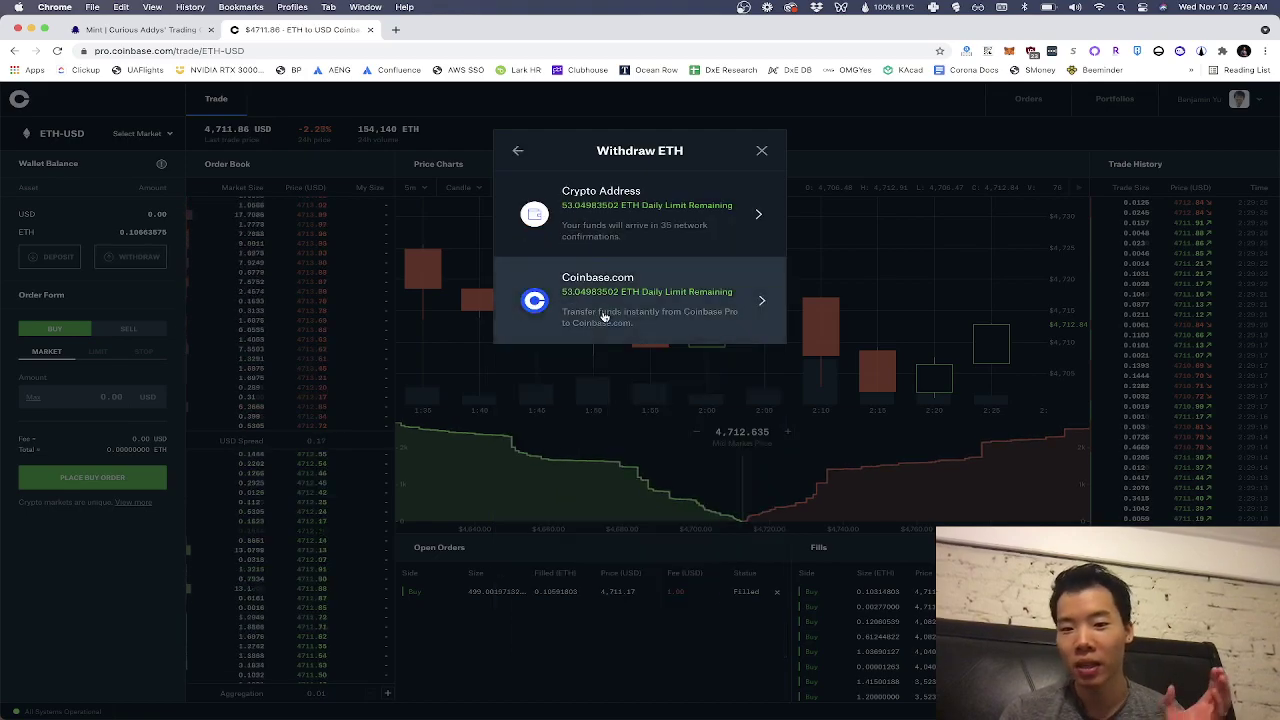
left_click(627, 225)
left_click(623, 290)
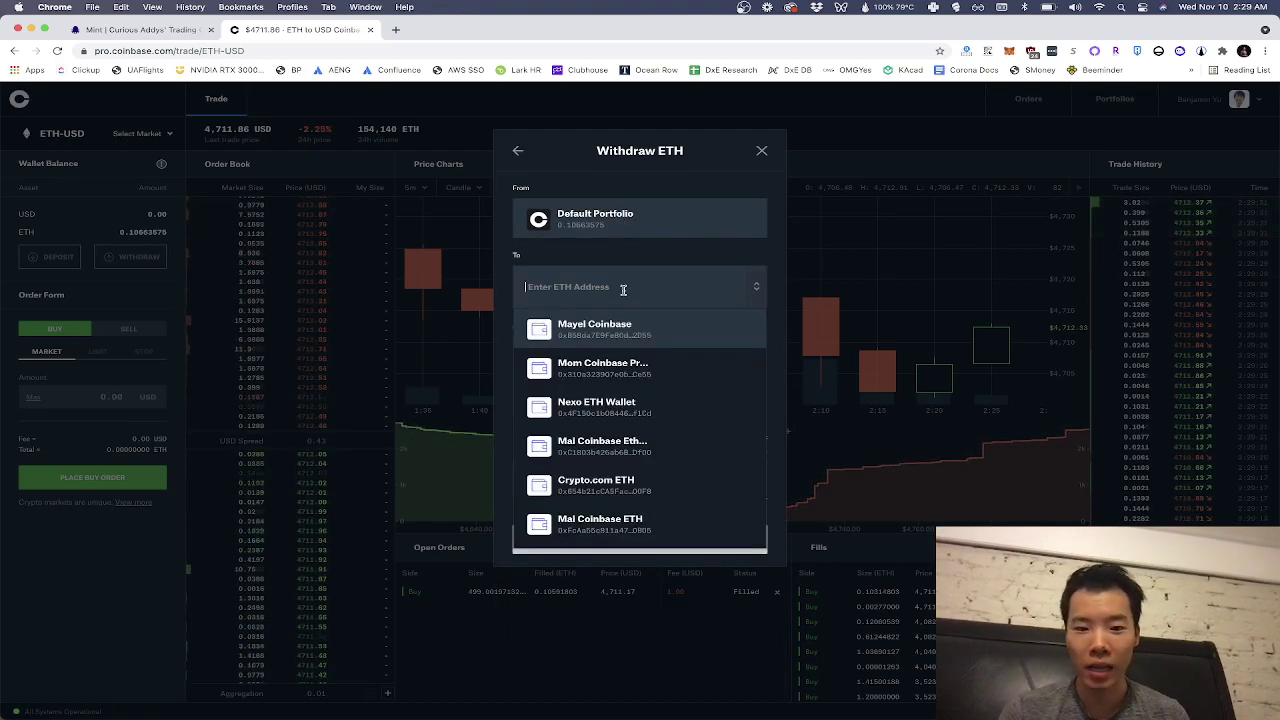
scroll(678, 498, "down", 3)
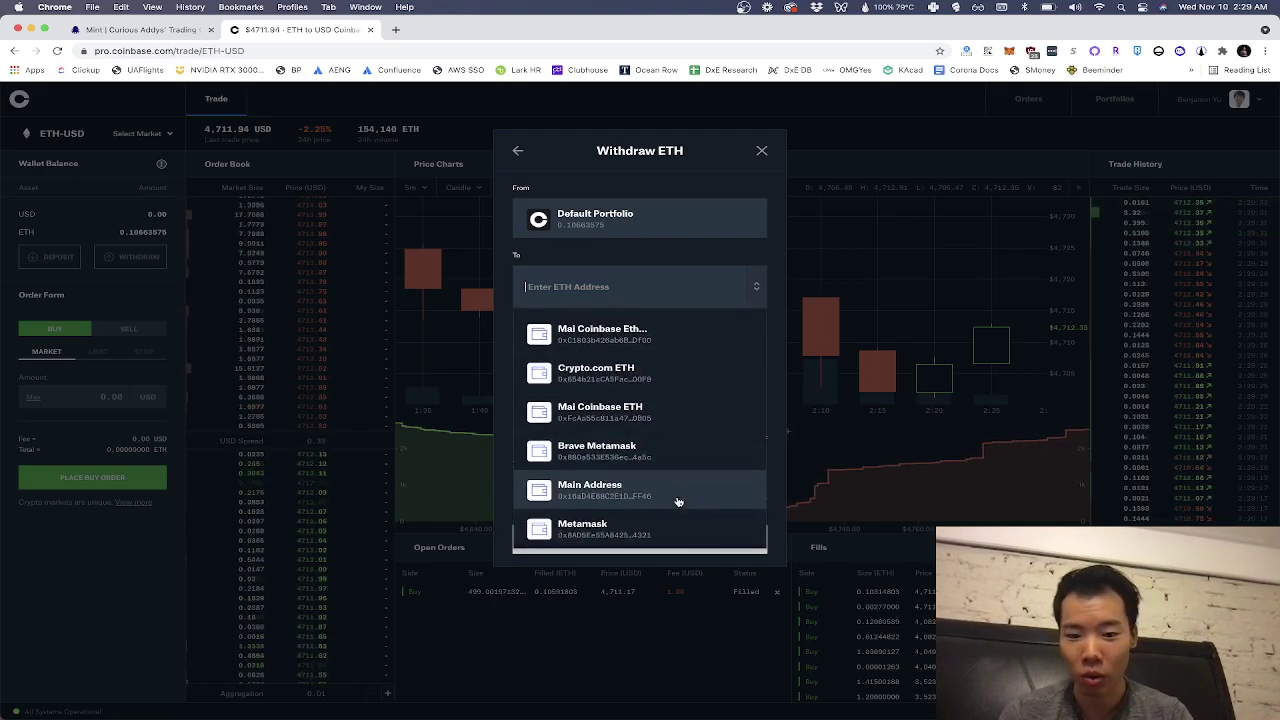
left_click(666, 528)
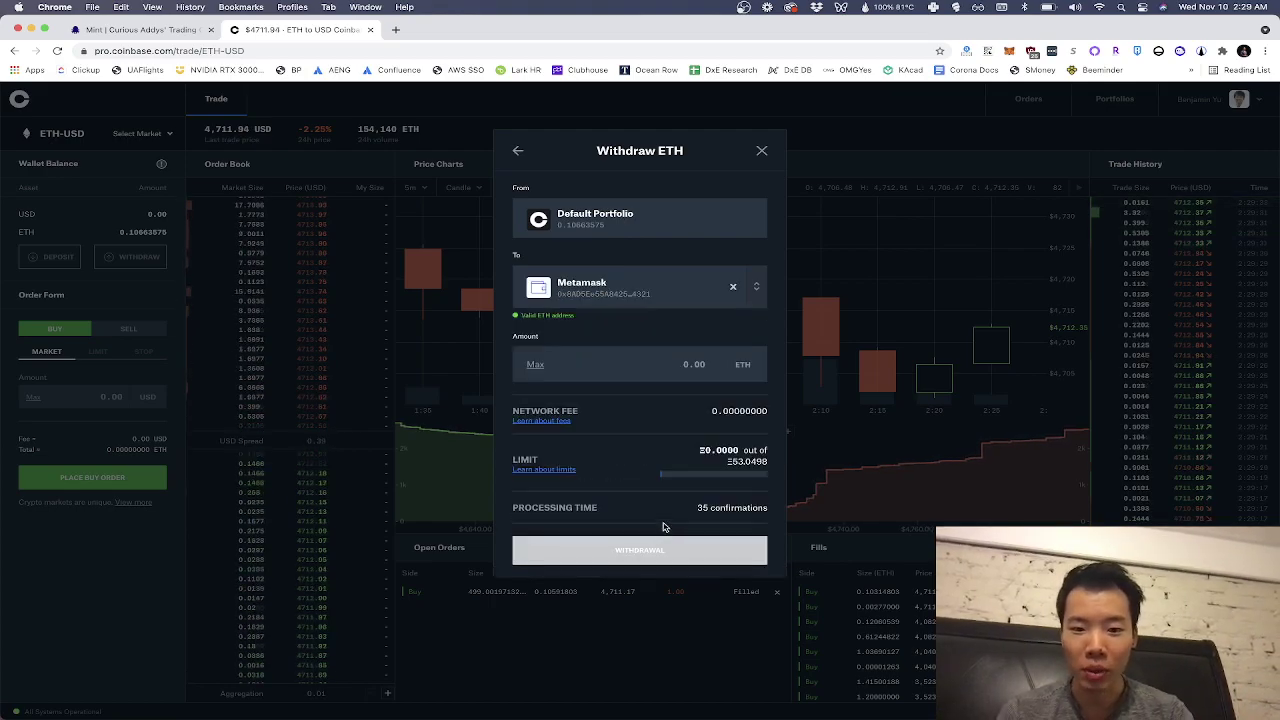
left_click(536, 367)
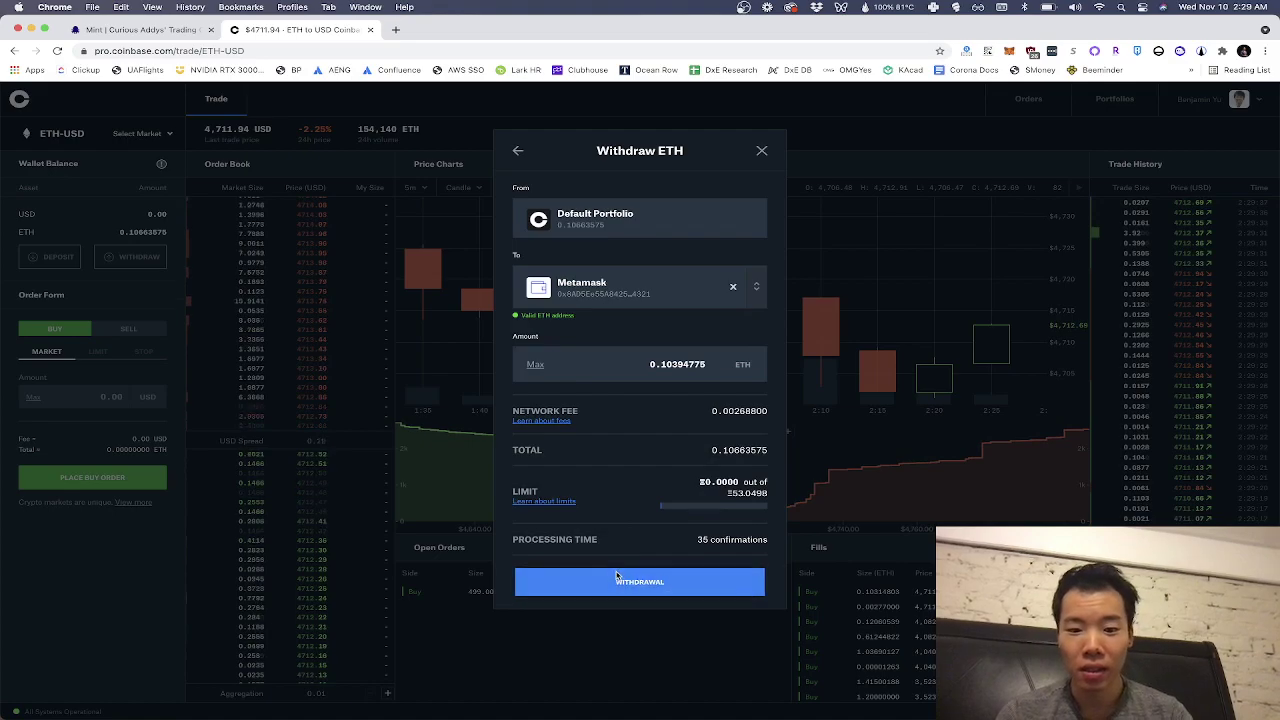
left_click(617, 580)
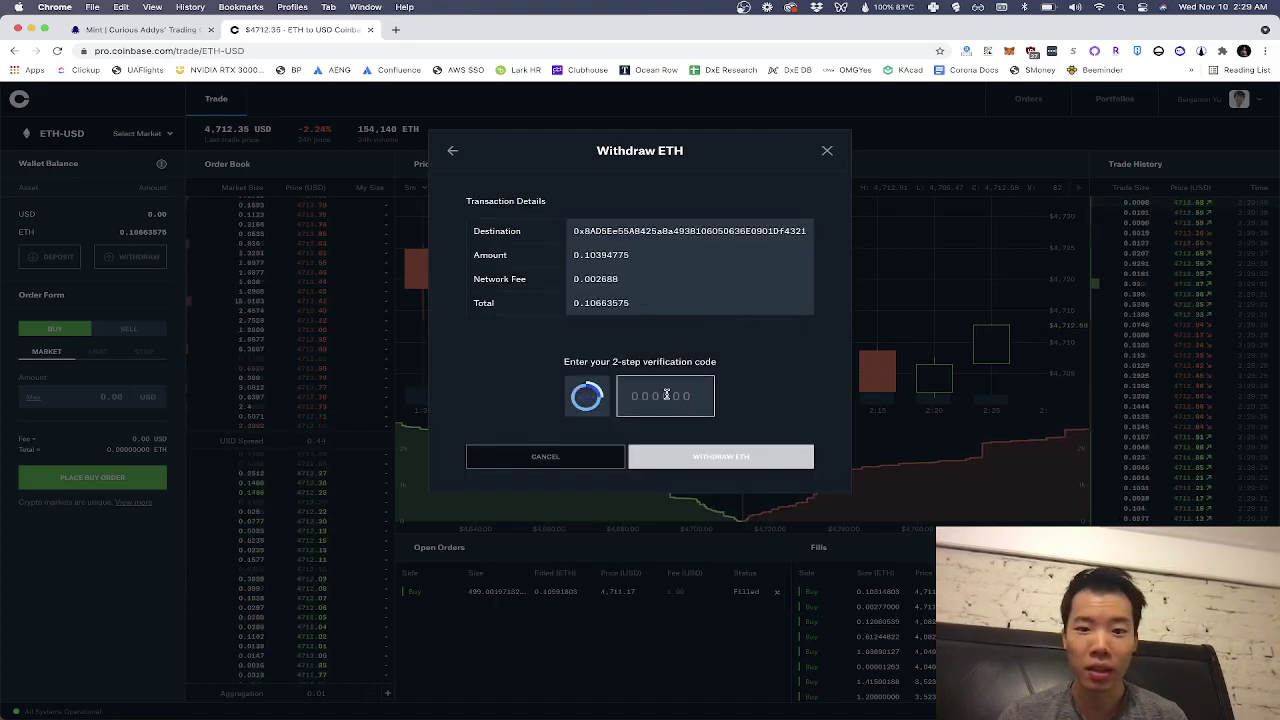
Copy the MetaMask account address from the wallet popup and check the current destination.
left_click(140, 29)
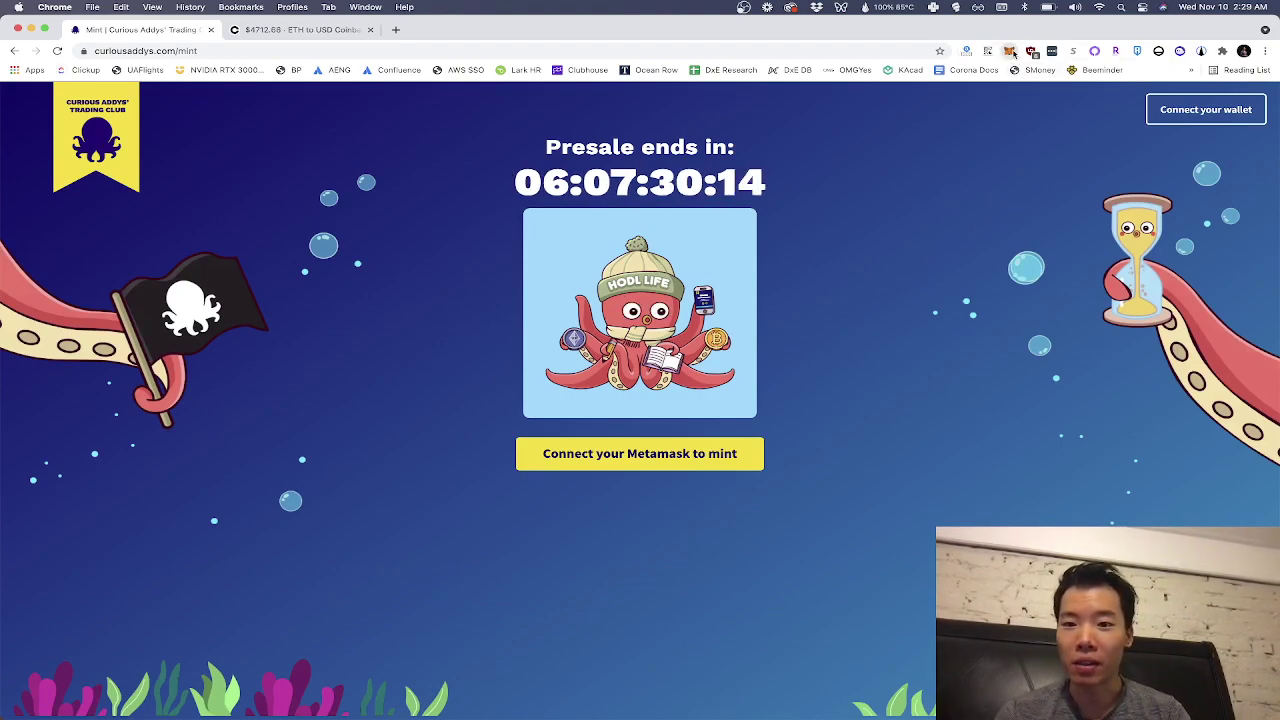
left_click(1009, 50)
left_click(904, 131)
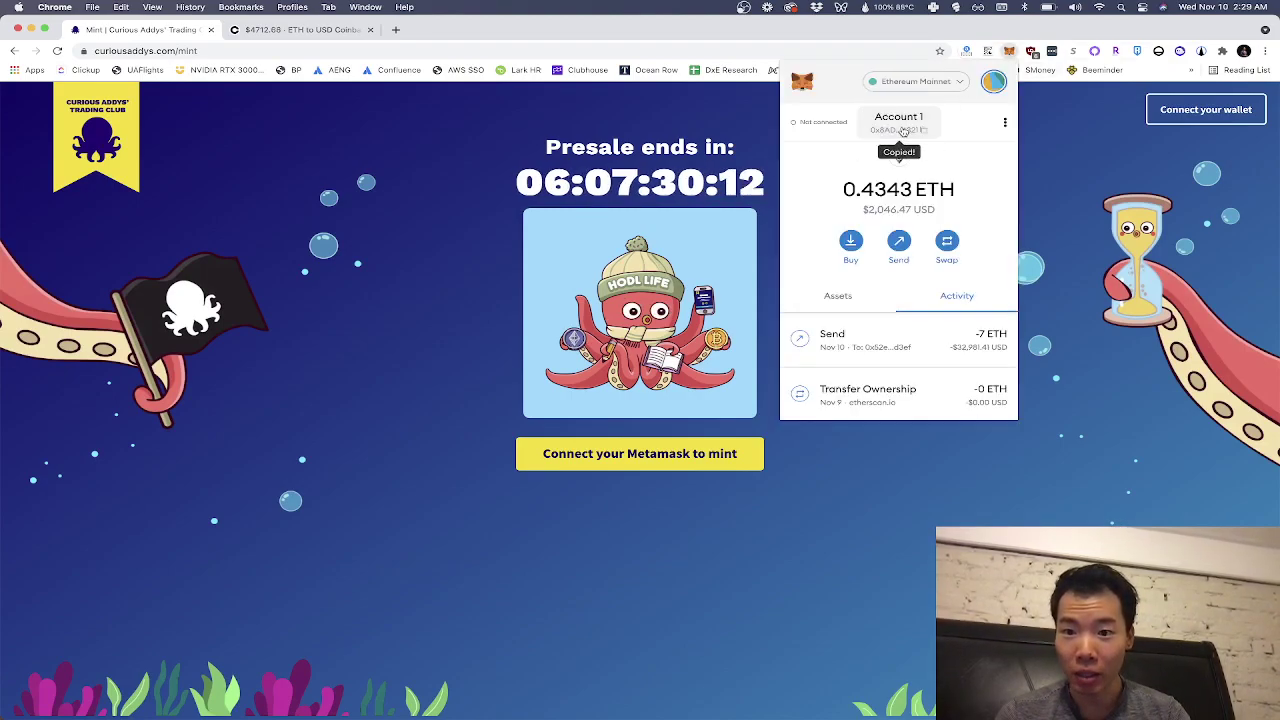
left_click(435, 189)
left_click(298, 29)
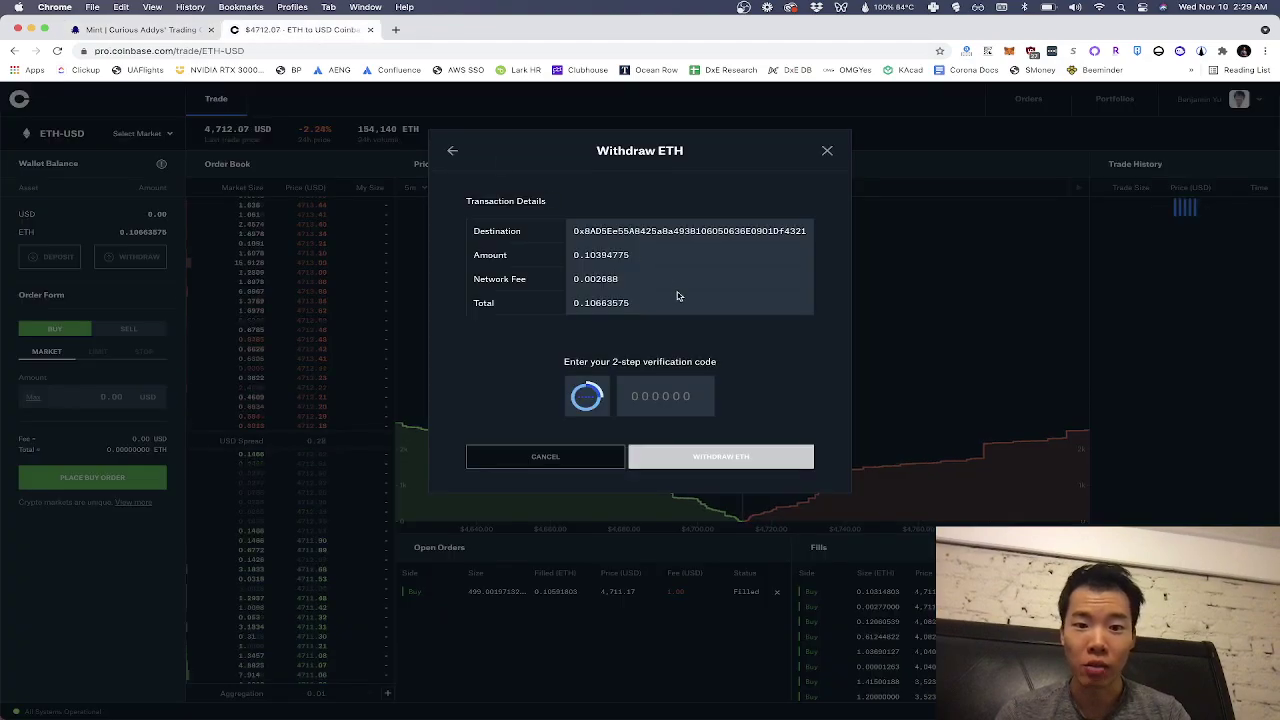
double_click(666, 230)
left_click(456, 151)
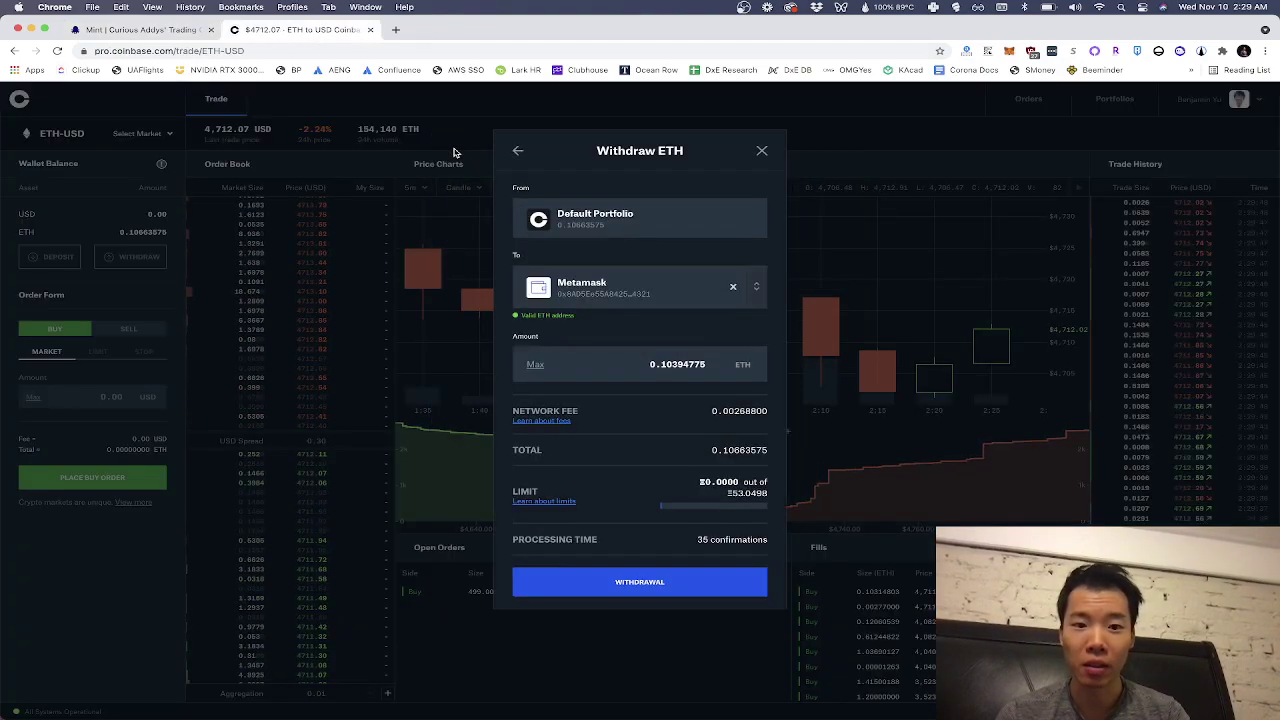
Replace the withdrawal destination with the pasted MetaMask address and accept it as valid.
left_click(732, 288)
left_click(654, 285)
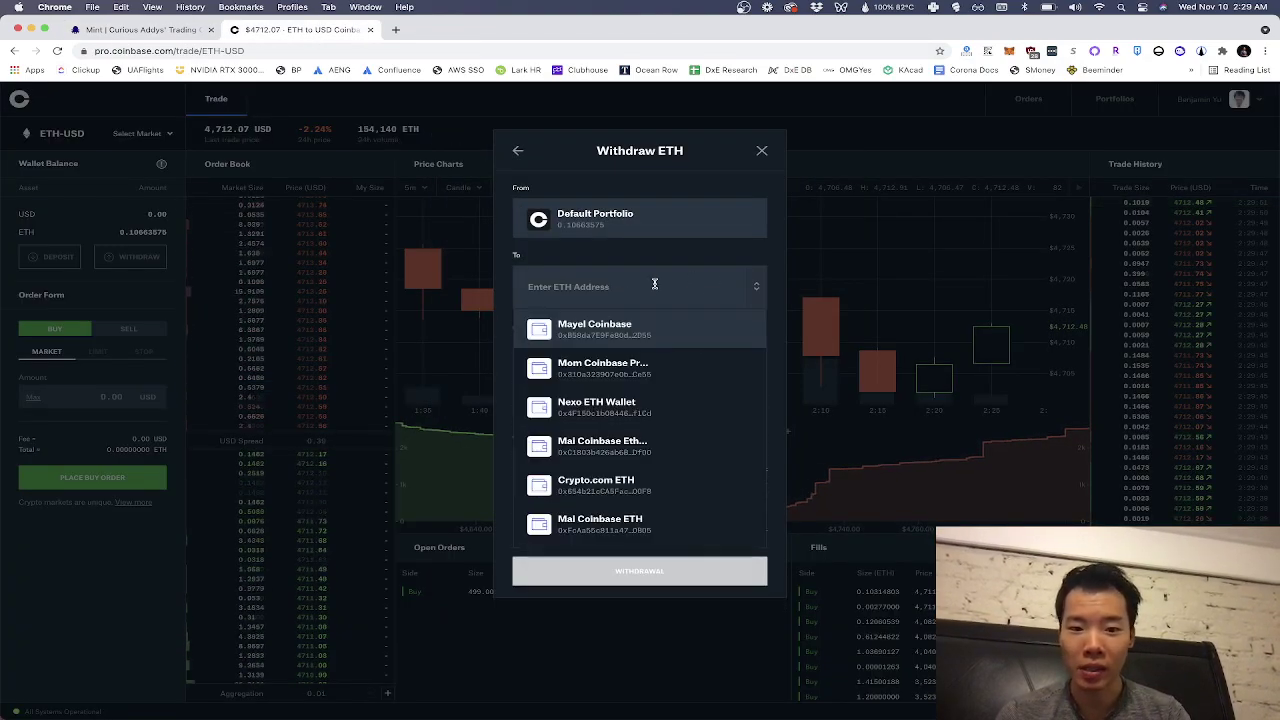
left_click(1009, 50)
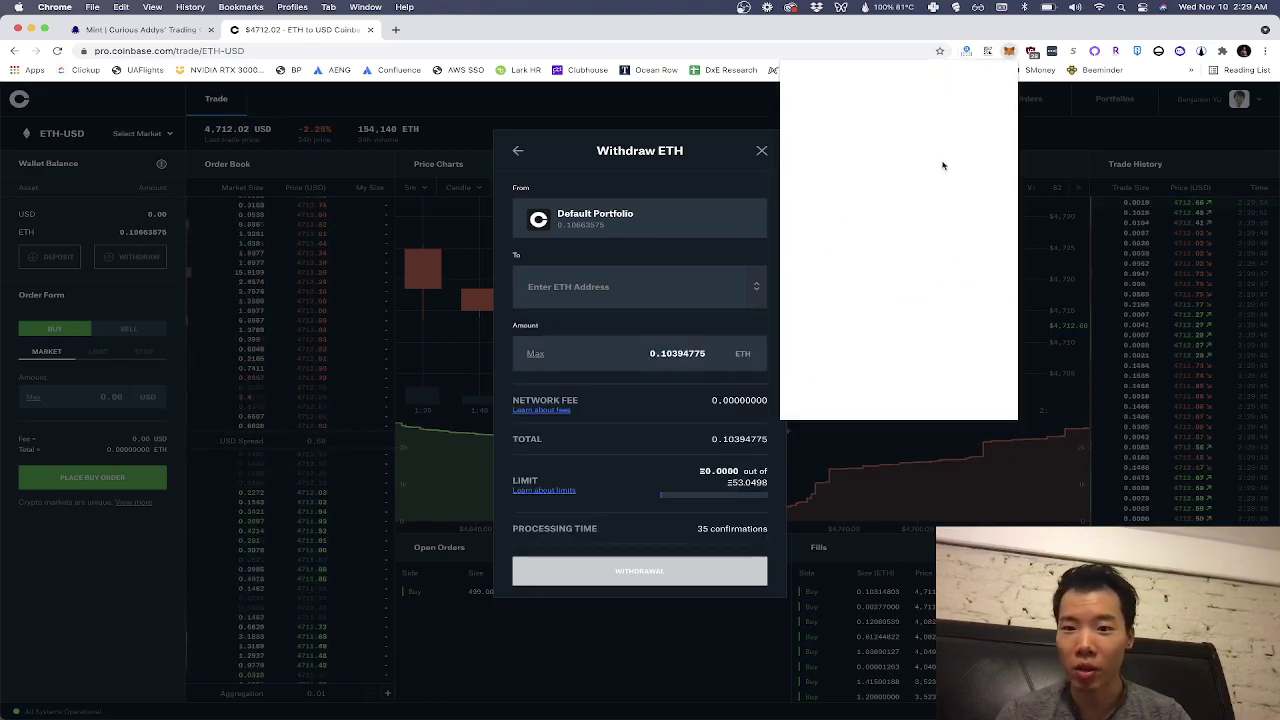
left_click(898, 130)
left_click(588, 286)
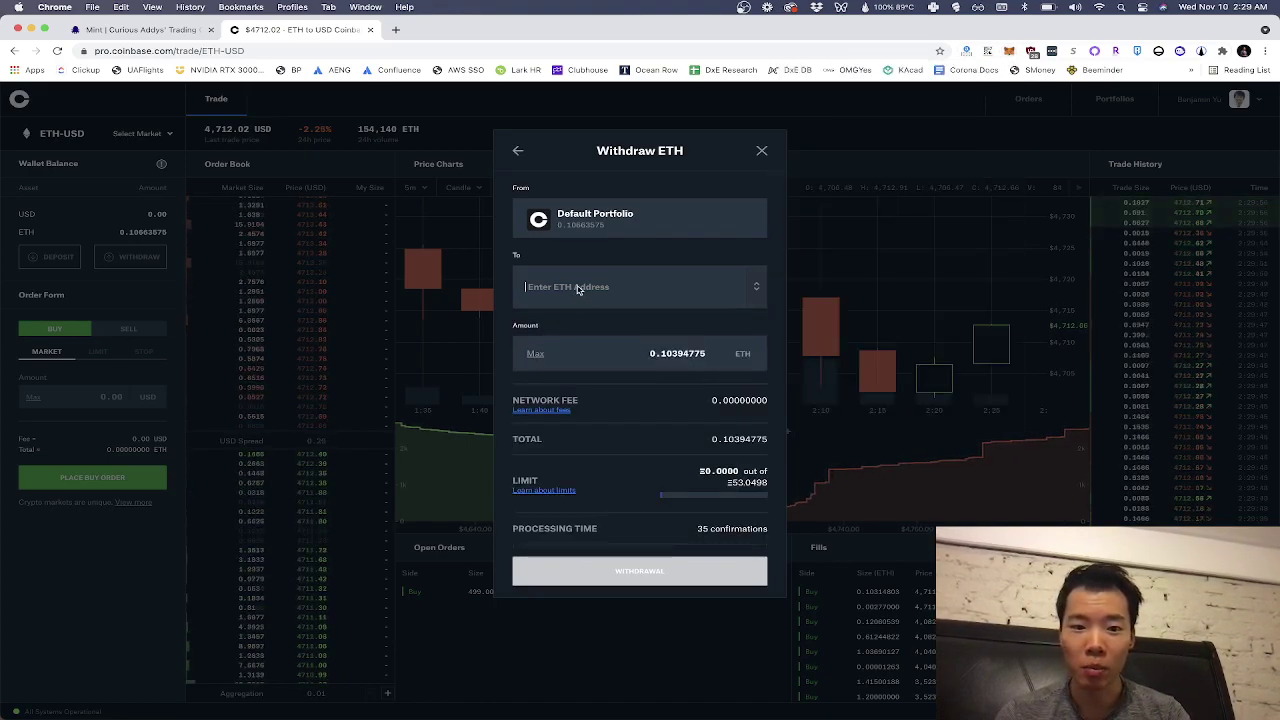
key("super+v")
left_click(625, 328)
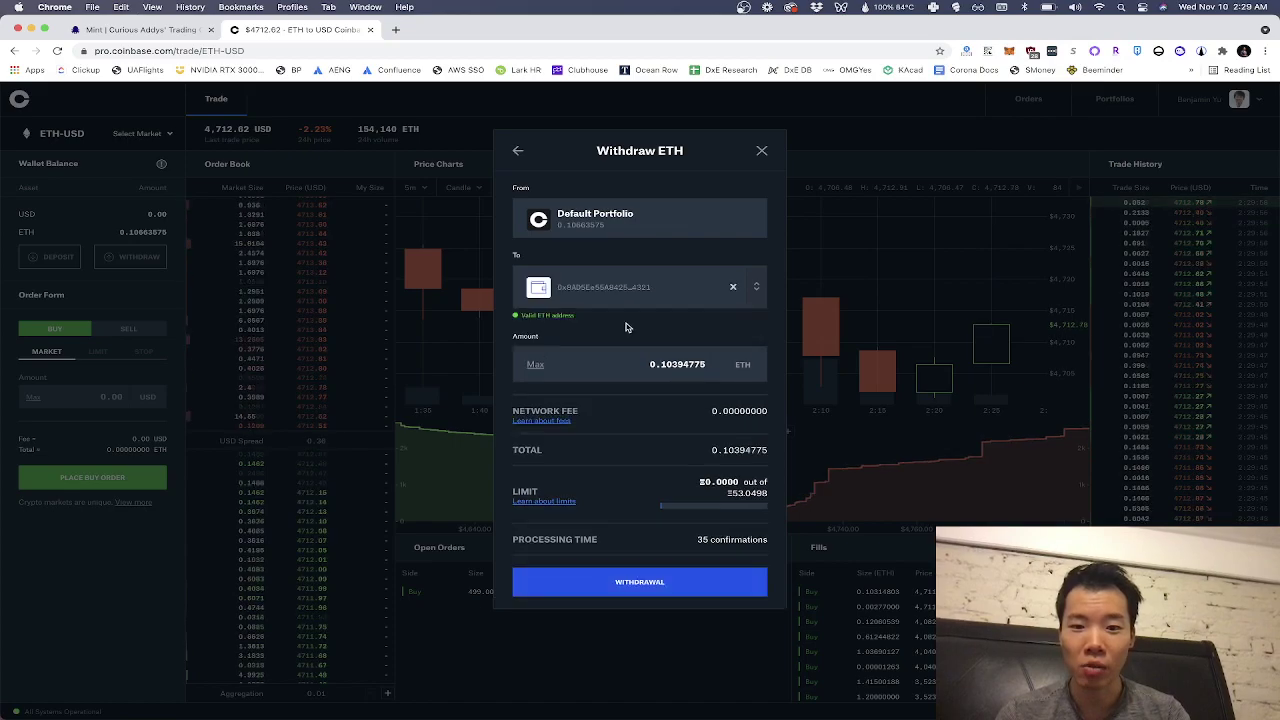
Confirm the ETH withdrawal with the 2-step verification code, then open the Send in MetaMask activity.
left_click(649, 582)
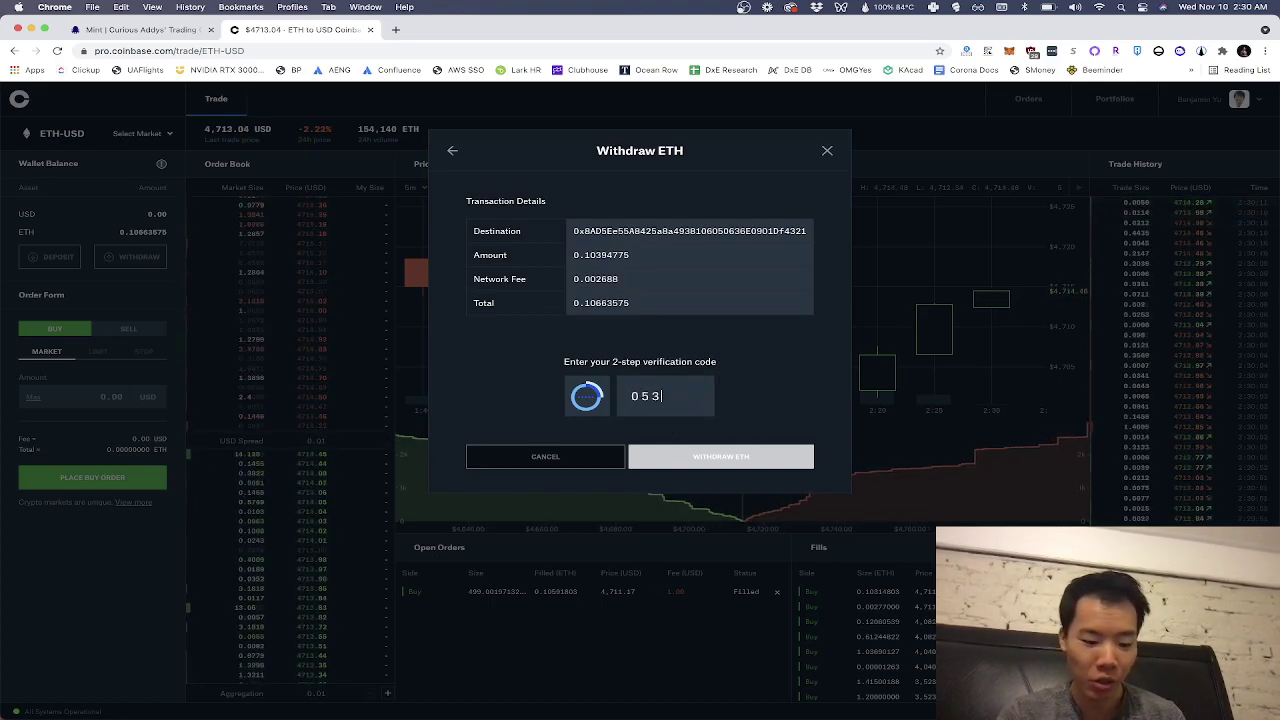
type("68")
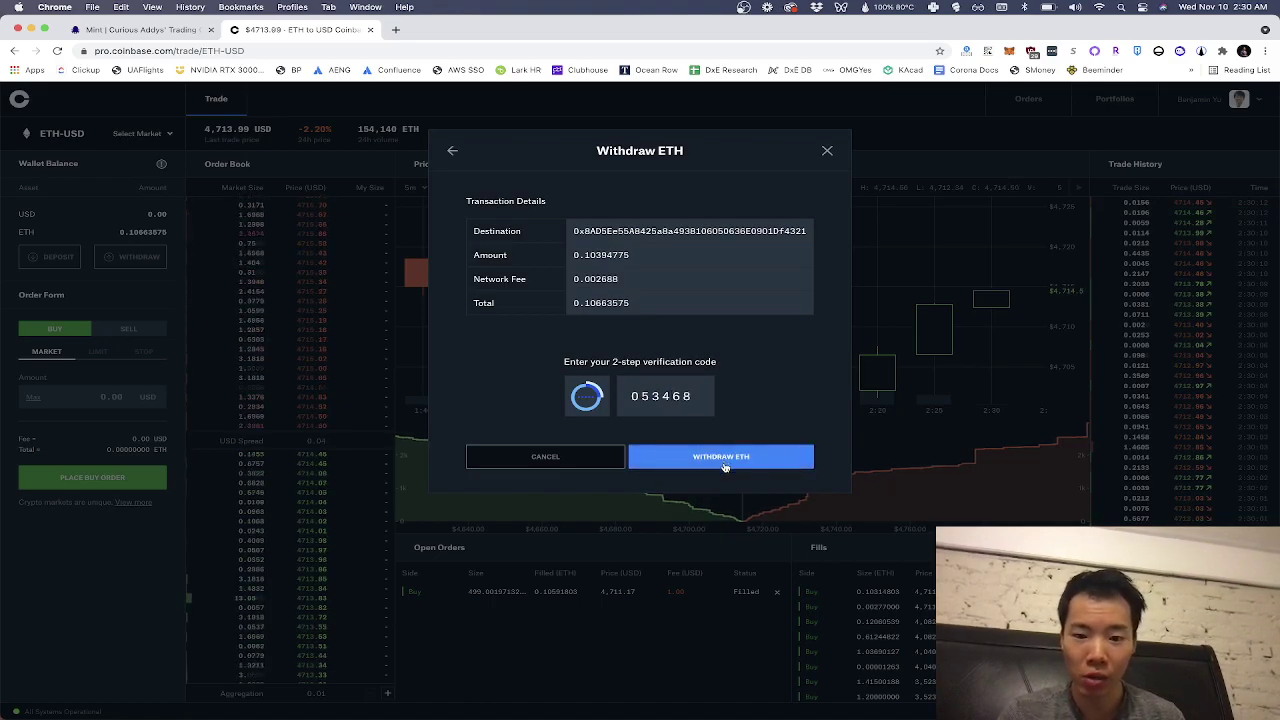
left_click(724, 462)
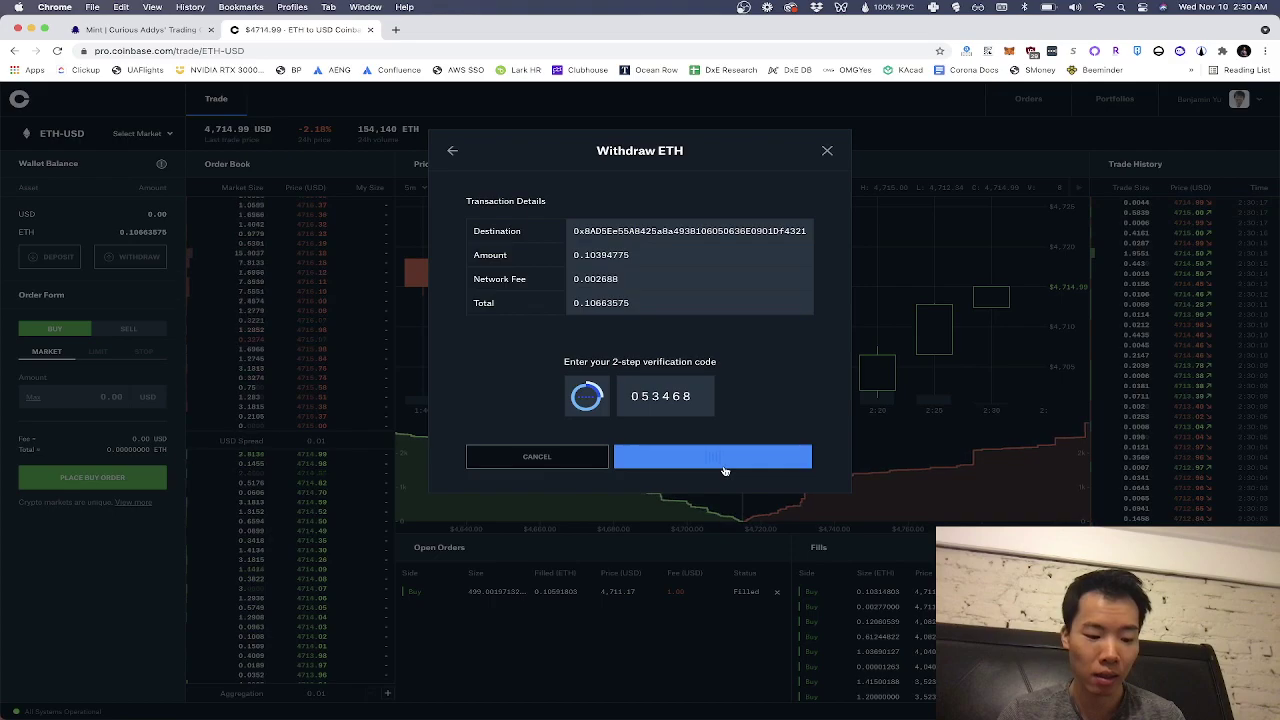
left_click(636, 335)
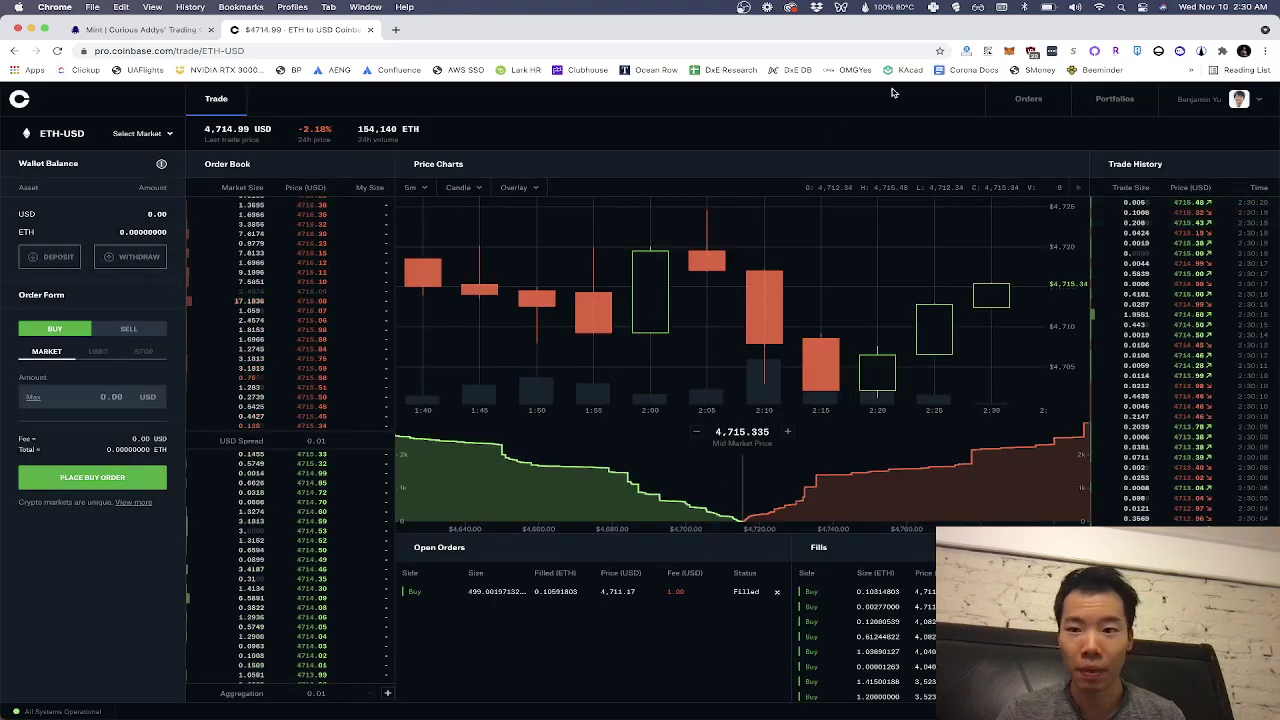
left_click(1008, 50)
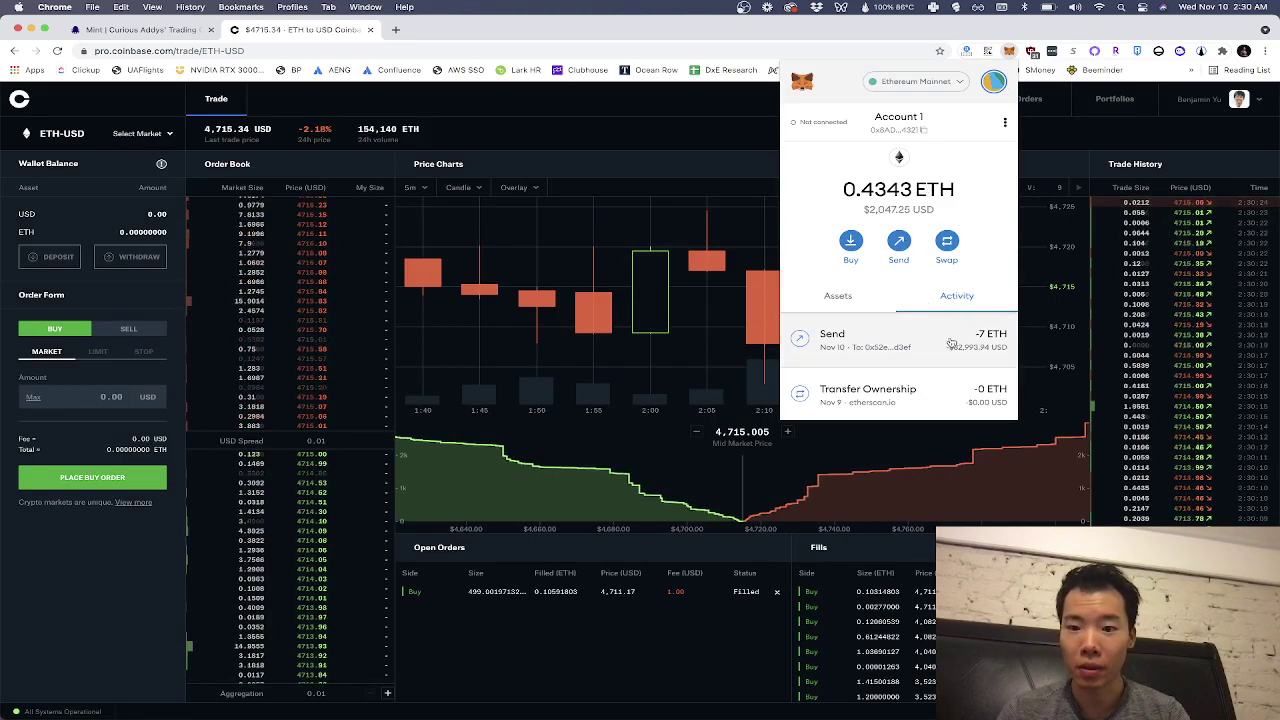
left_click(951, 343)
Trace the transfer on Etherscan to the 0.10394775 ETH transaction from Coinbase and confirm it succeeded.
left_click(975, 126)
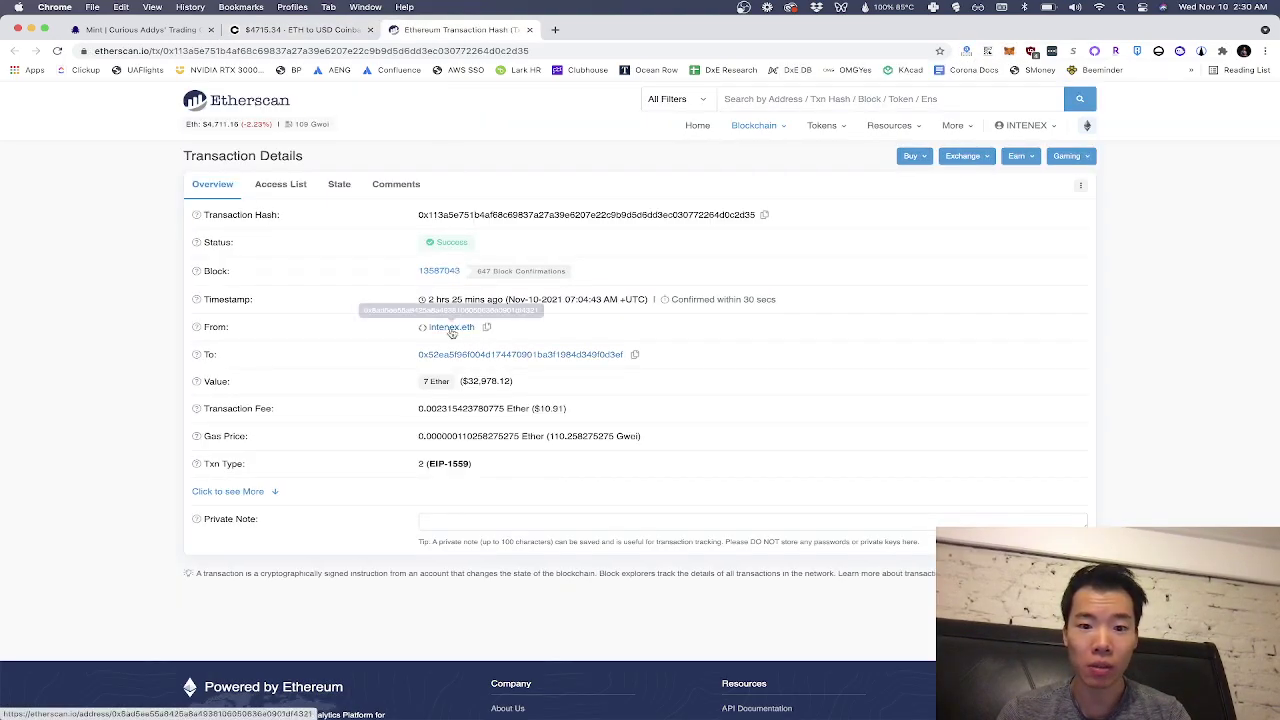
left_click(450, 327)
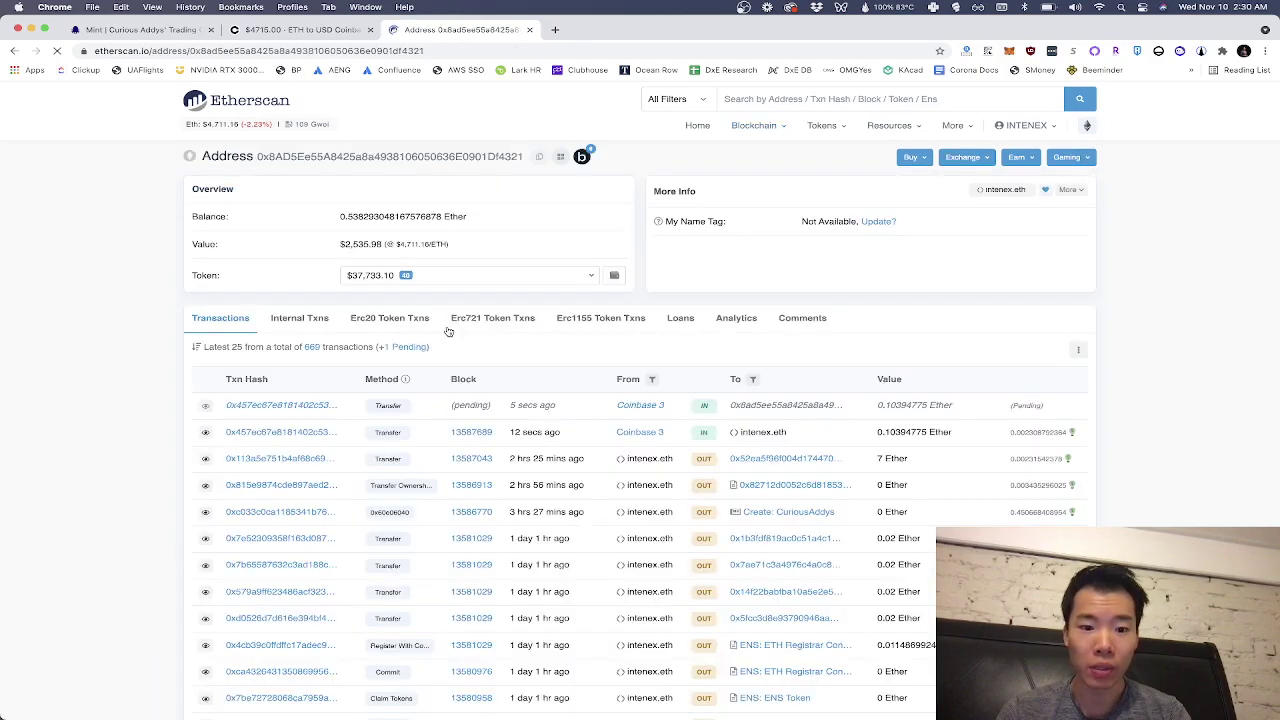
left_click(299, 406)
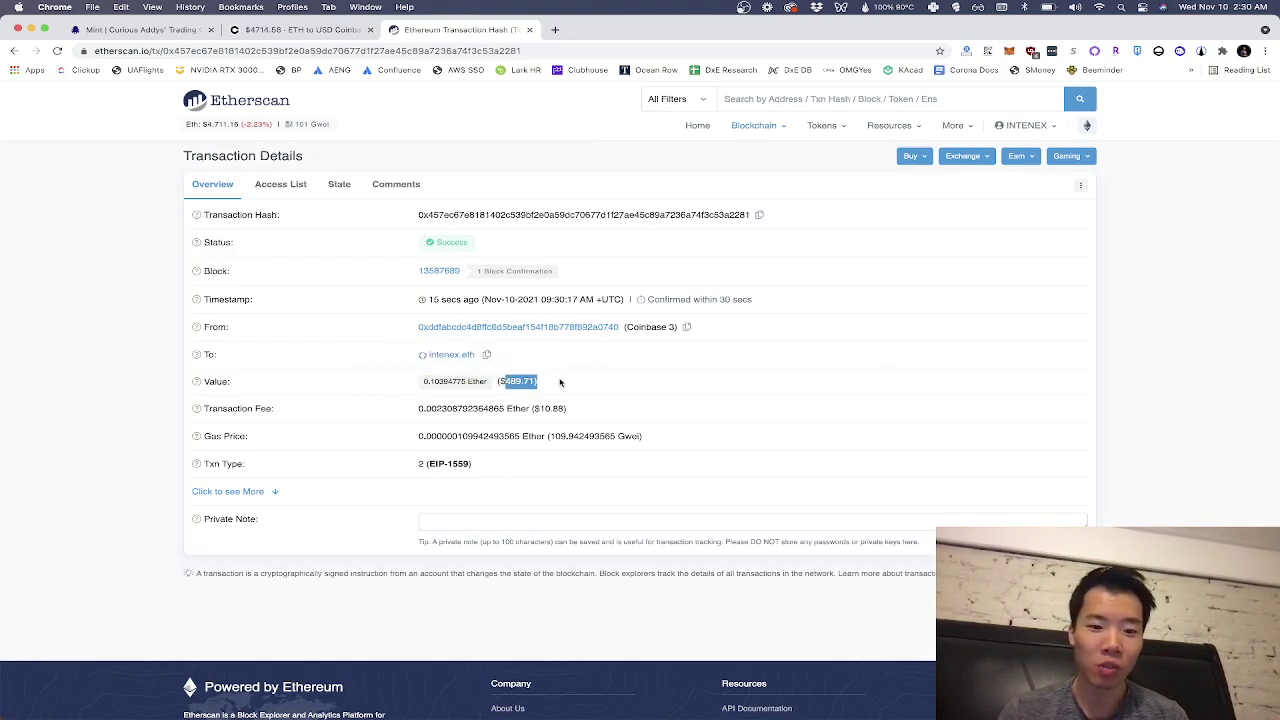
left_click(166, 32)
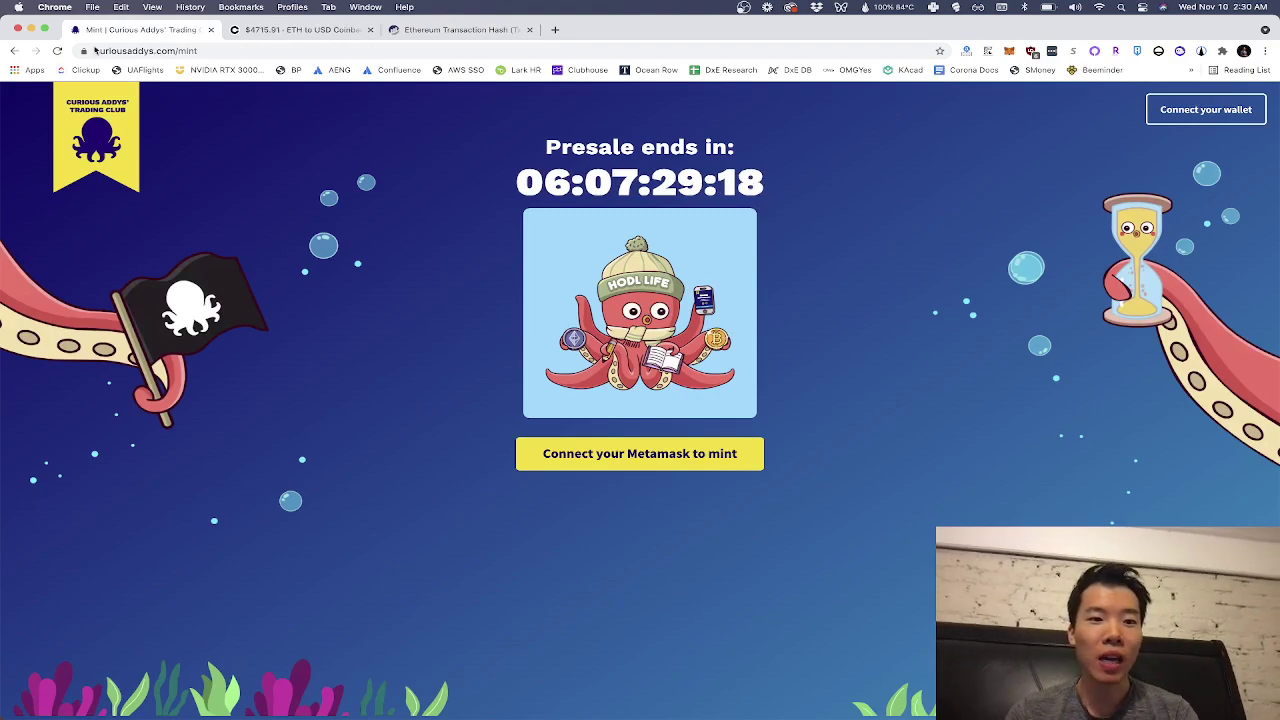
Reload the Curious Addys mint page and request a MetaMask connection with Account 1.
left_click(159, 52)
key("Return")
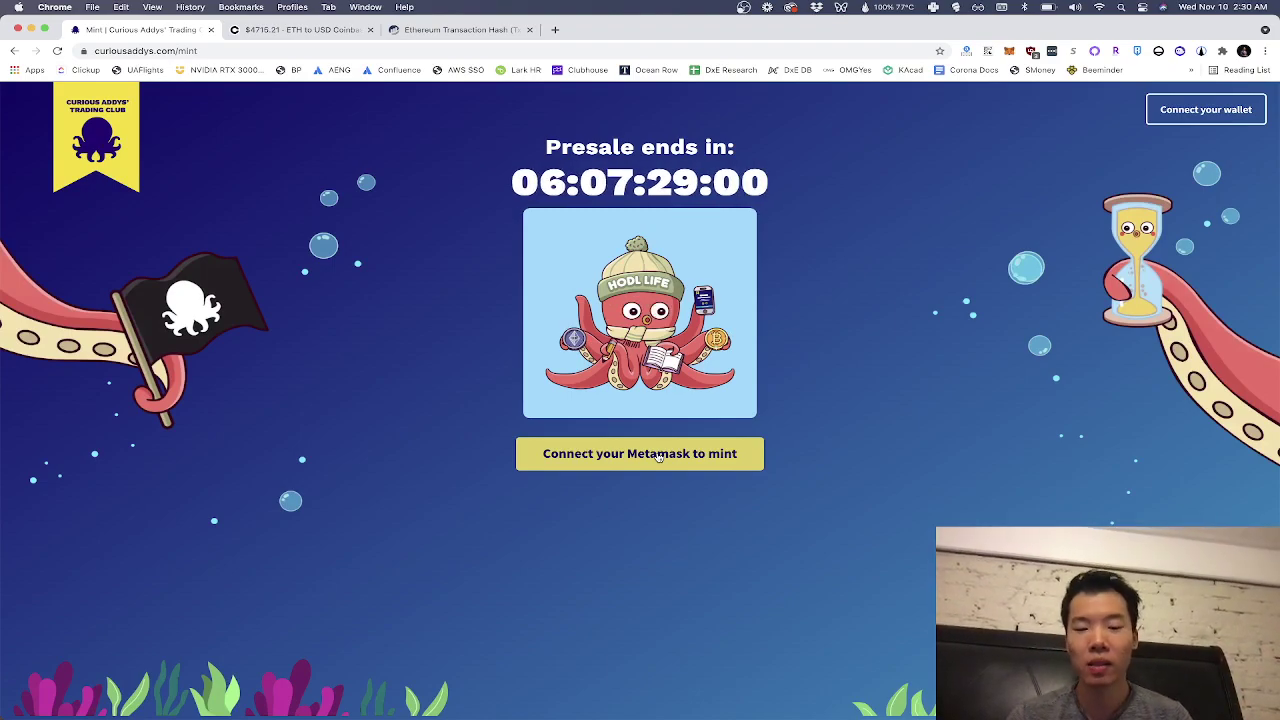
left_click(659, 456)
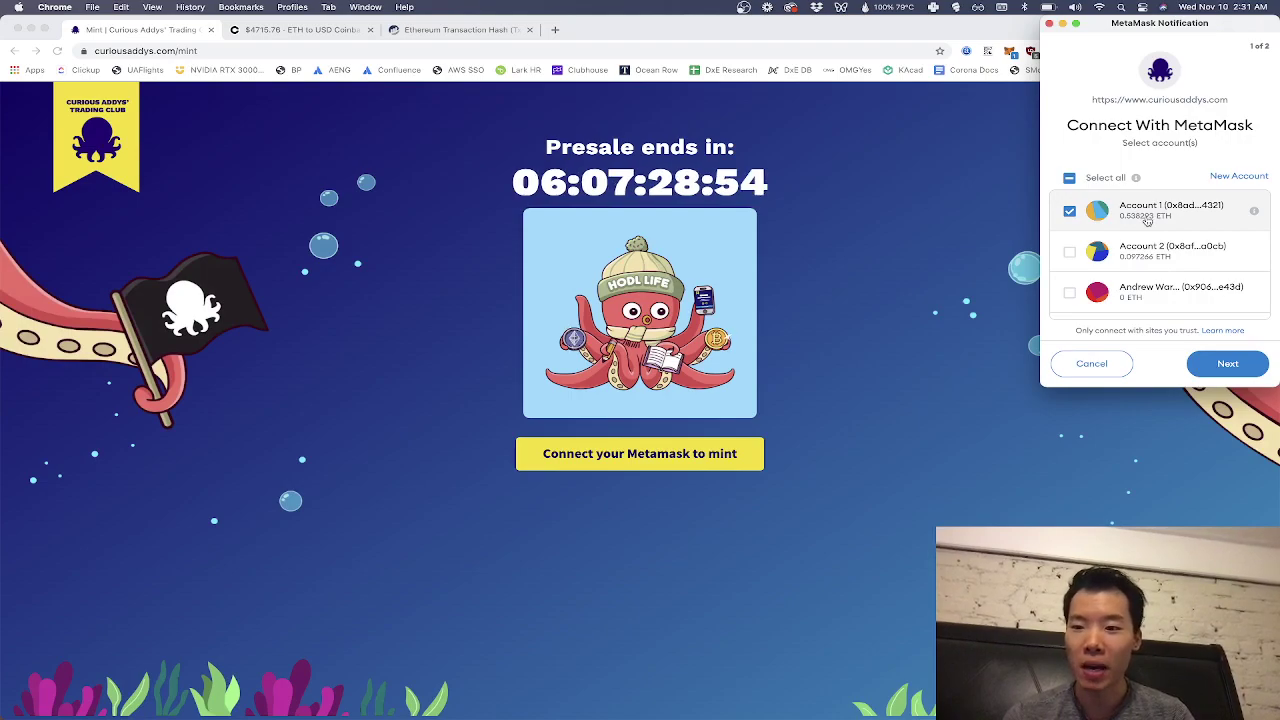
Connect Account 1, set the mint quantity to 1, and start minting for 0.08 ETH.
left_click(1225, 365)
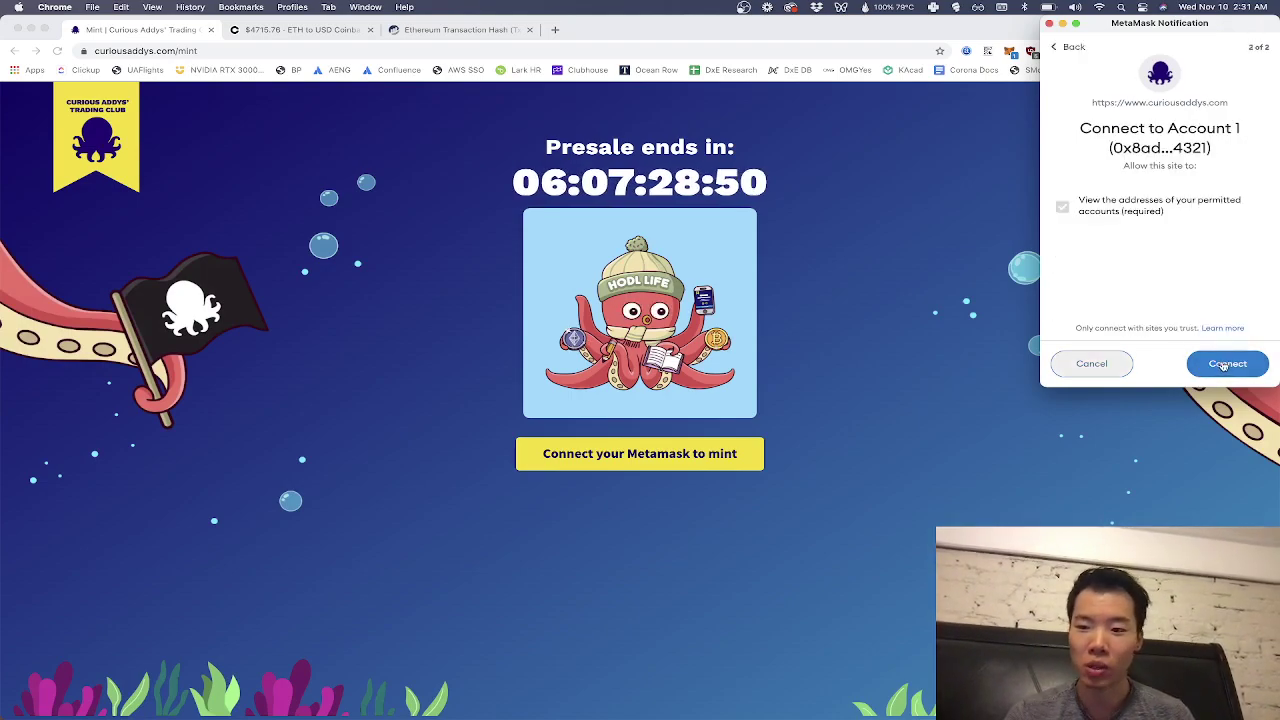
left_click(1226, 364)
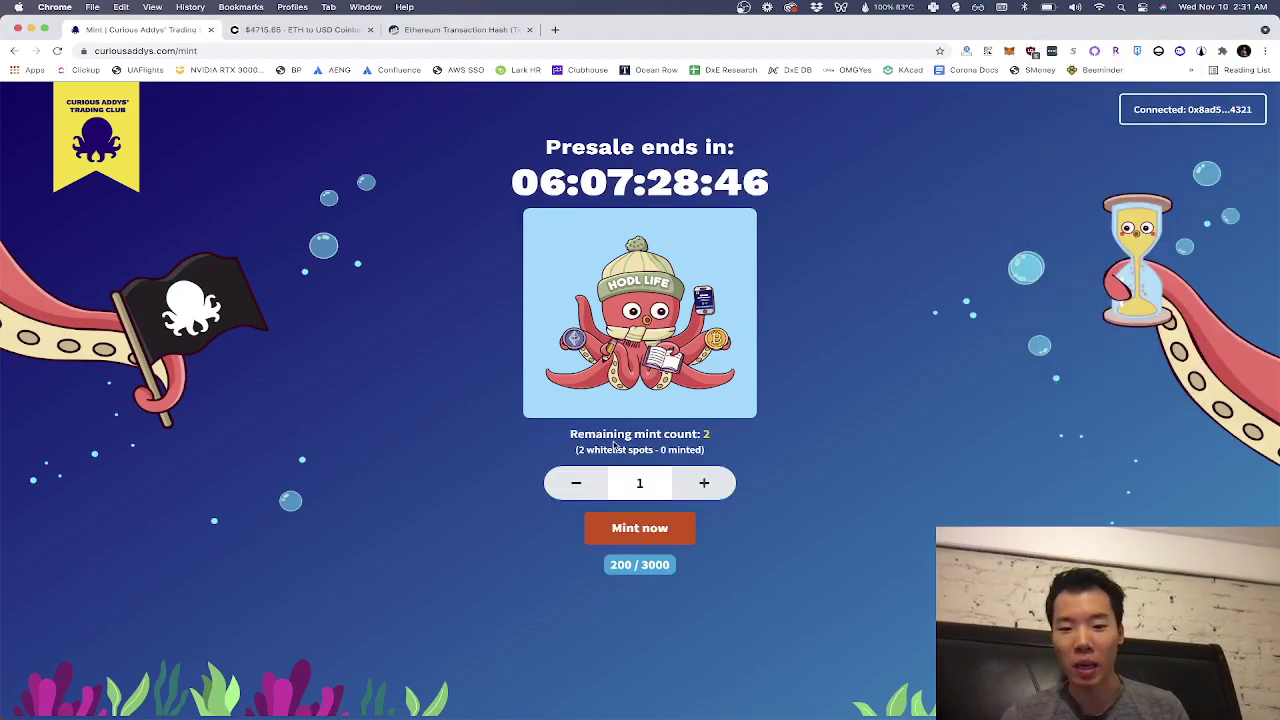
left_click(688, 489)
left_click(578, 487)
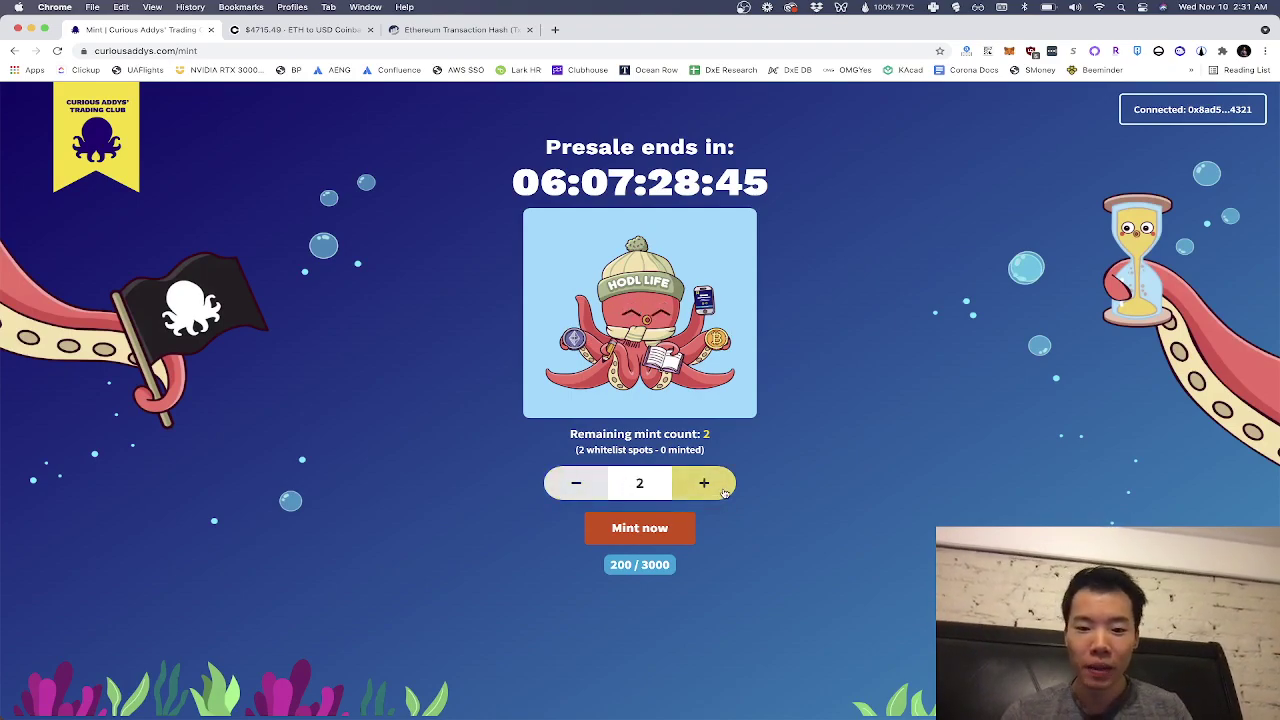
left_click(574, 483)
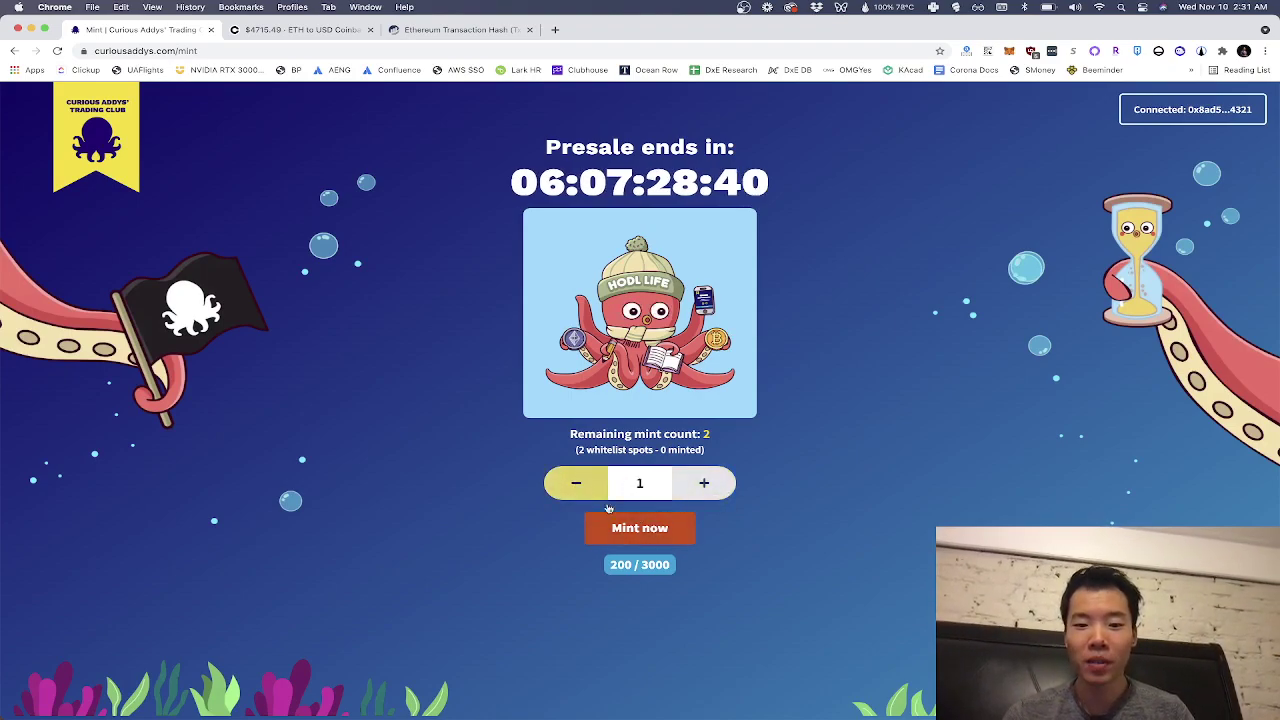
left_click(640, 528)
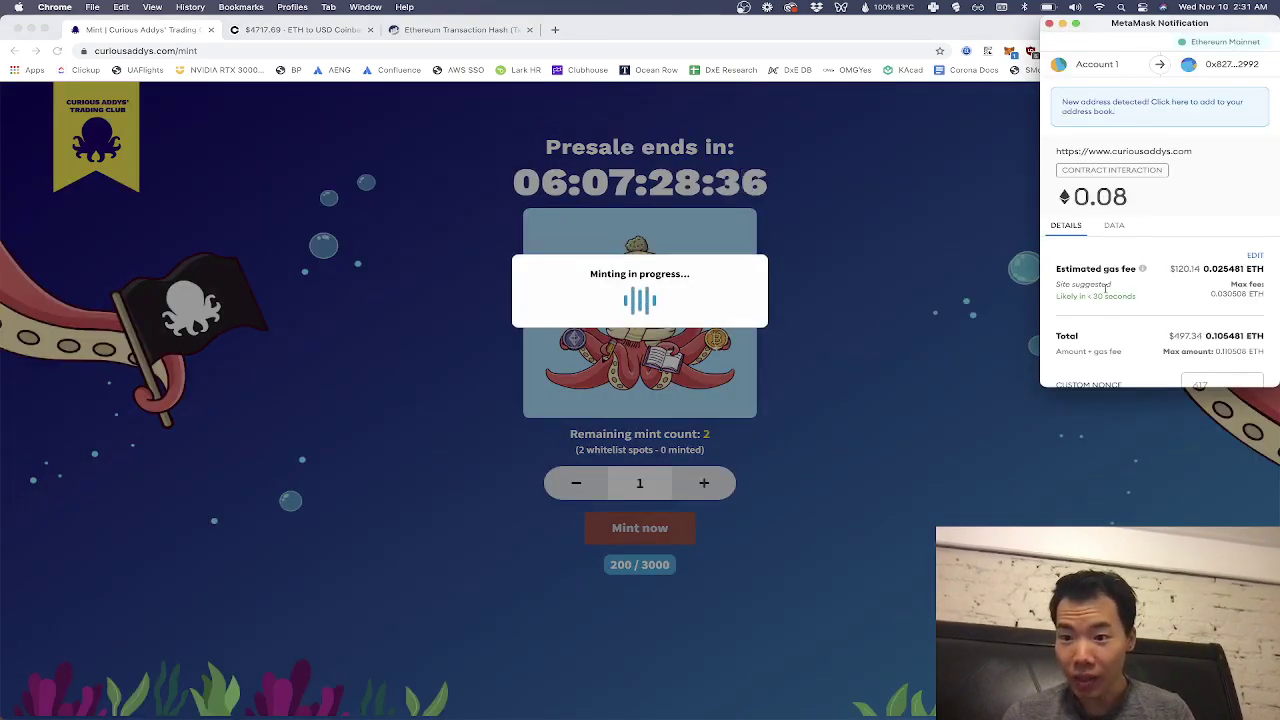
Inspect the gas fee priority settings and estimated gas fee without changing anything.
left_click(1255, 256)
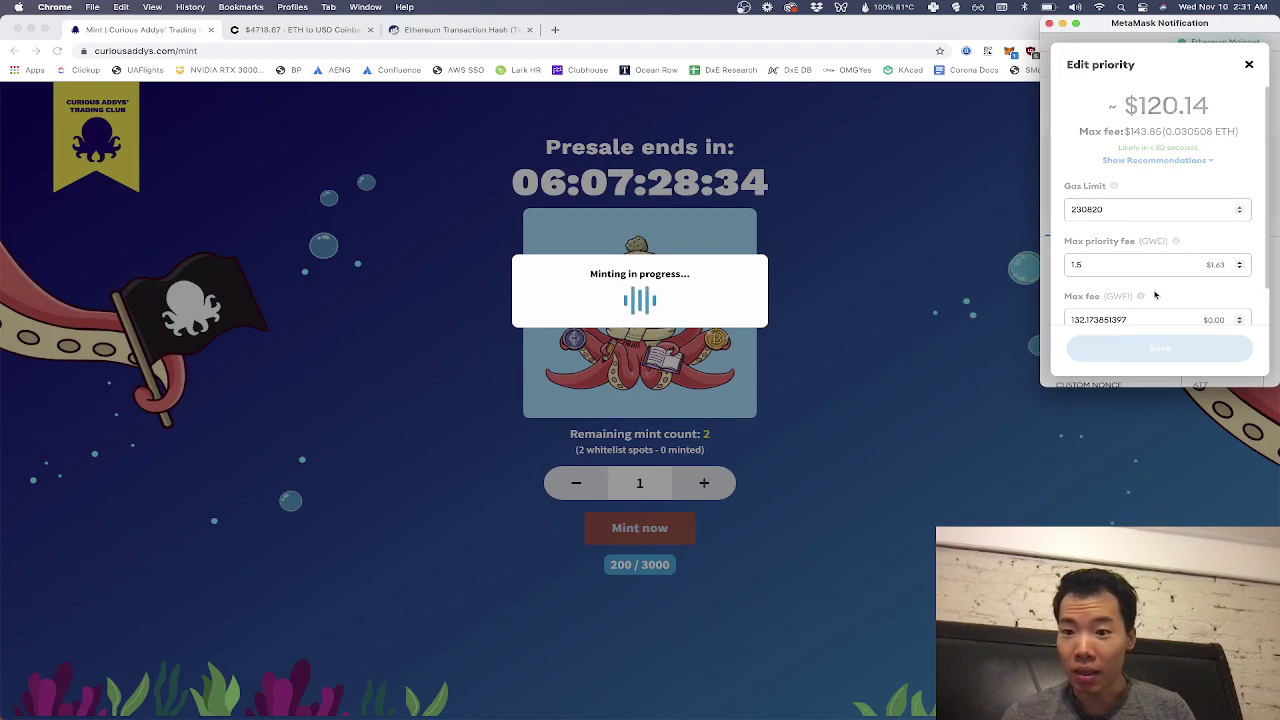
double_click(1141, 319)
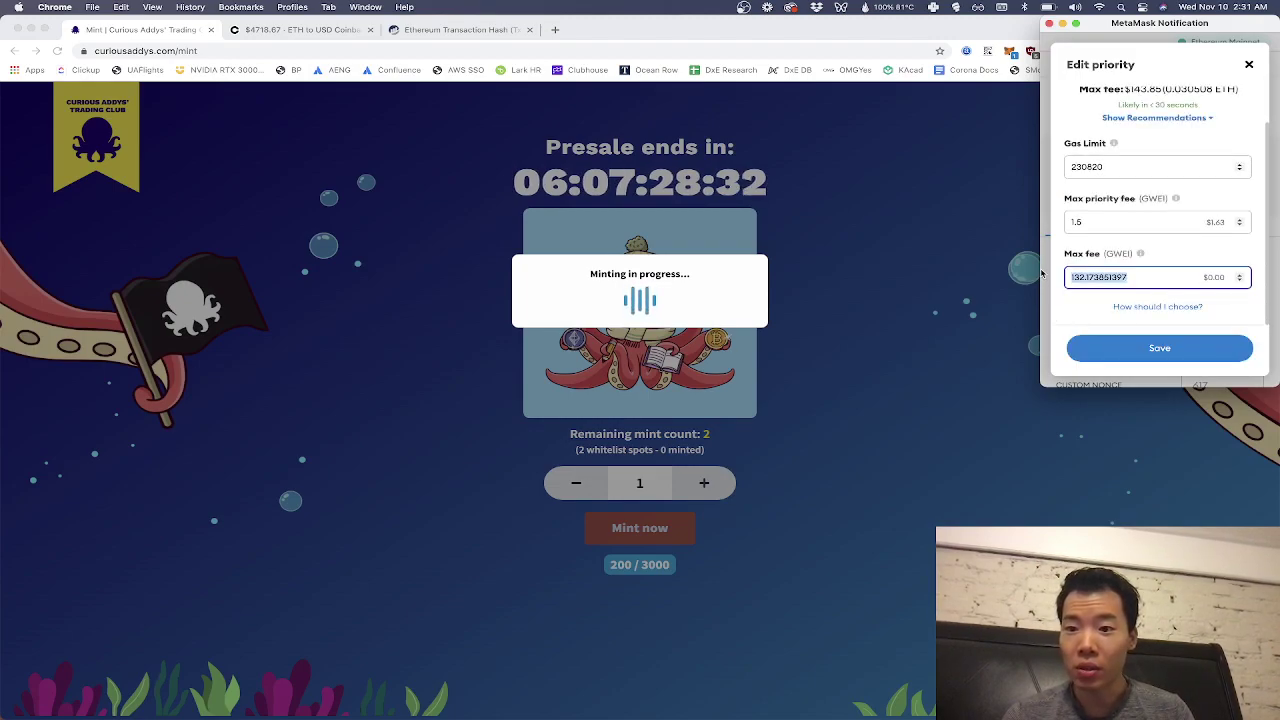
left_click(1249, 64)
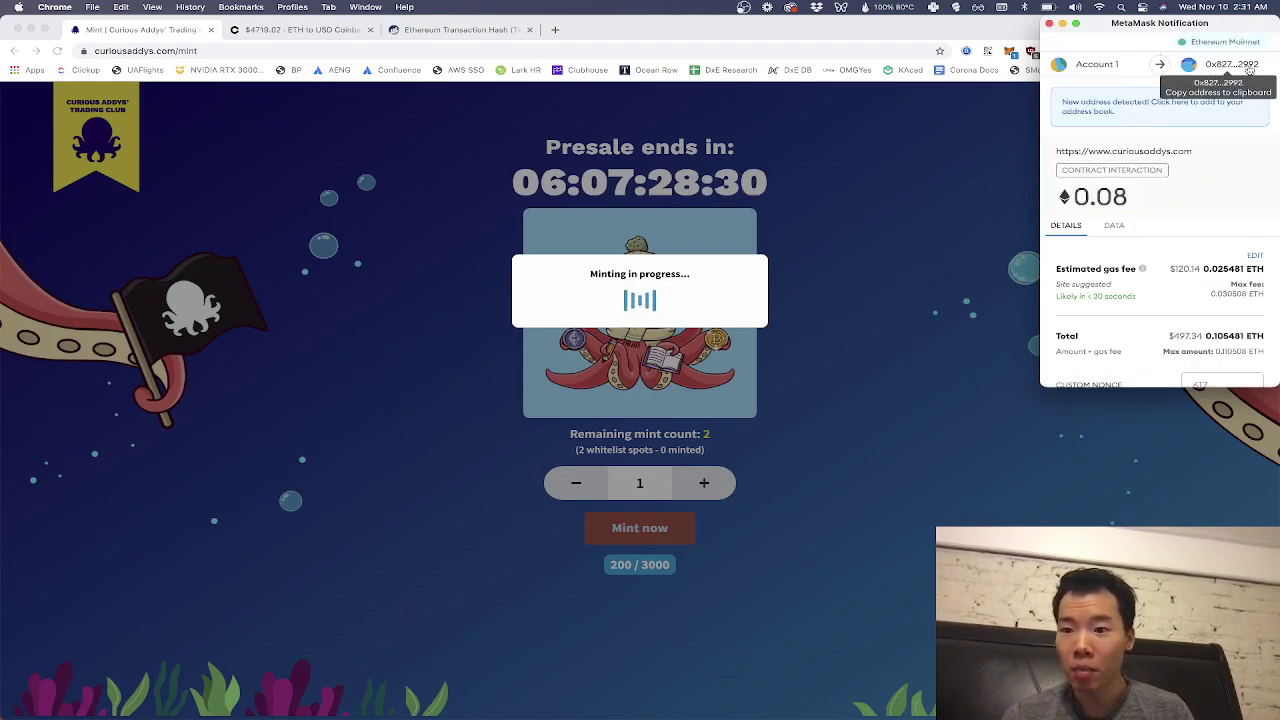
left_click_drag(1205, 268, 1231, 270)
left_click(1230, 271)
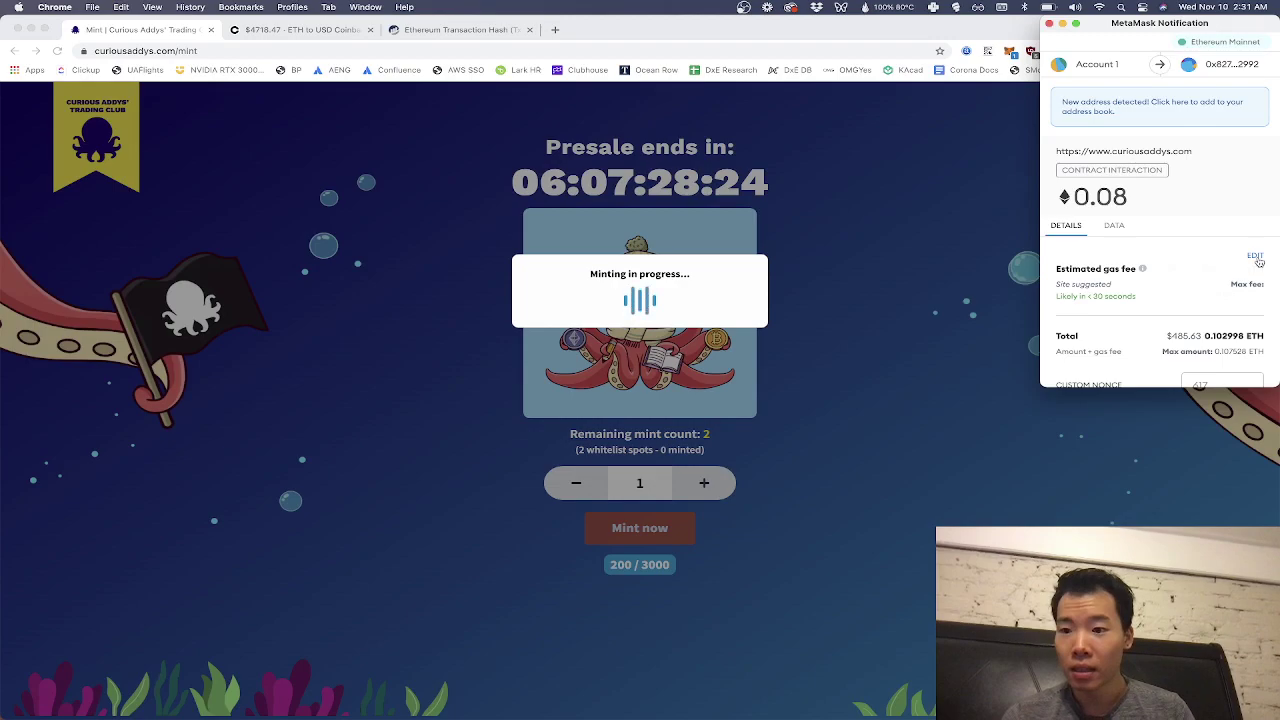
Recheck the updated gas fee in the priority editor, then close it to return to Etherscan.
left_click(1256, 258)
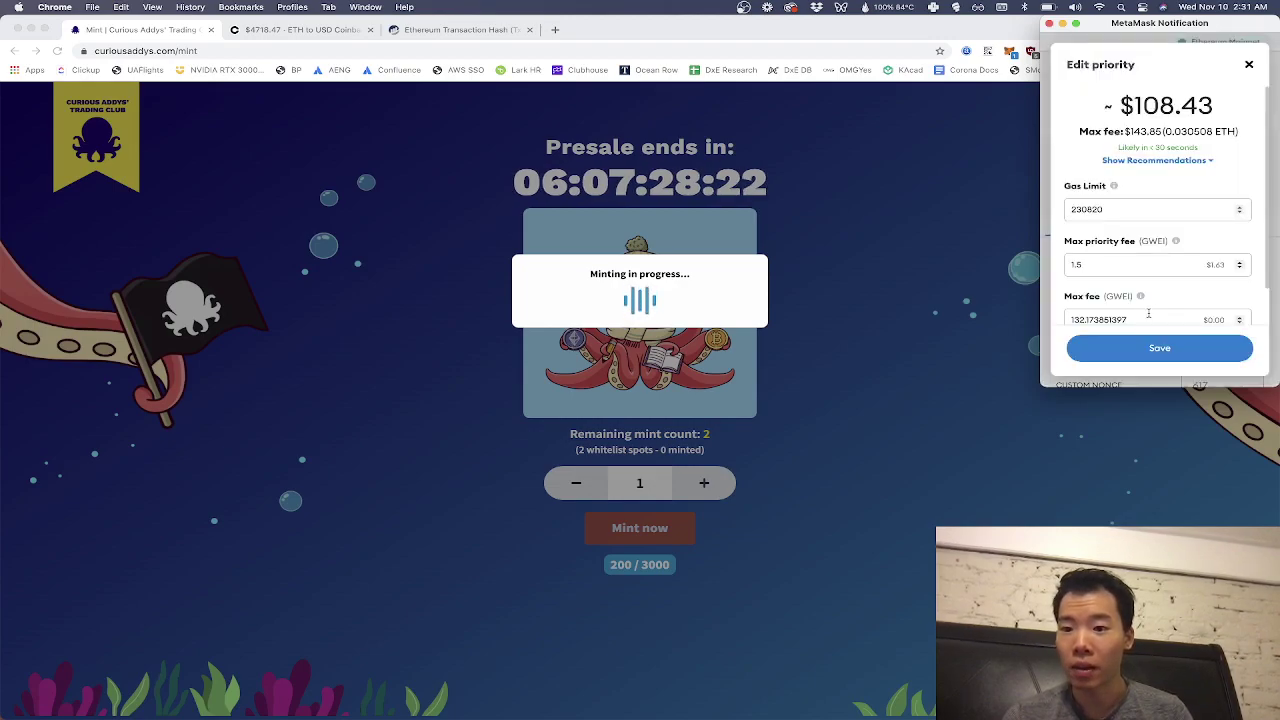
scroll(1150, 308, "down", 2)
scroll(1157, 296, "up", 2)
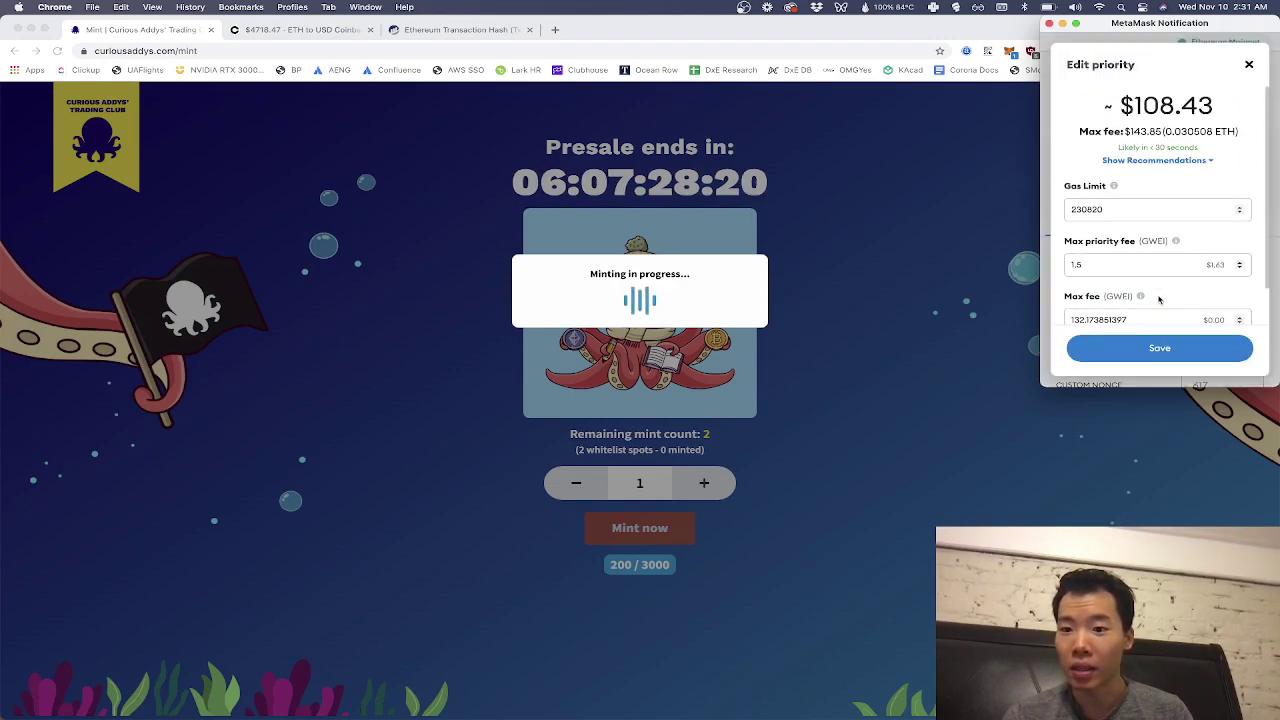
left_click(1249, 66)
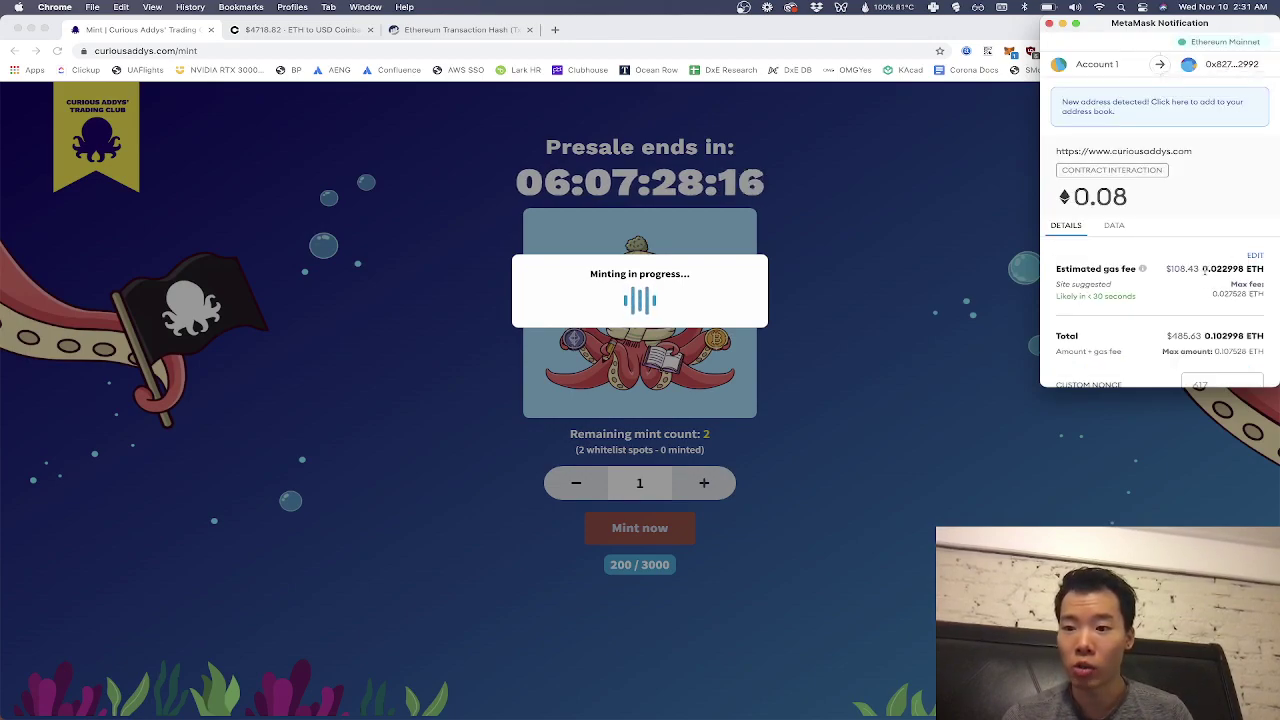
left_click_drag(1202, 269, 1245, 274)
left_click(1245, 274)
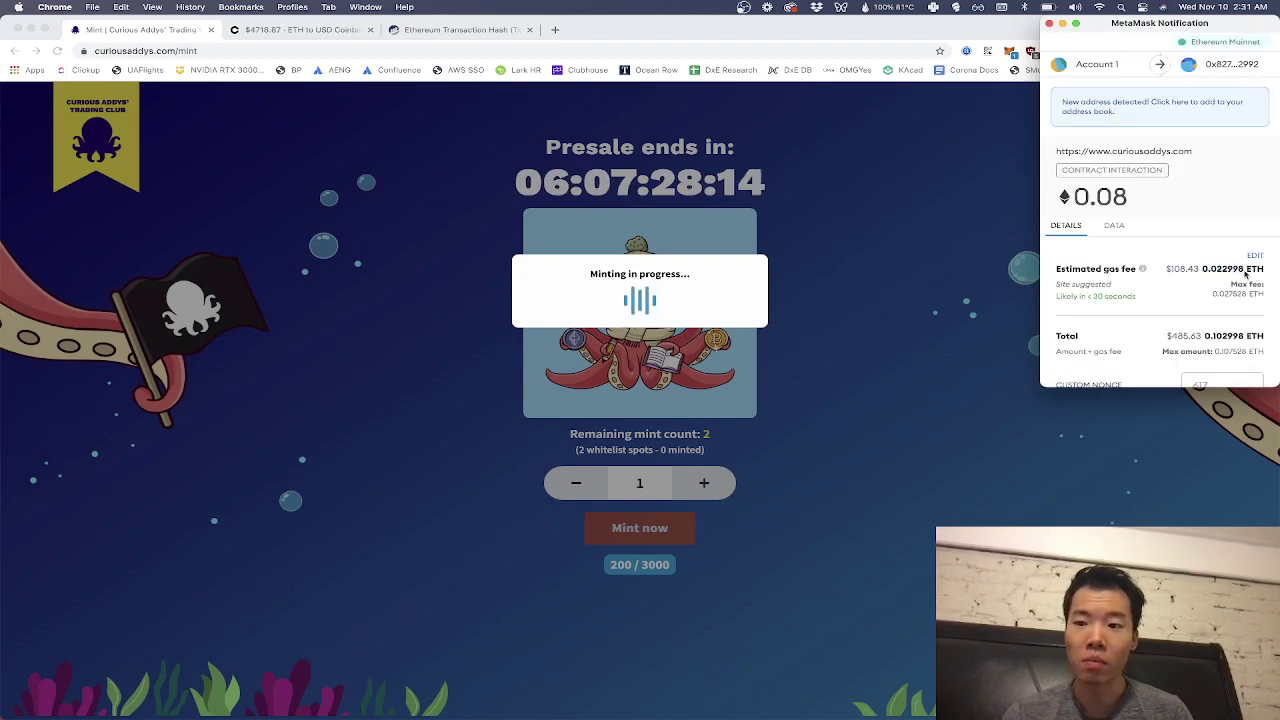
left_click(1254, 258)
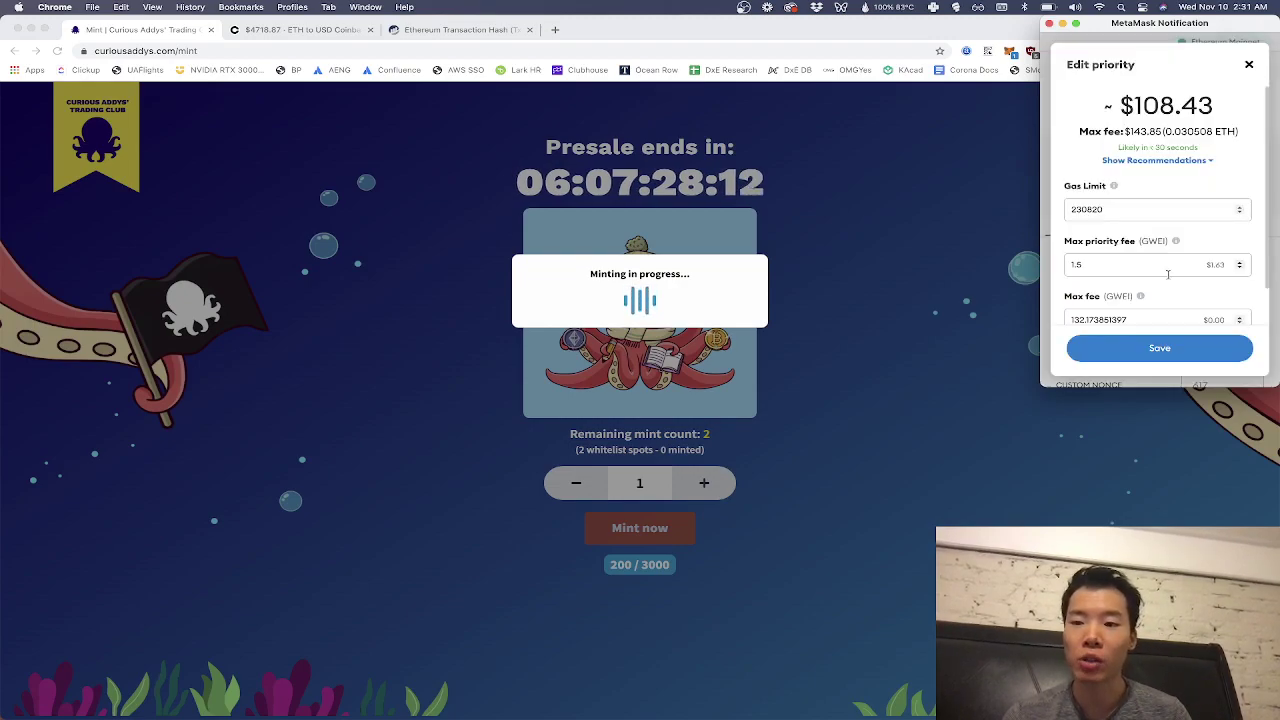
scroll(1153, 303, "down", 2)
left_click(859, 262)
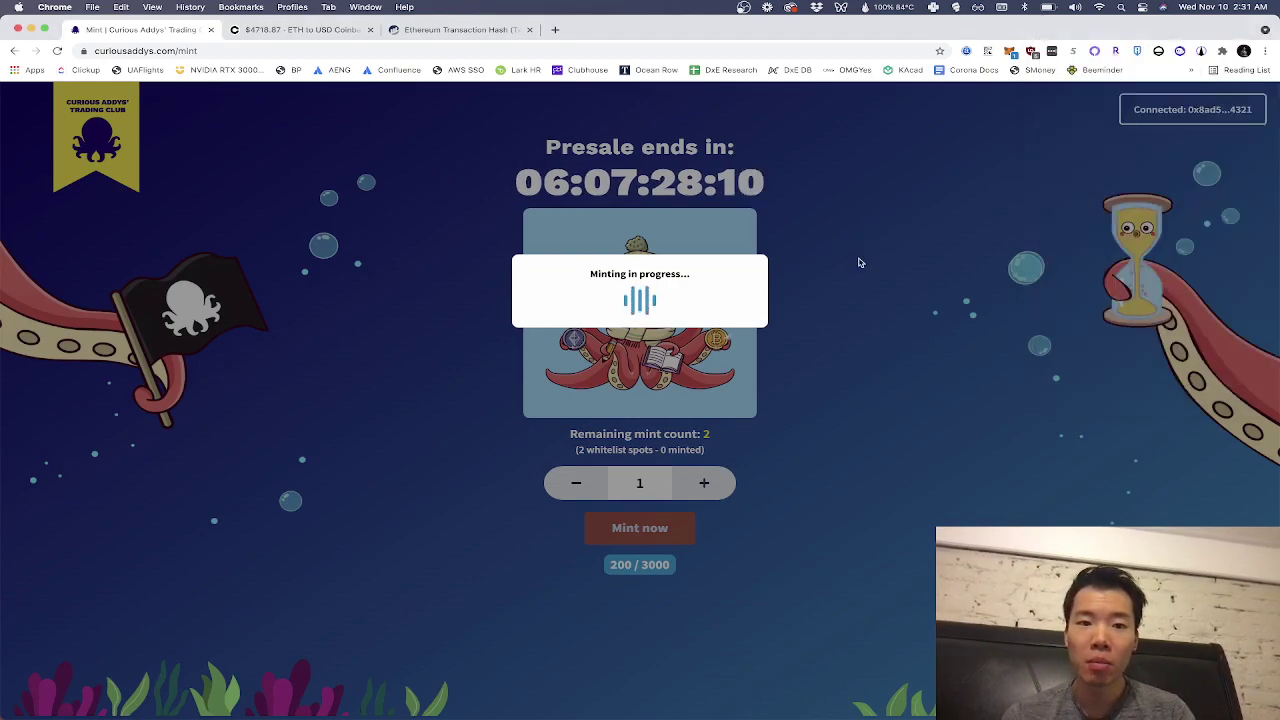
From the mint page, open MetaMask and set the mint transaction's Max fee to 100 gwei.
left_click(458, 30)
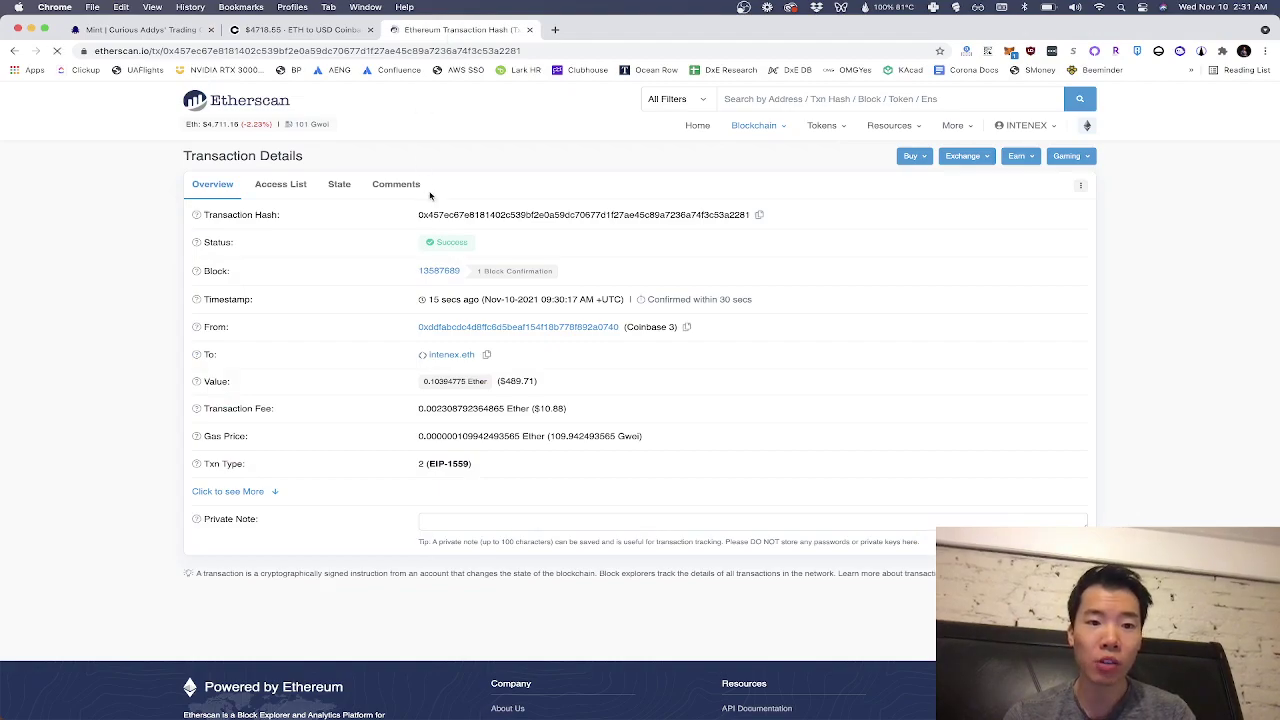
left_click(150, 30)
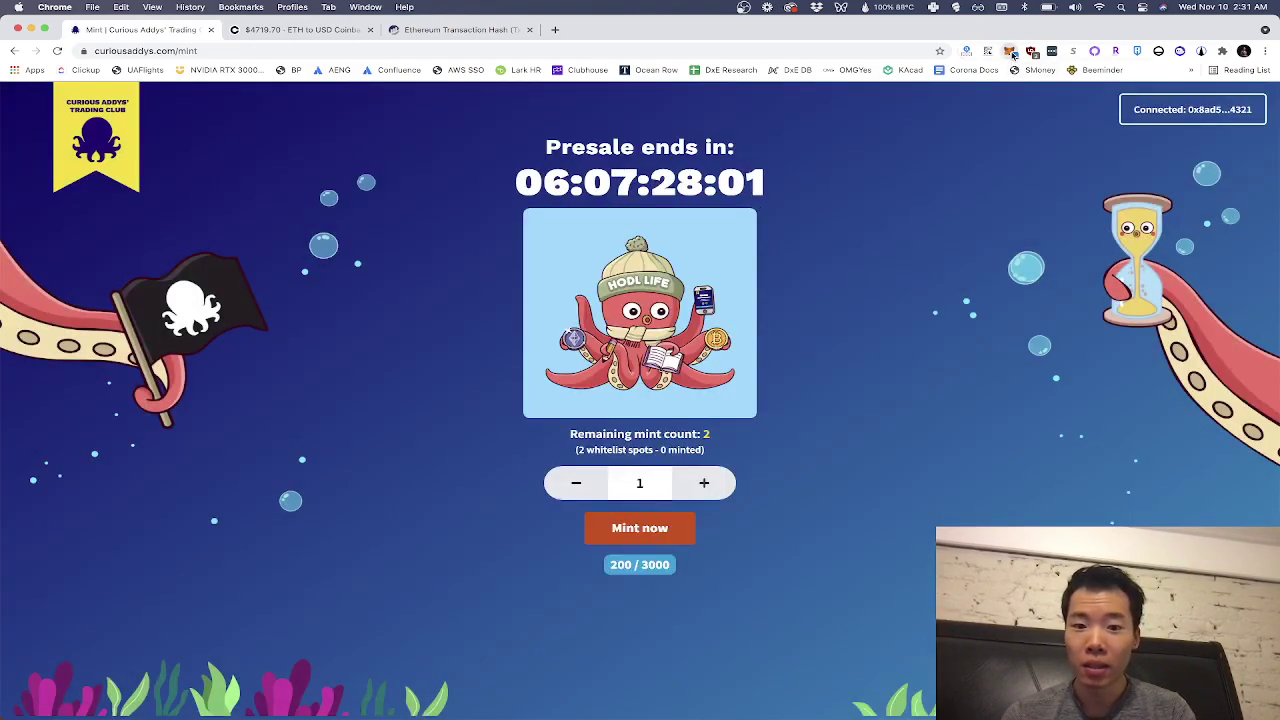
left_click(1010, 51)
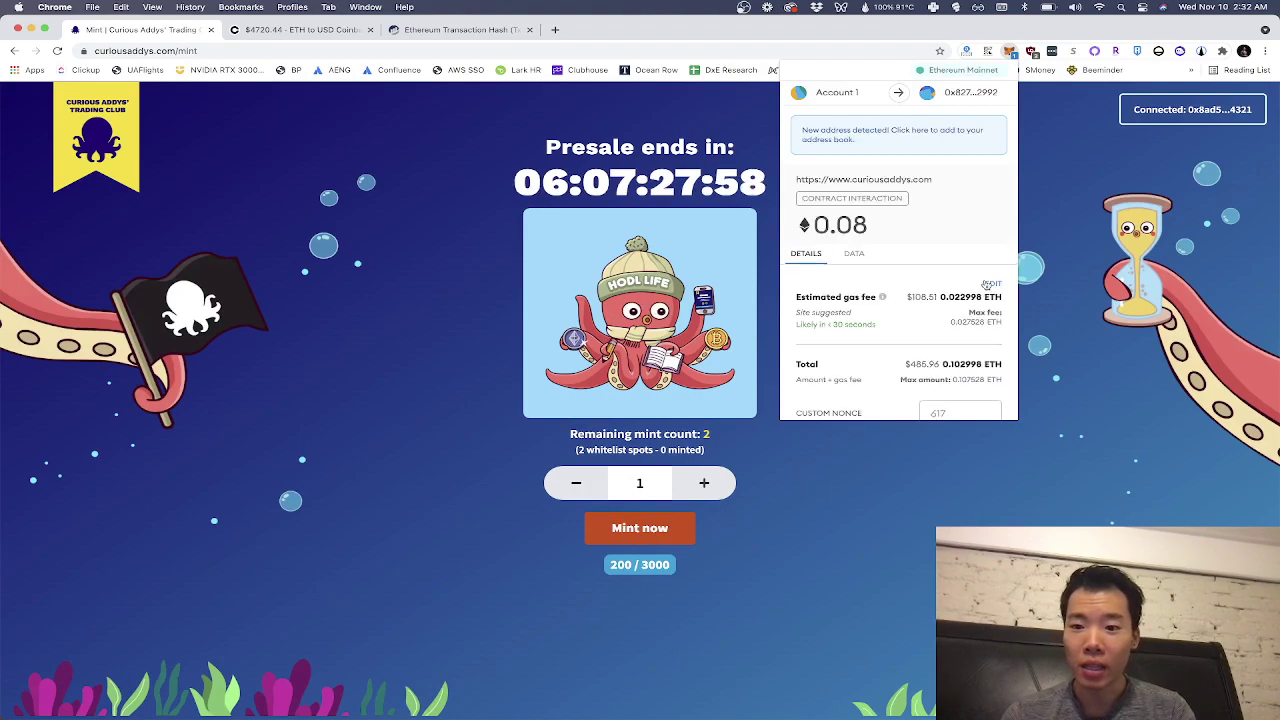
left_click(989, 285)
left_click(900, 346)
type("1")
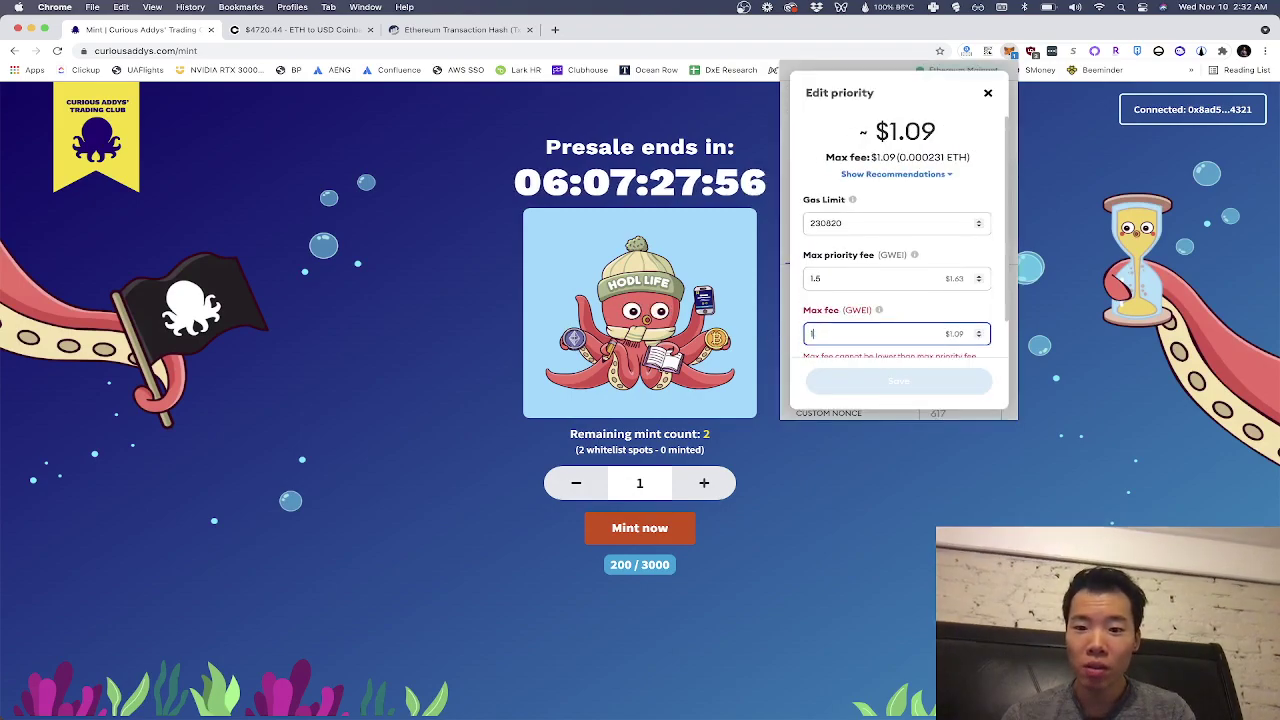
type("00")
left_click(898, 381)
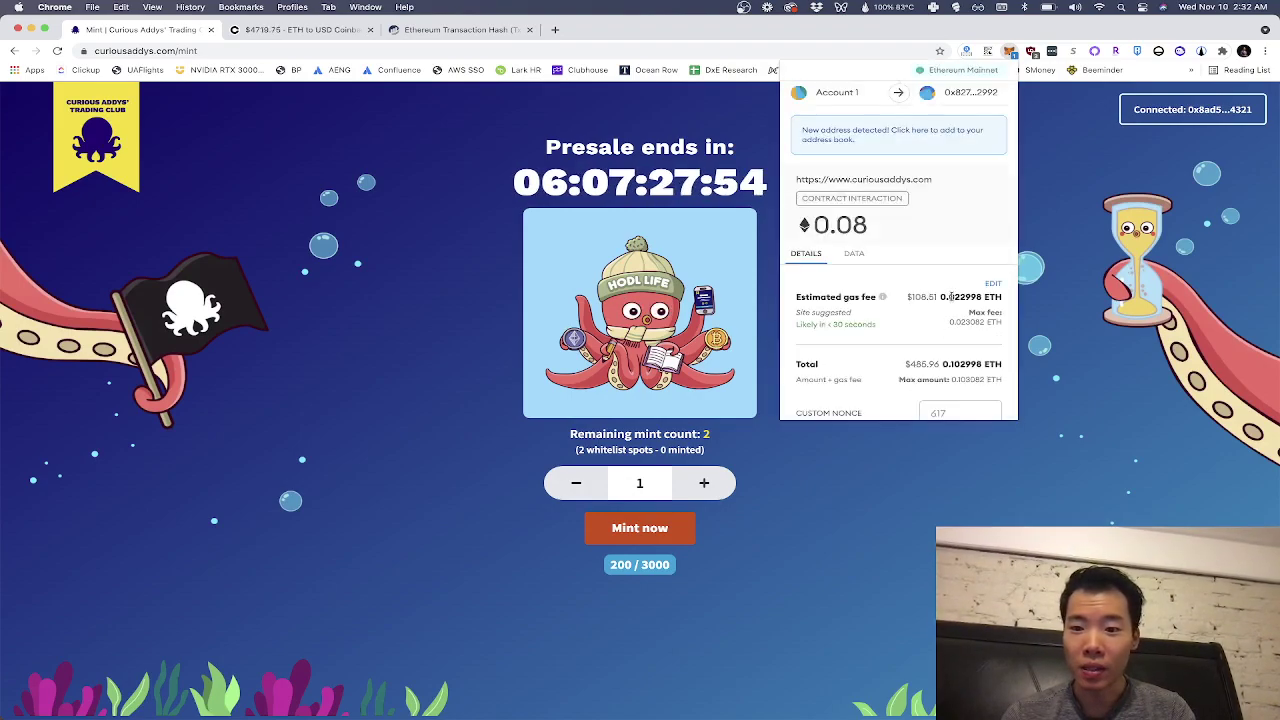
Save the fee settings and confirm the 0.08 ETH mint transaction.
scroll(935, 322, "down", 2)
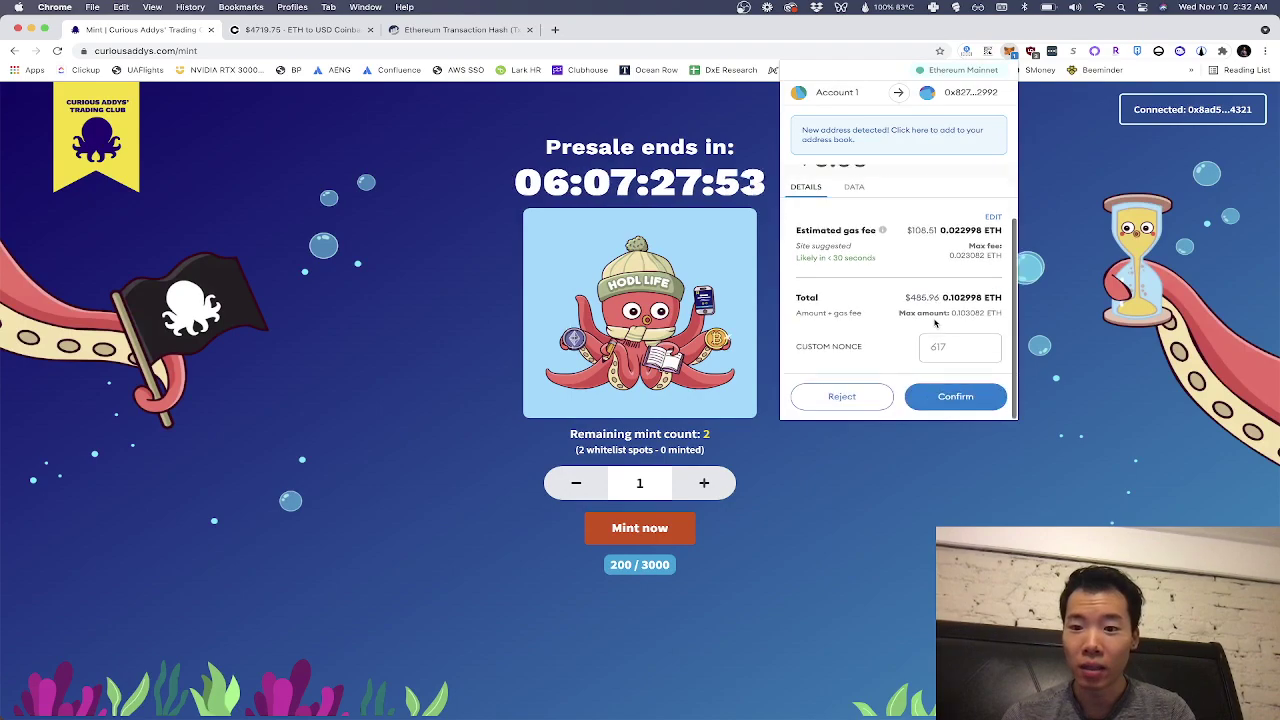
left_click(993, 214)
left_click(882, 387)
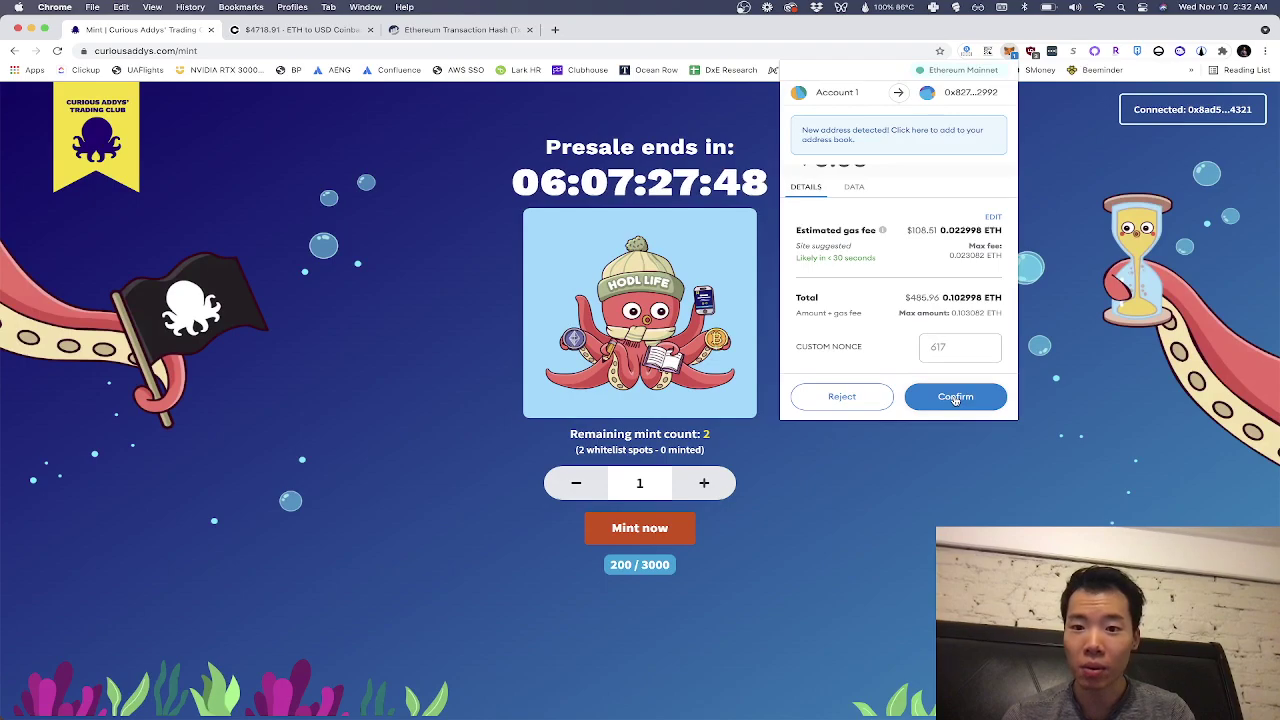
left_click(955, 397)
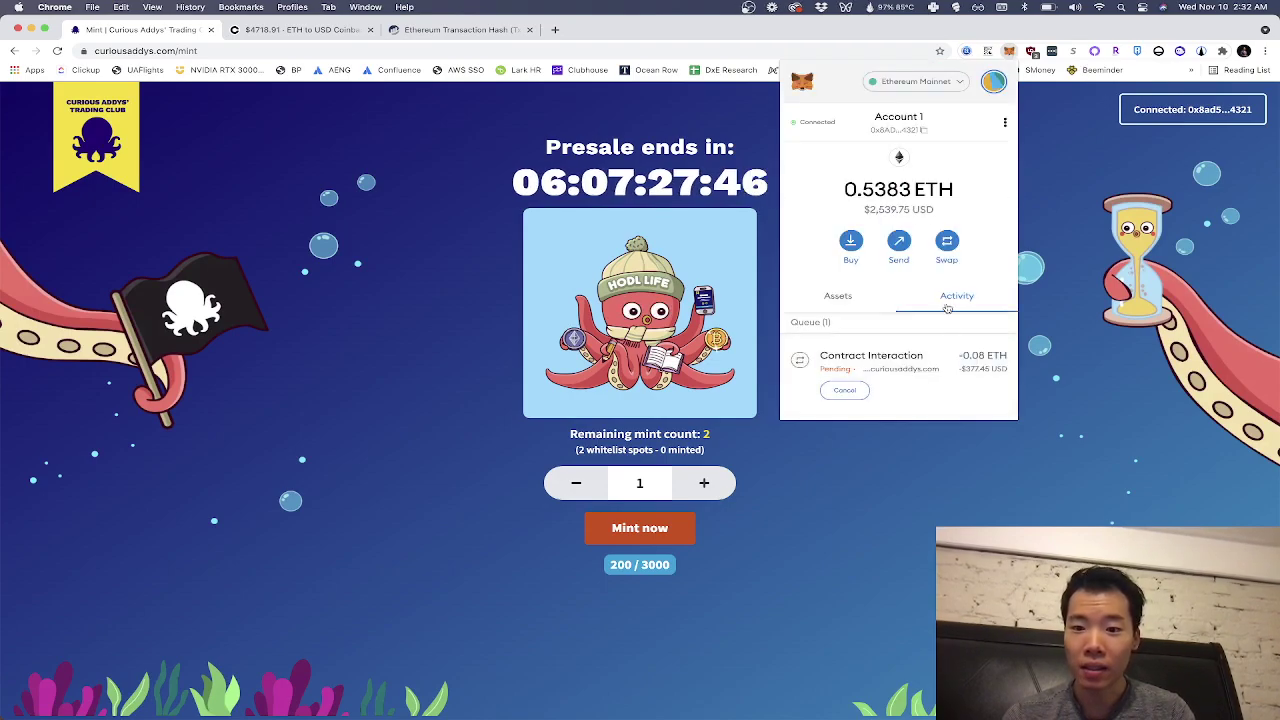
View the pending 0.08 ETH Contract Interaction on Etherscan and open the Gas Tracker in a new tab.
left_click(940, 362)
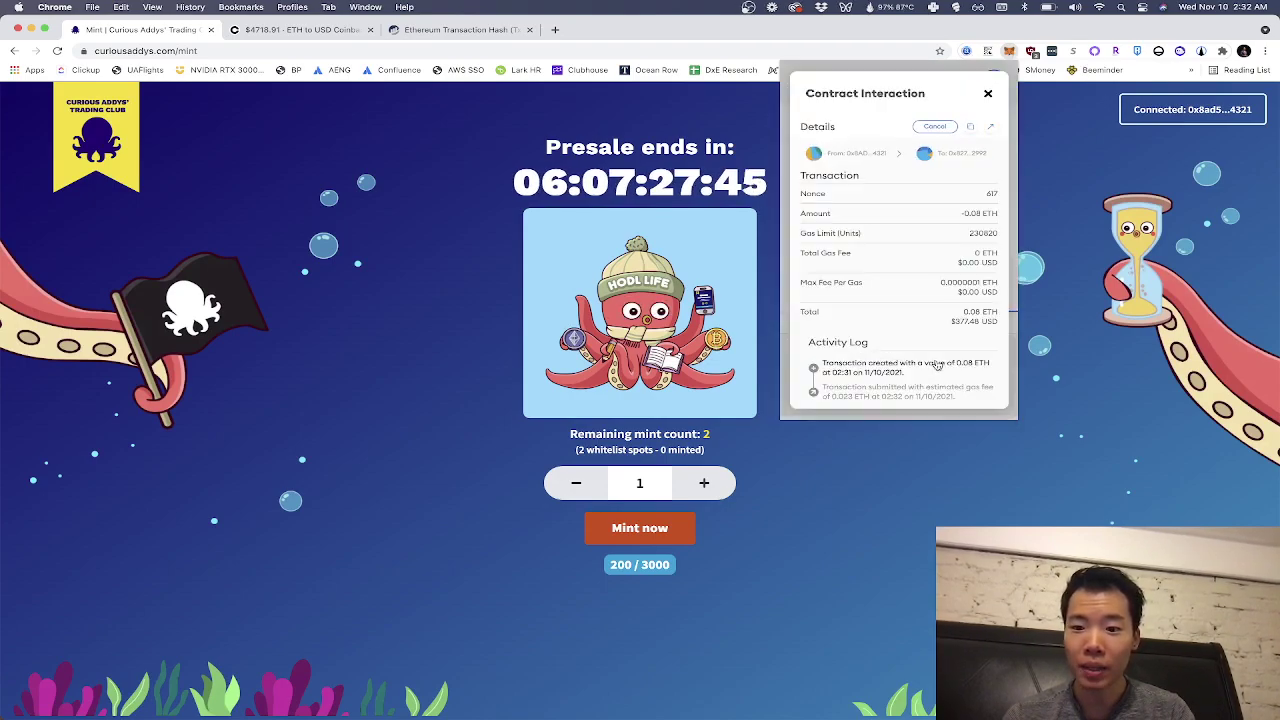
left_click(989, 128)
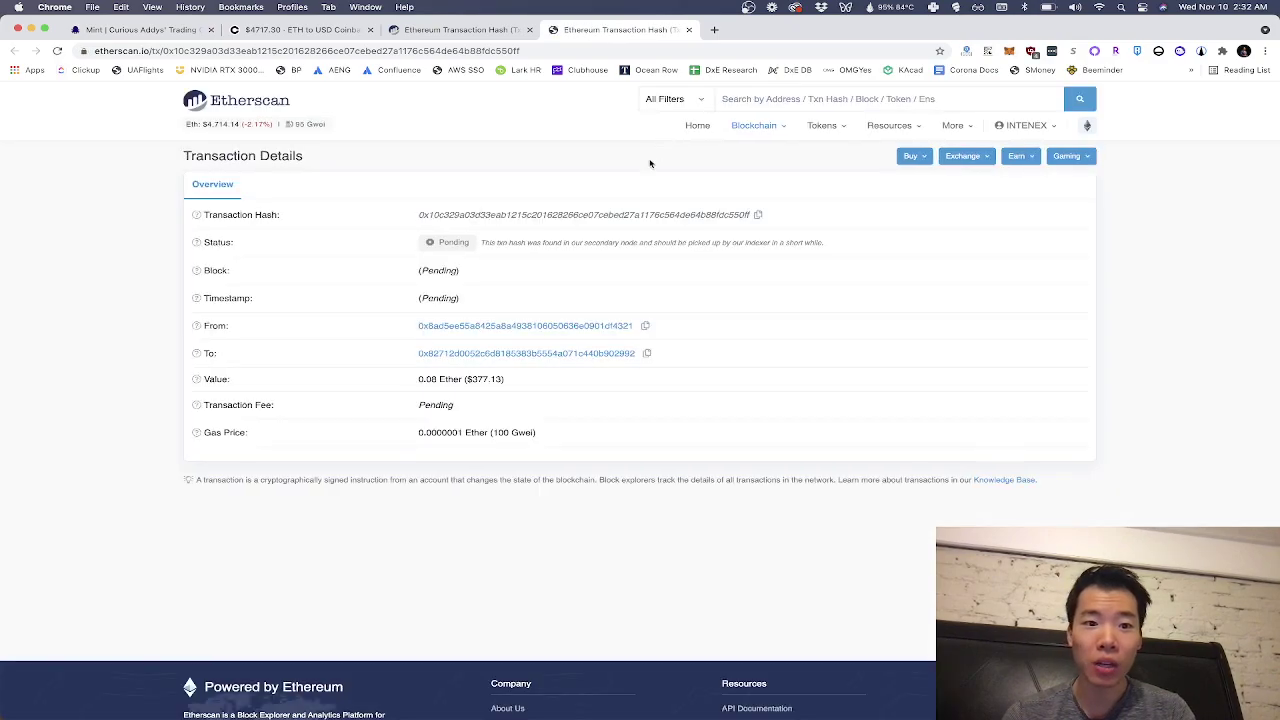
mouse_move(305, 128)
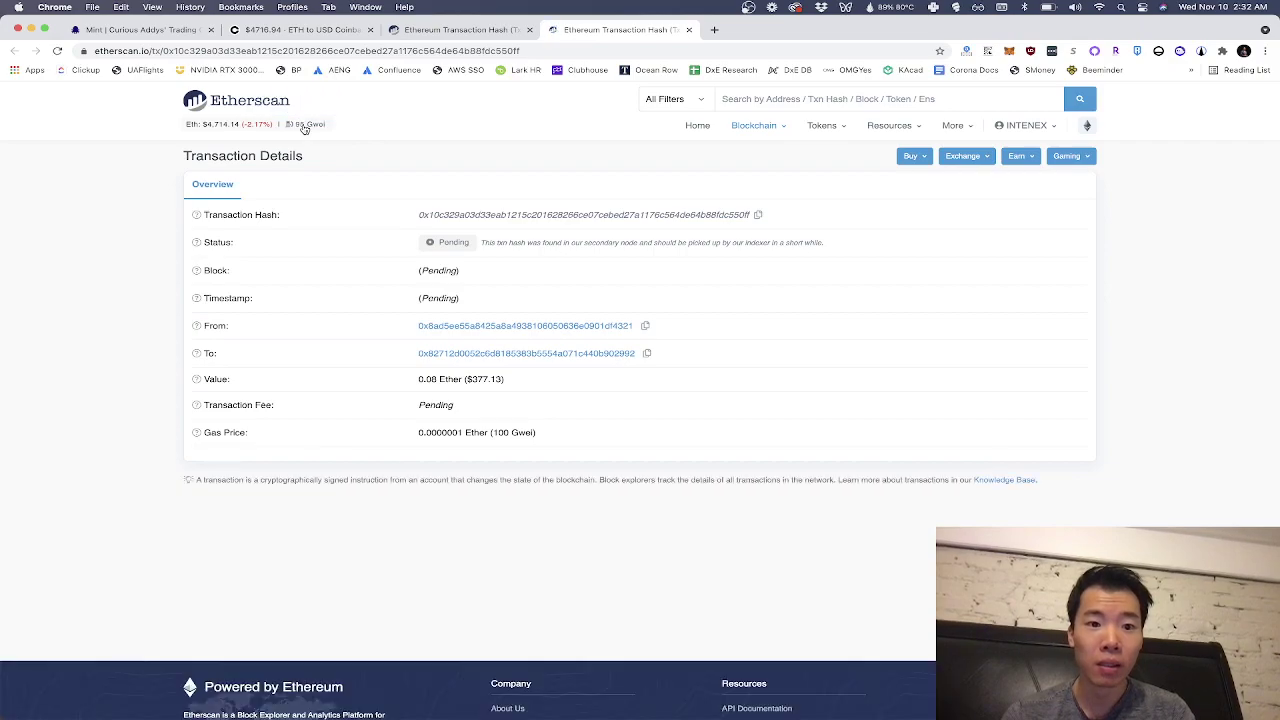
left_click(303, 125, "super")
Check current gas prices, revisit the pending transaction, then return to the Curious Addys mint page.
left_click(795, 38)
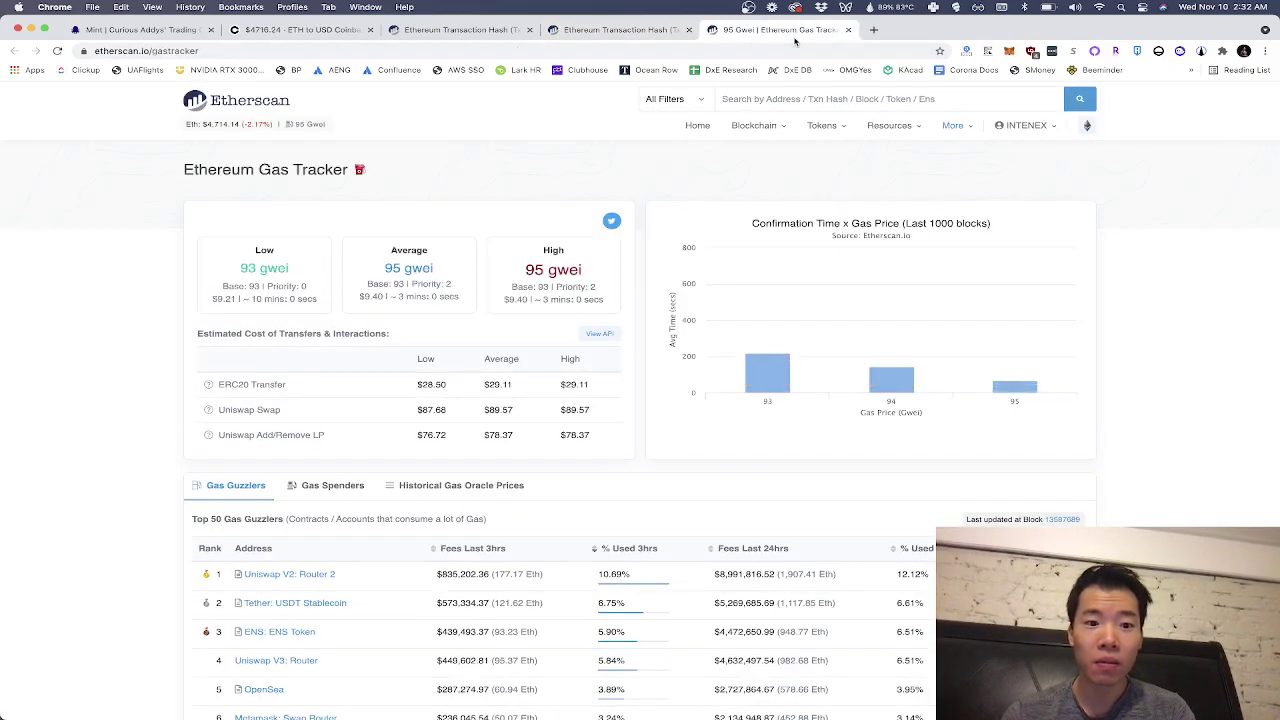
left_click(638, 32)
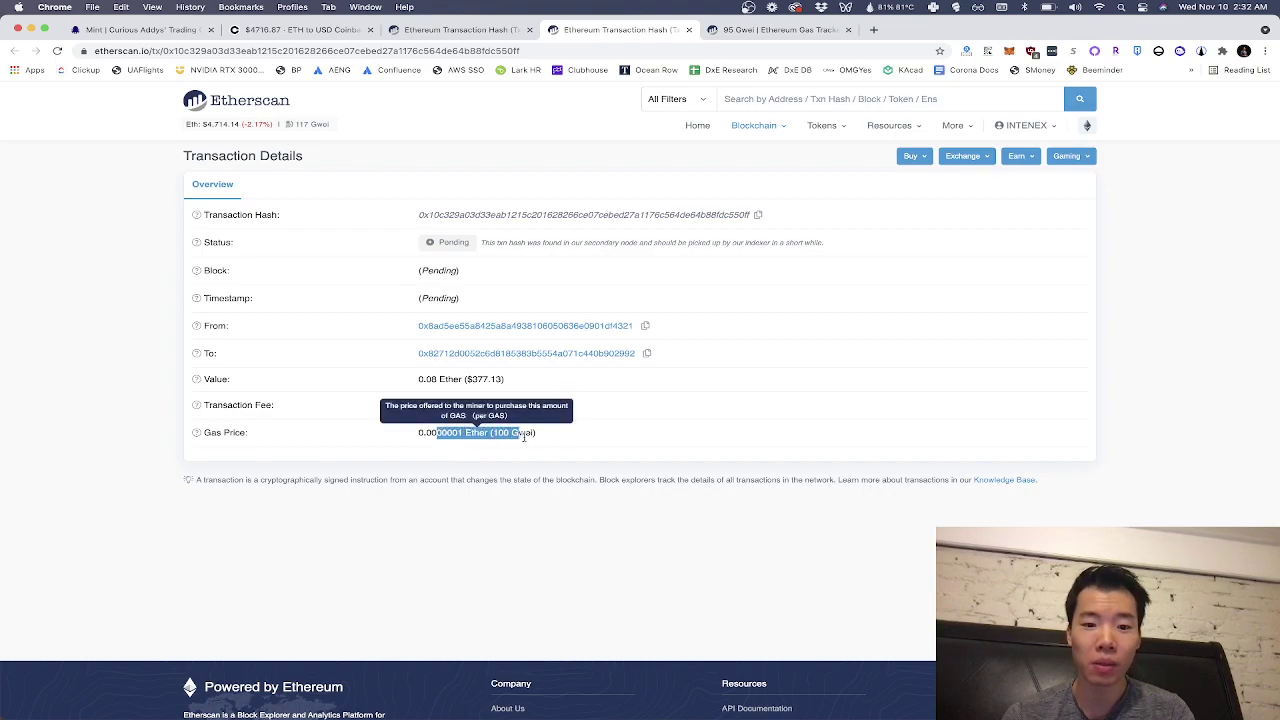
left_click(151, 33)
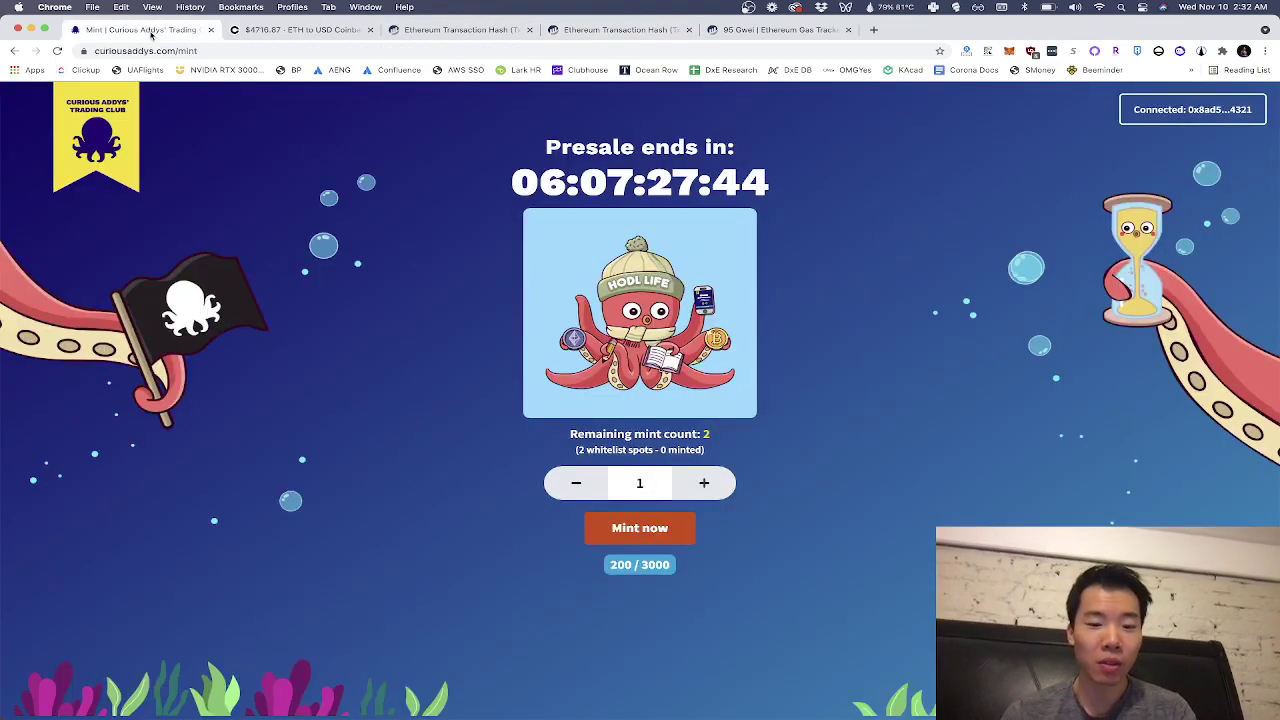
Start minting a second Curious Addys NFT and inspect its Max fee and 1.5 priority fee.
left_click(662, 533)
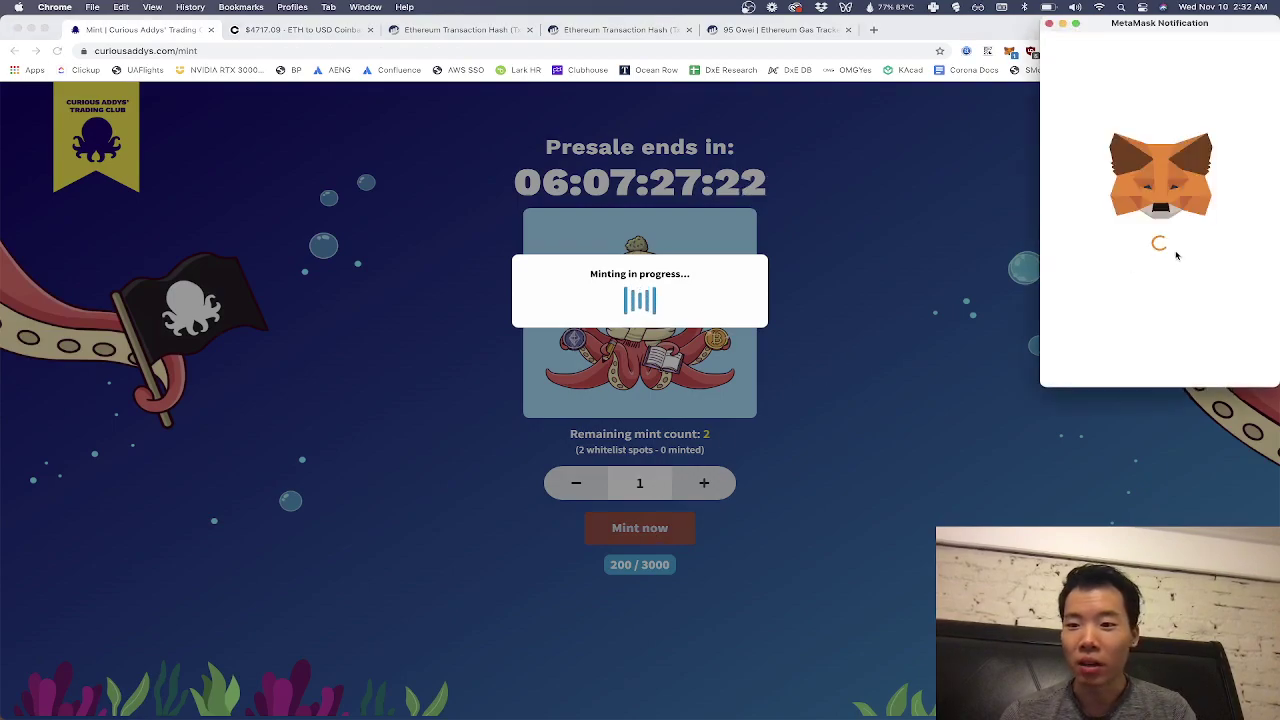
left_click(1250, 256)
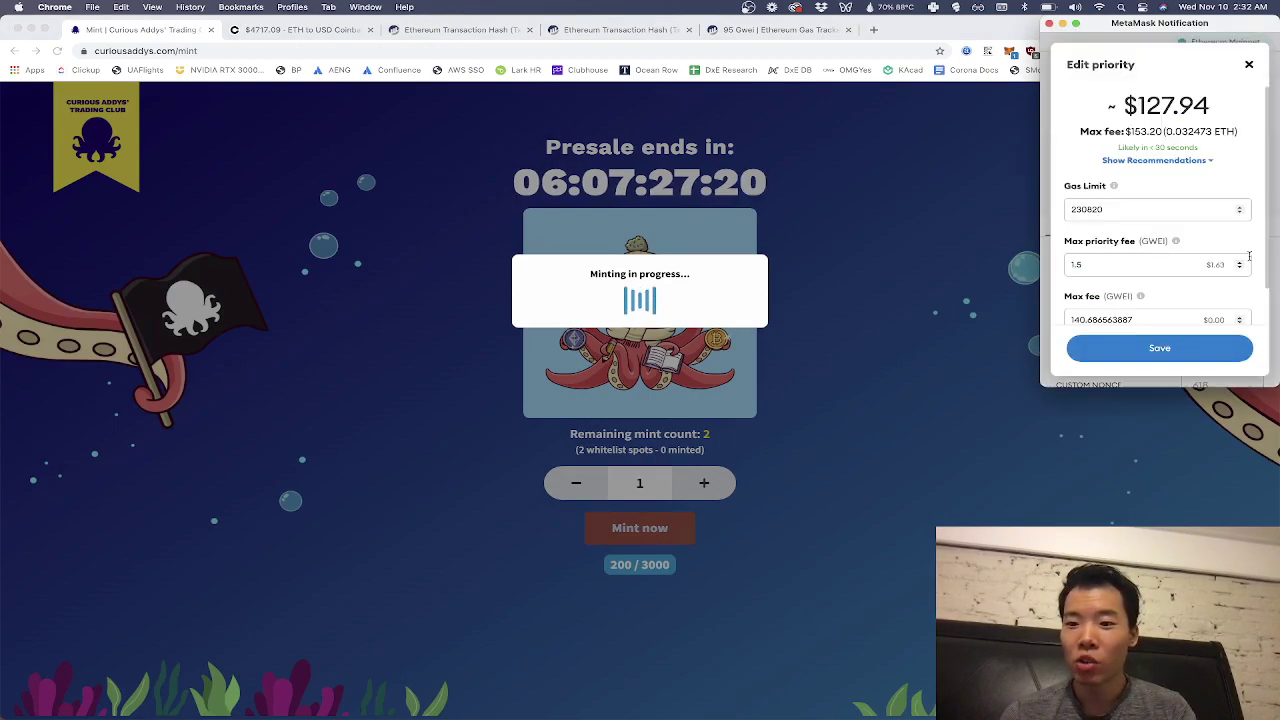
scroll(1145, 289, "down", 1)
left_click(1101, 278)
double_click(1101, 278)
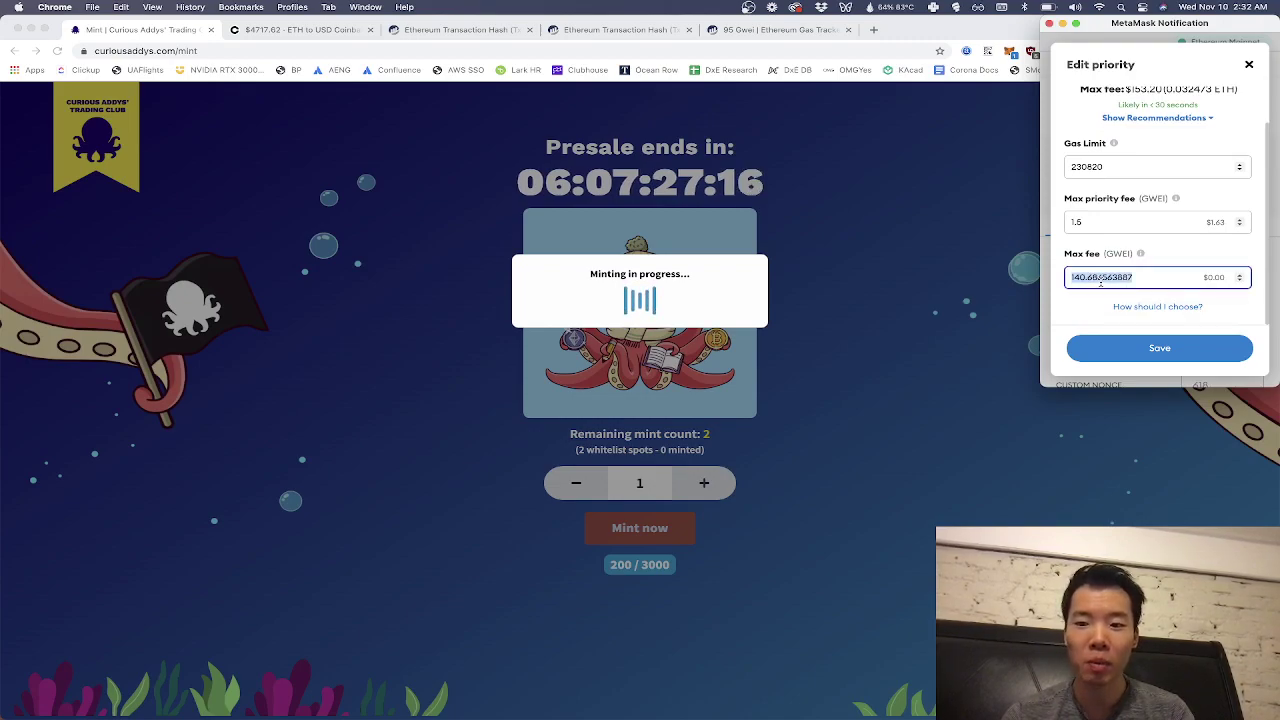
scroll(1101, 283, "up", 1)
left_click(1102, 268)
double_click(1102, 268)
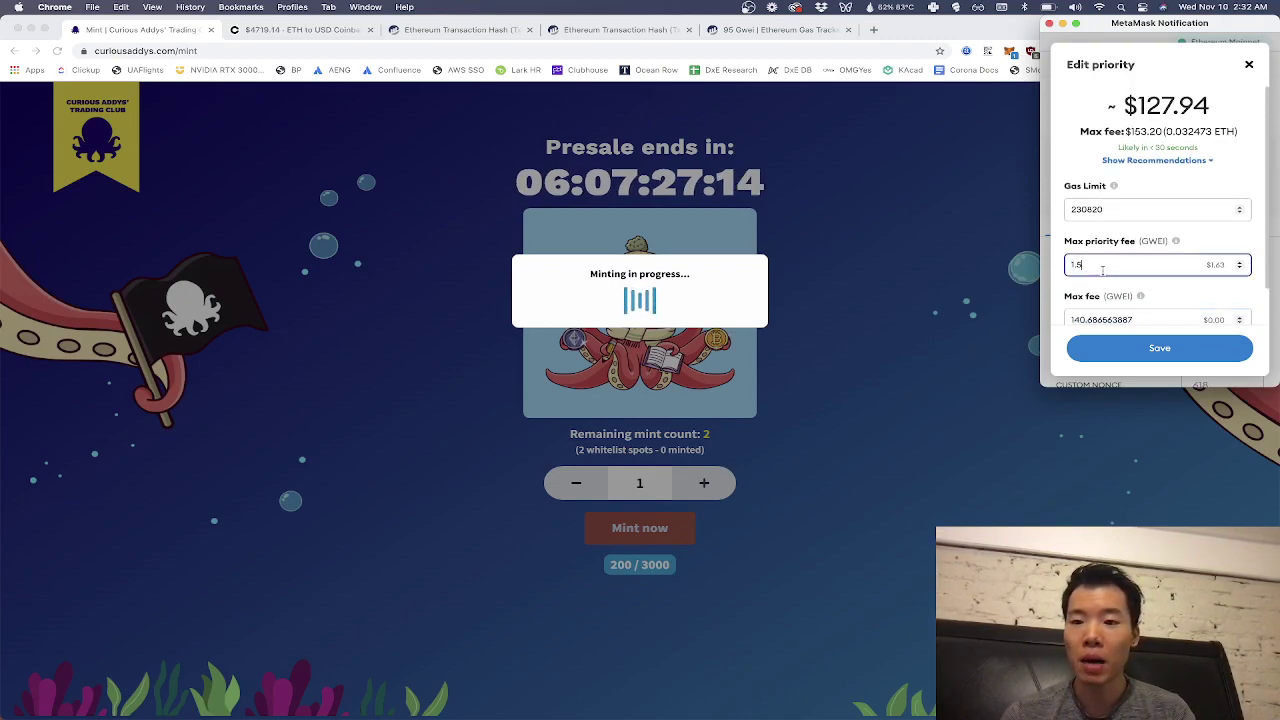
Close the fee editor unchanged and reject the second mint transaction.
left_click(1251, 64)
left_click(1249, 66)
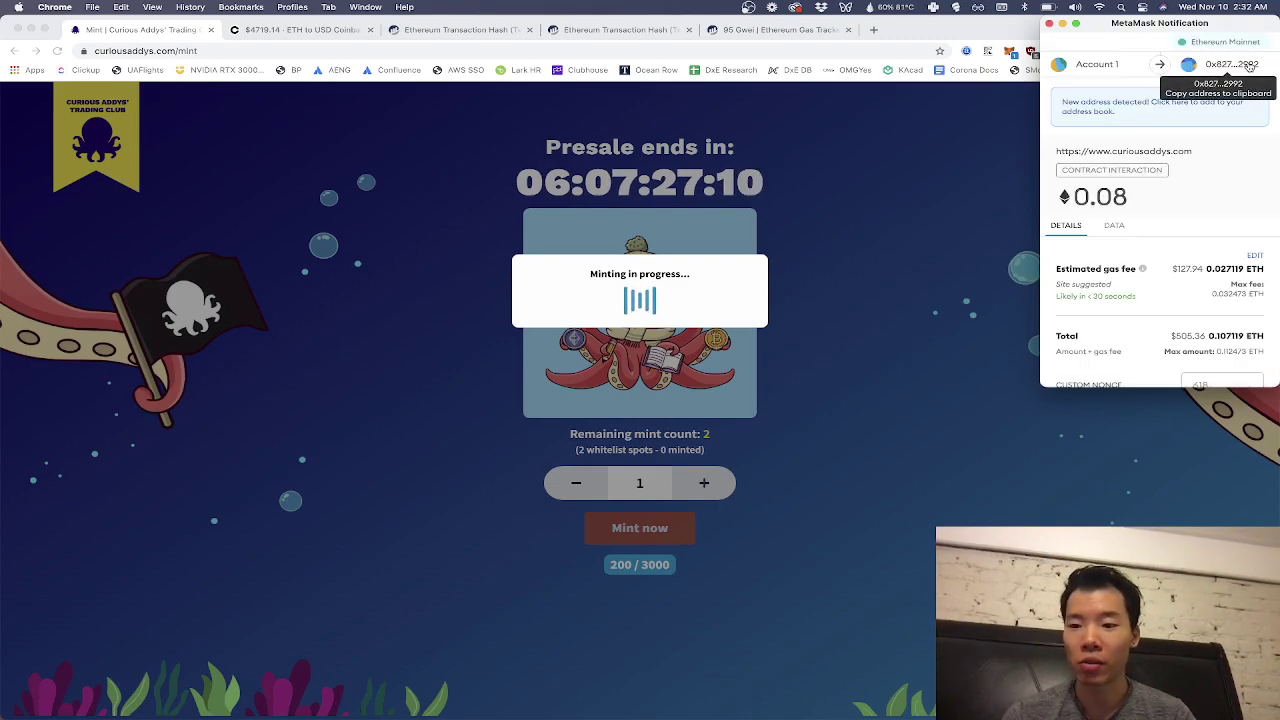
scroll(1191, 247, "down", 2)
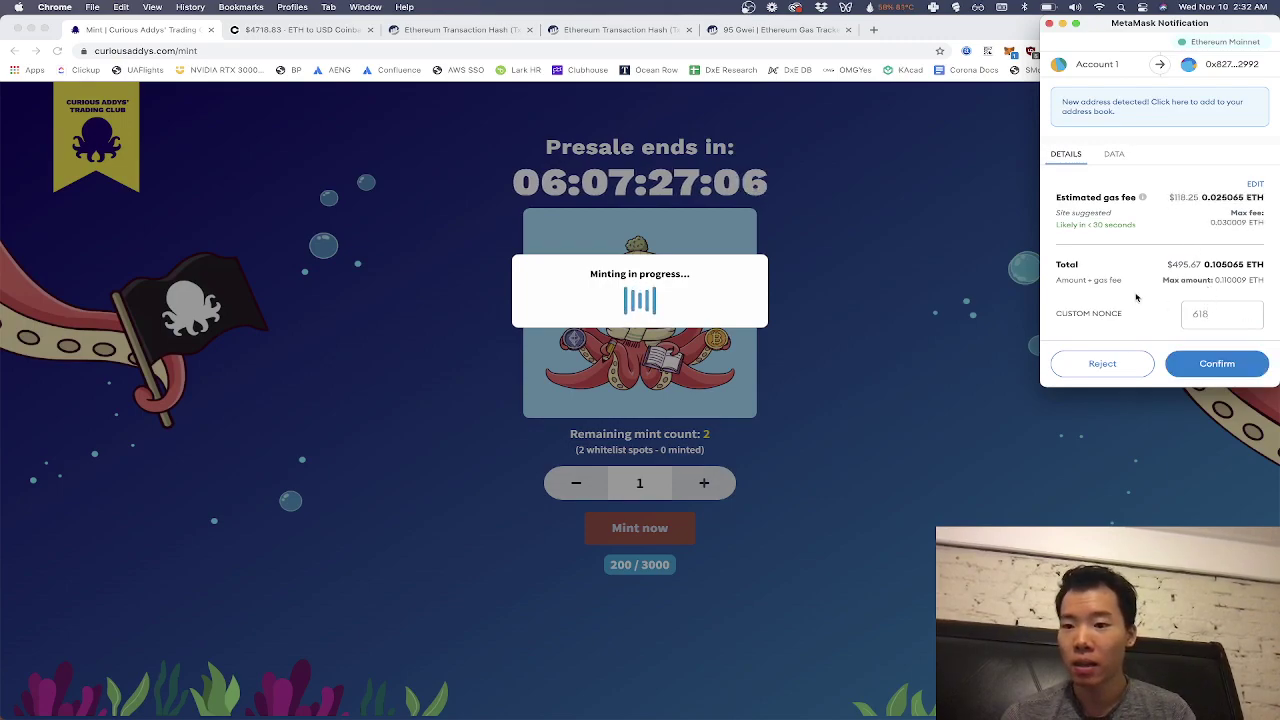
scroll(1180, 300, "up", 2)
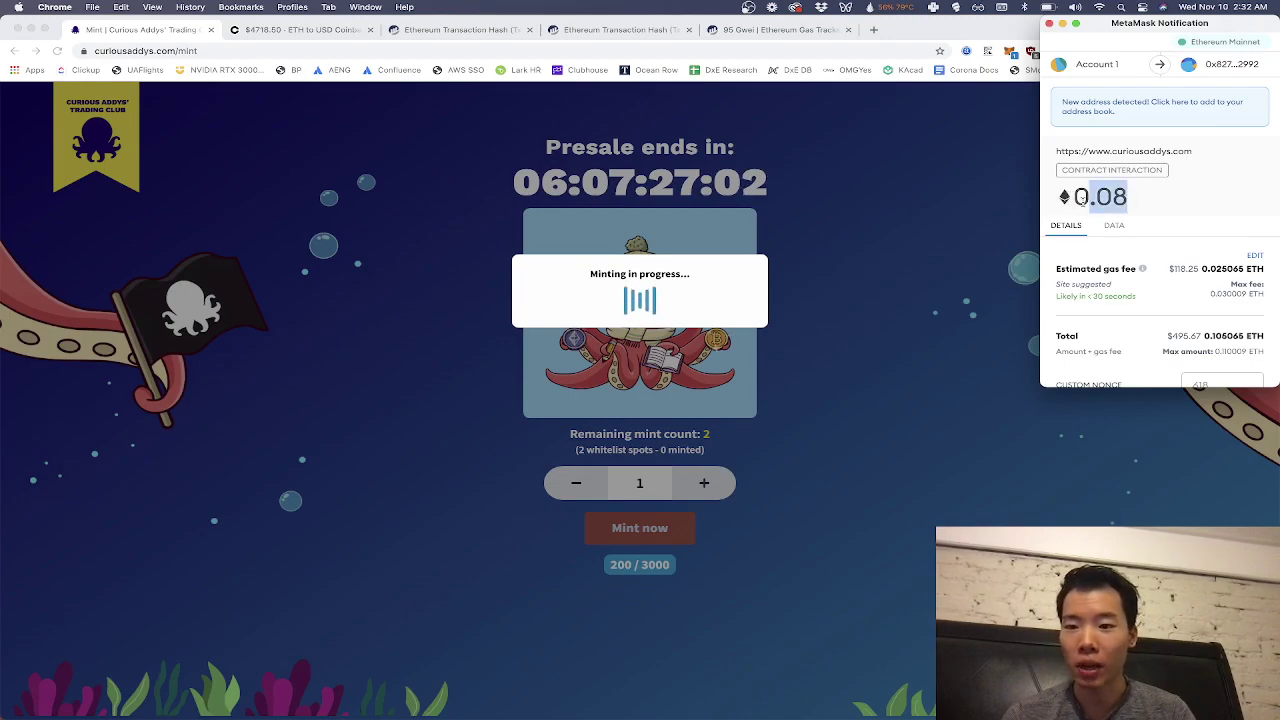
scroll(1140, 250, "down", 2)
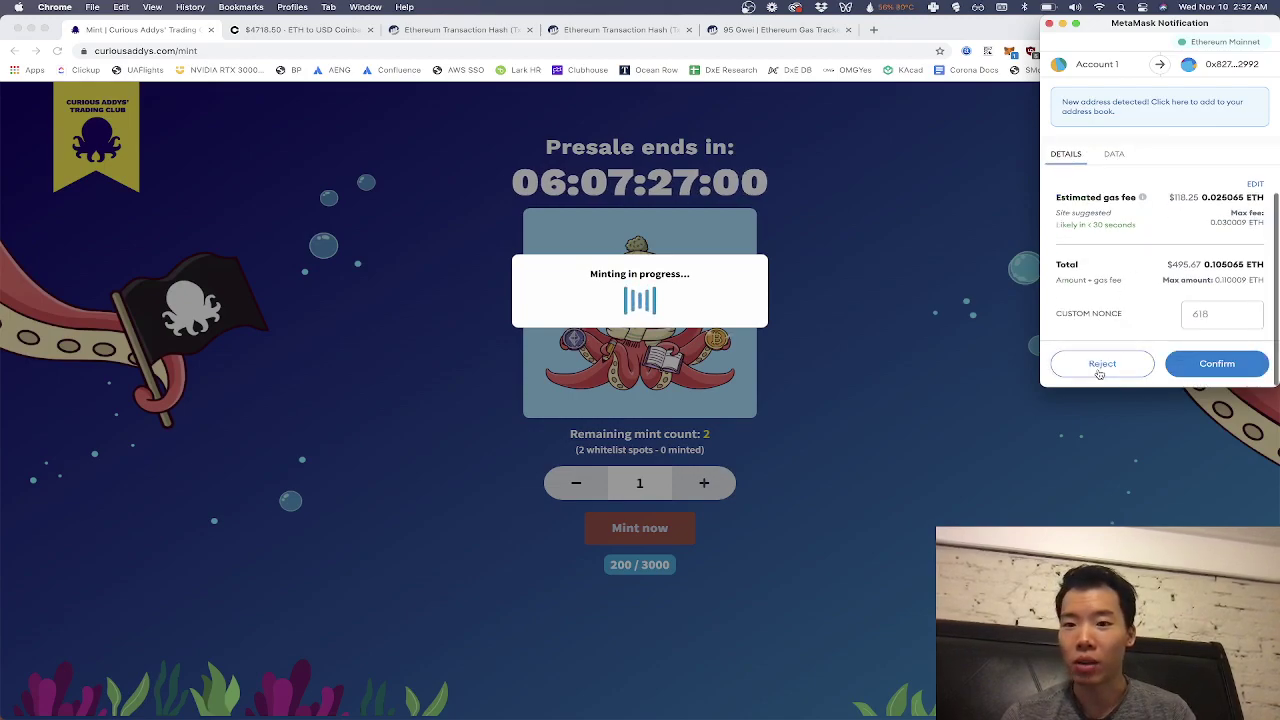
left_click(1099, 367)
Close the Coinbase Pro tab and reload the mint transaction until it shows Success with Token ID 1.
left_click(780, 29)
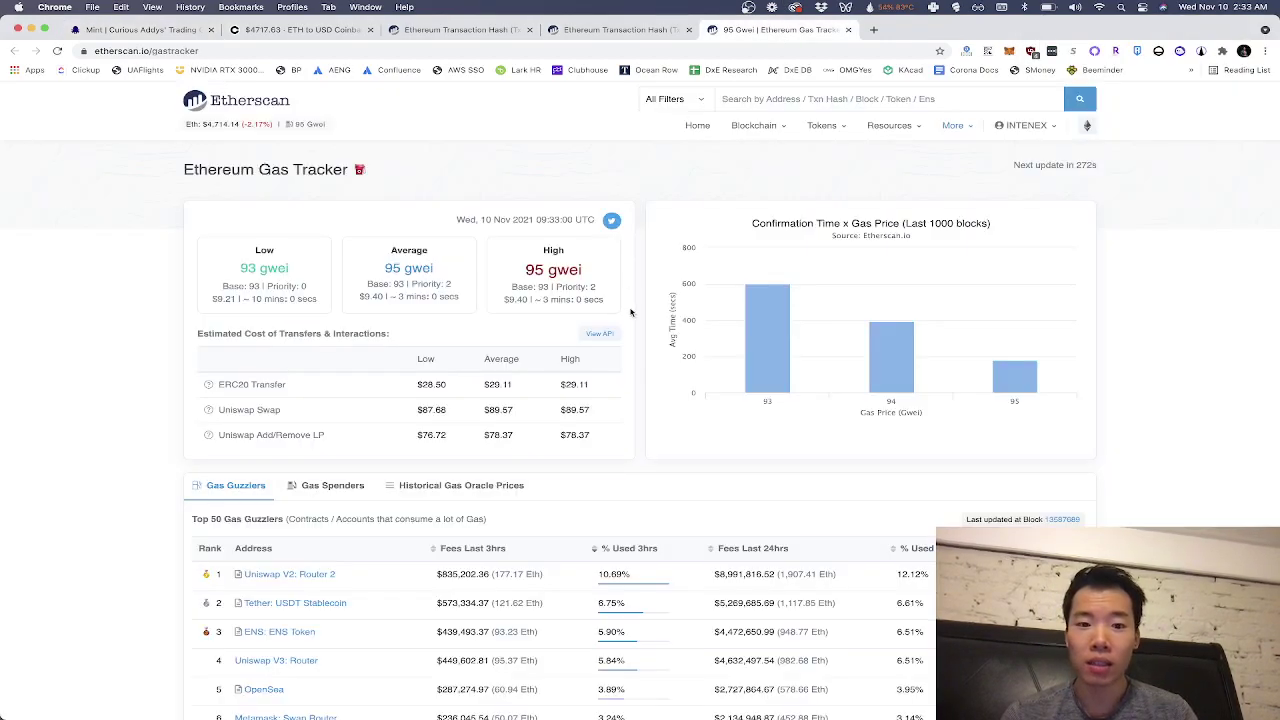
left_click(612, 29)
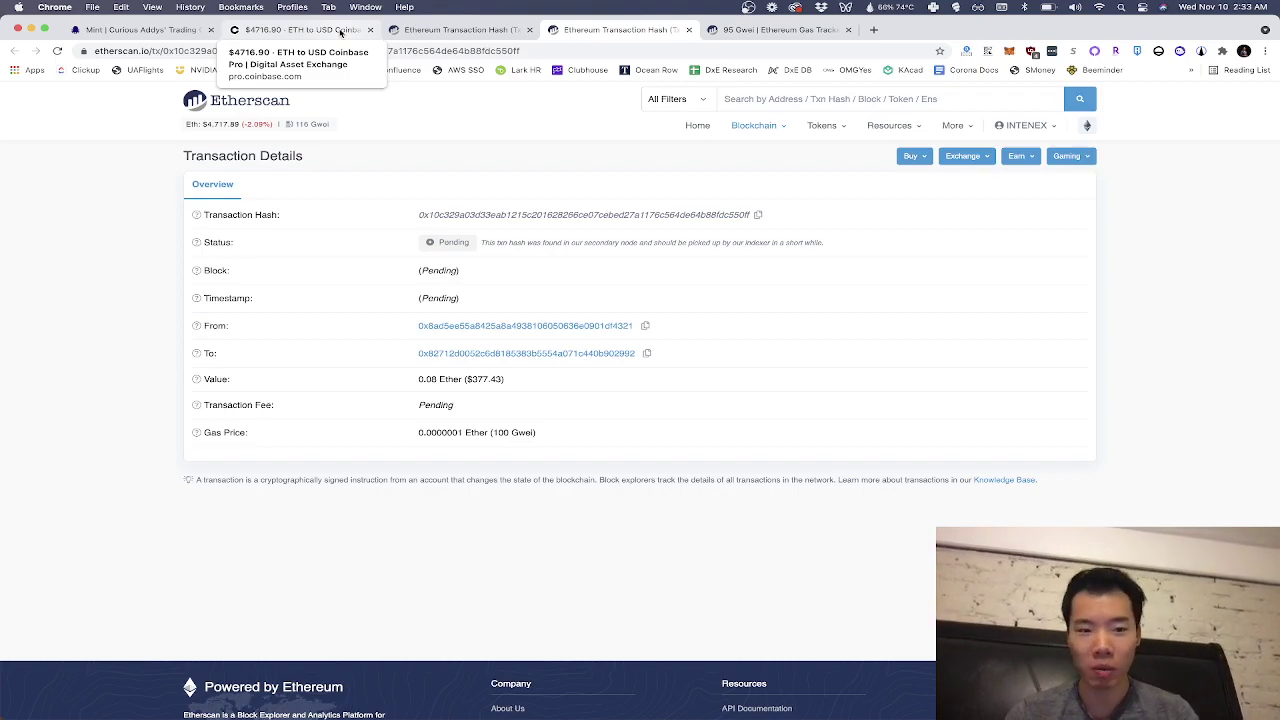
left_click(371, 30)
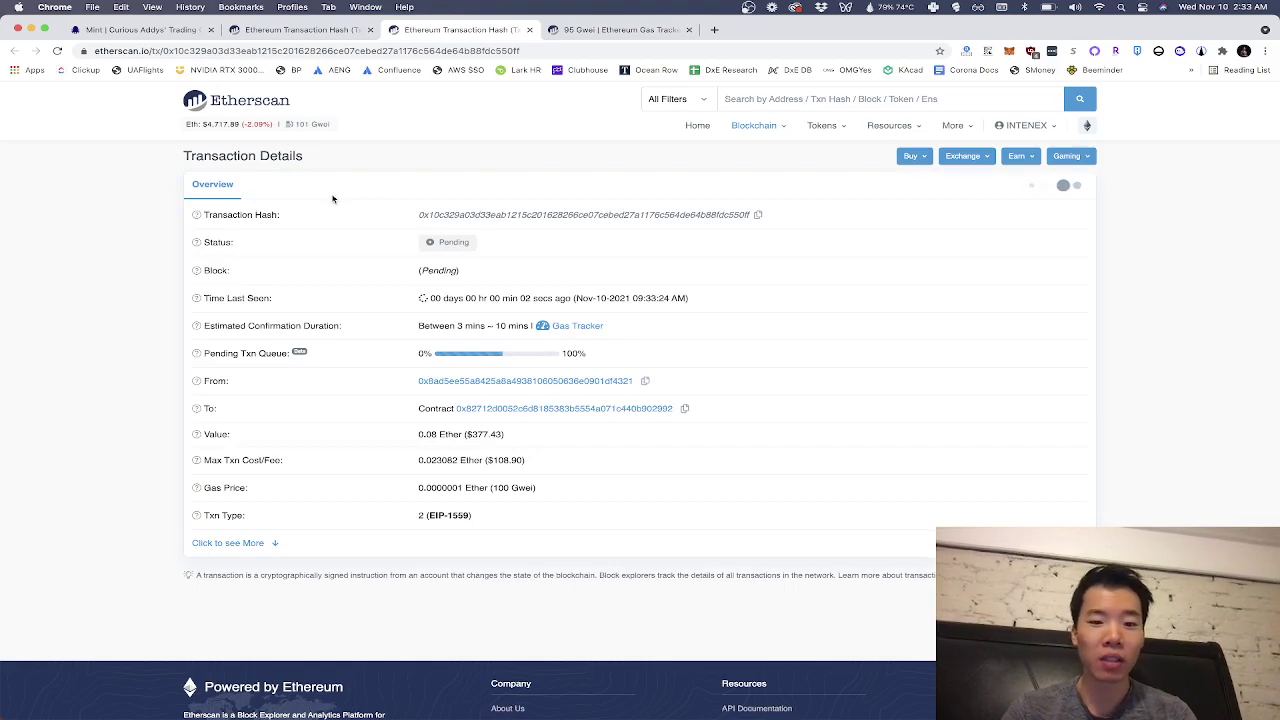
left_click(250, 543)
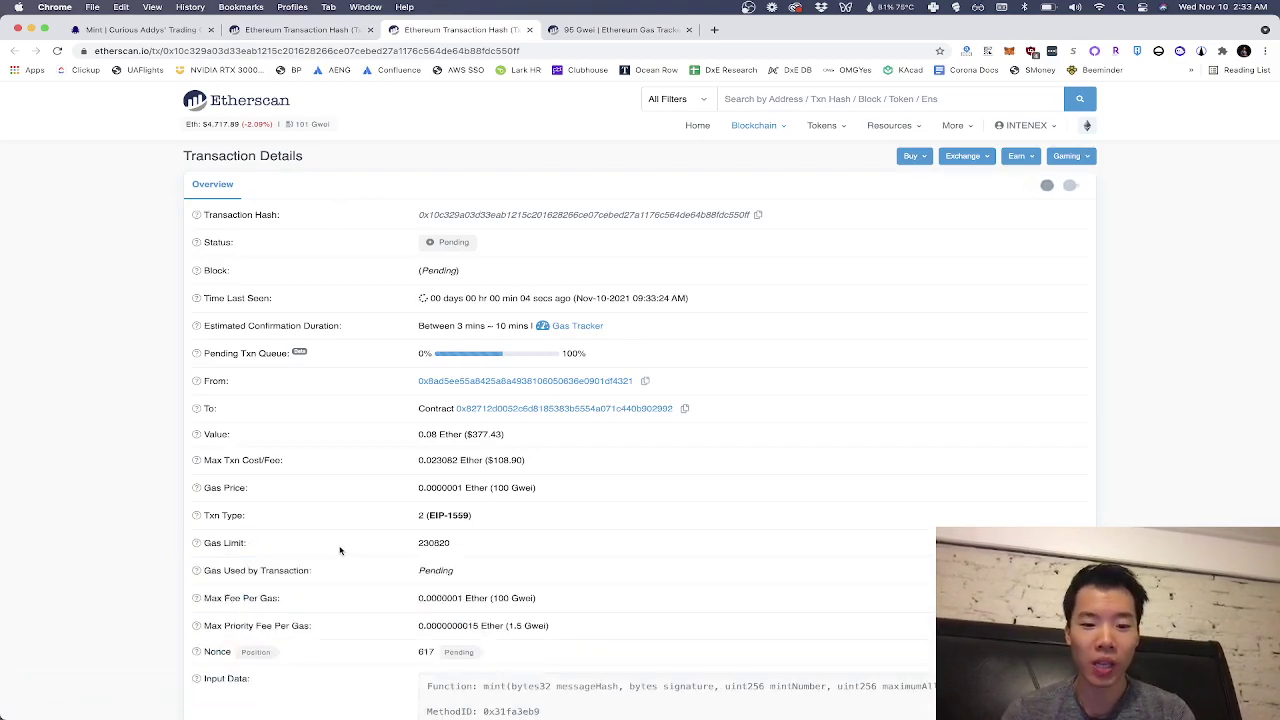
key("super+r")
left_click(250, 543)
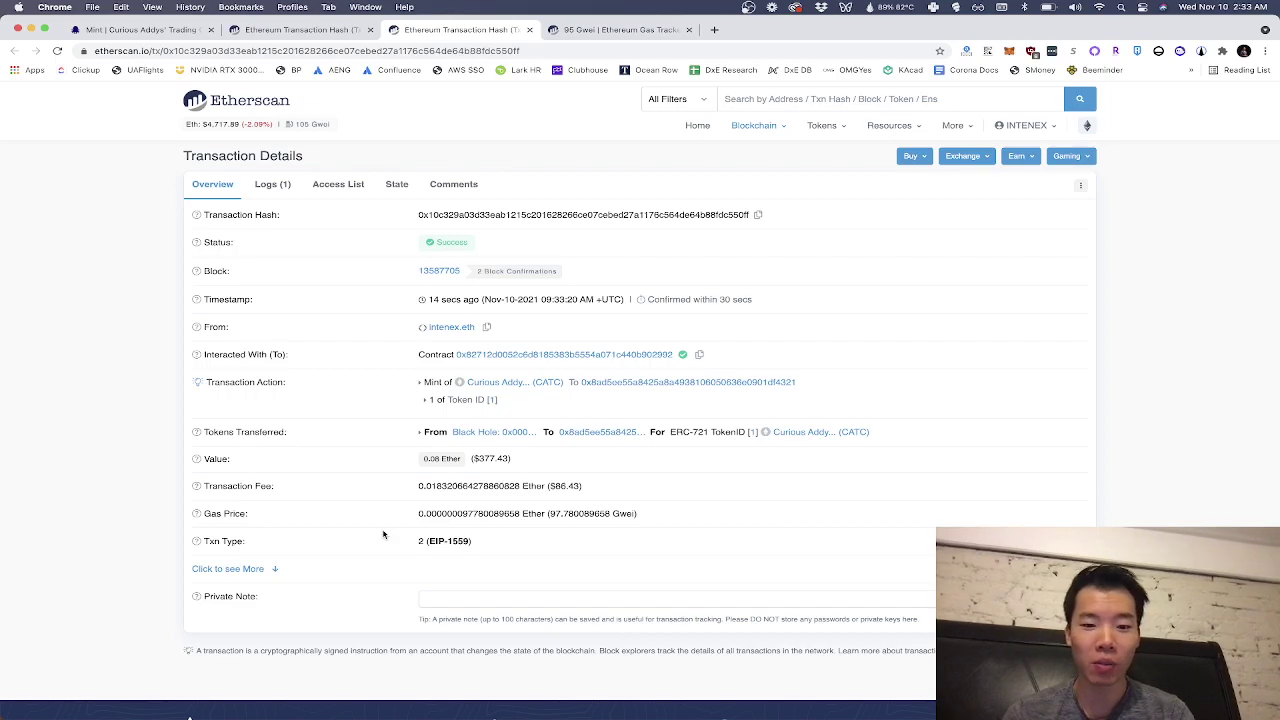
left_click(269, 571)
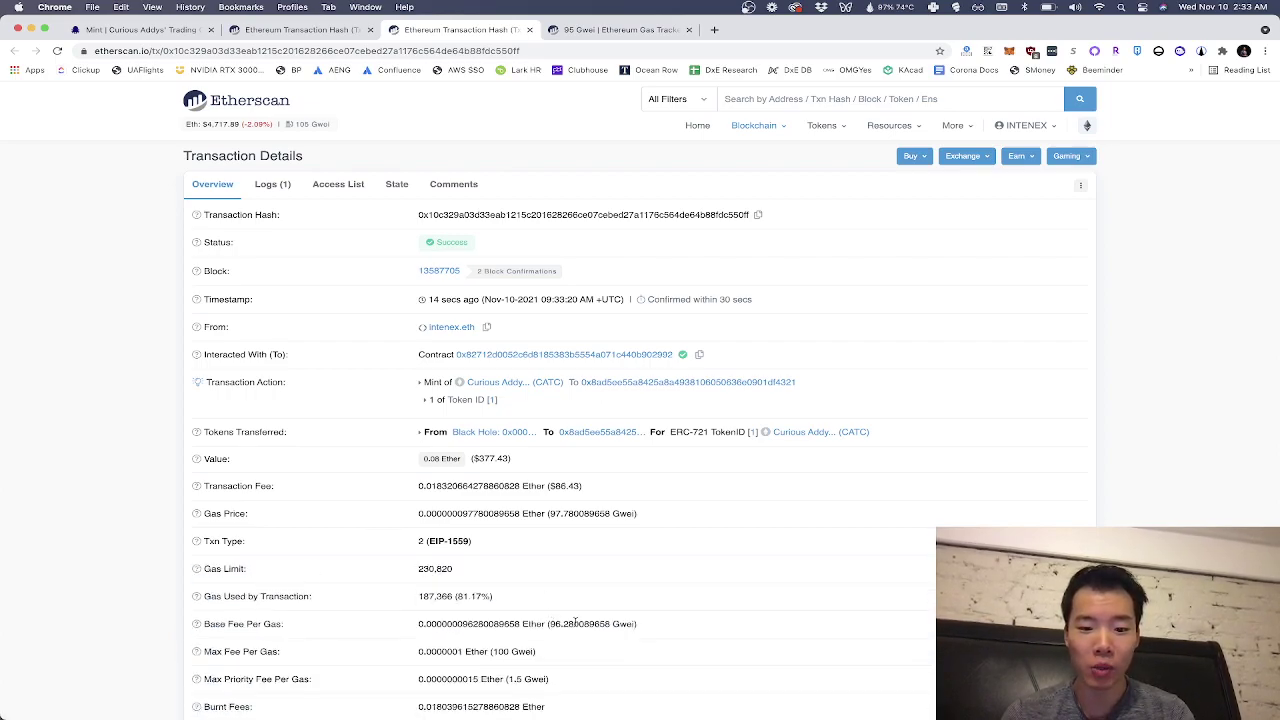
scroll(699, 628, "down", 2)
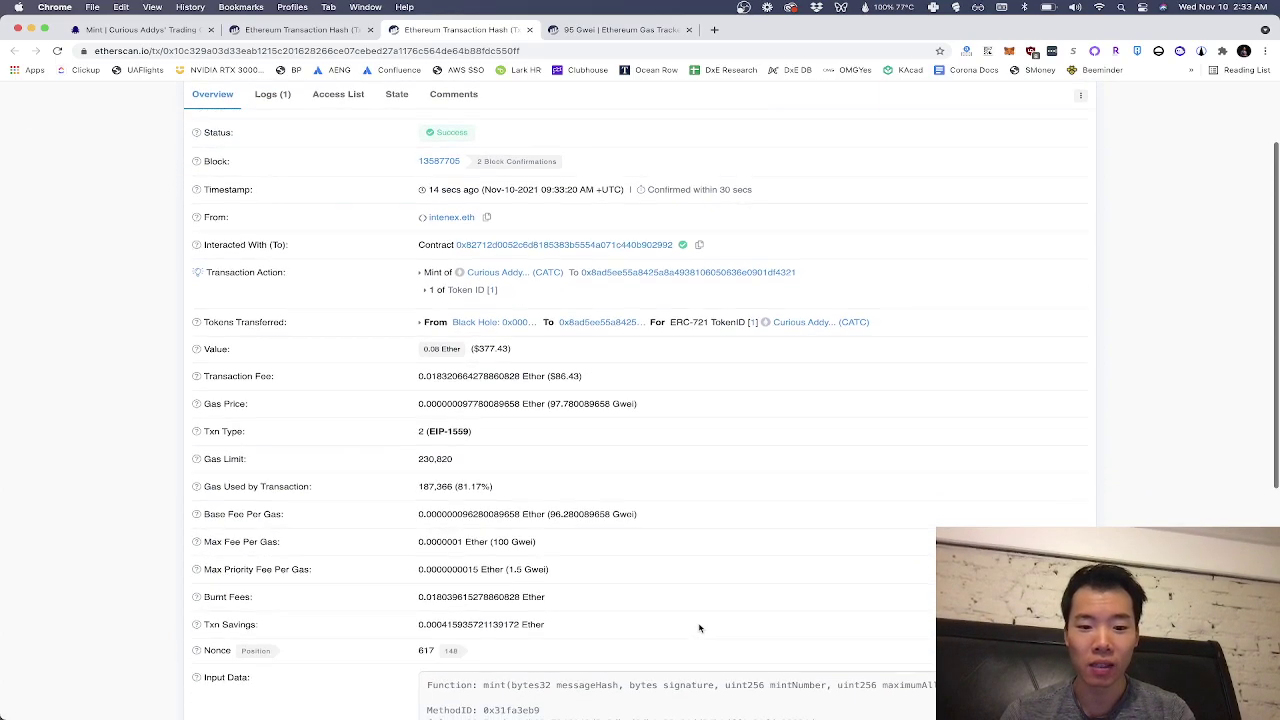
left_click_drag(490, 541, 537, 545)
left_click(547, 548)
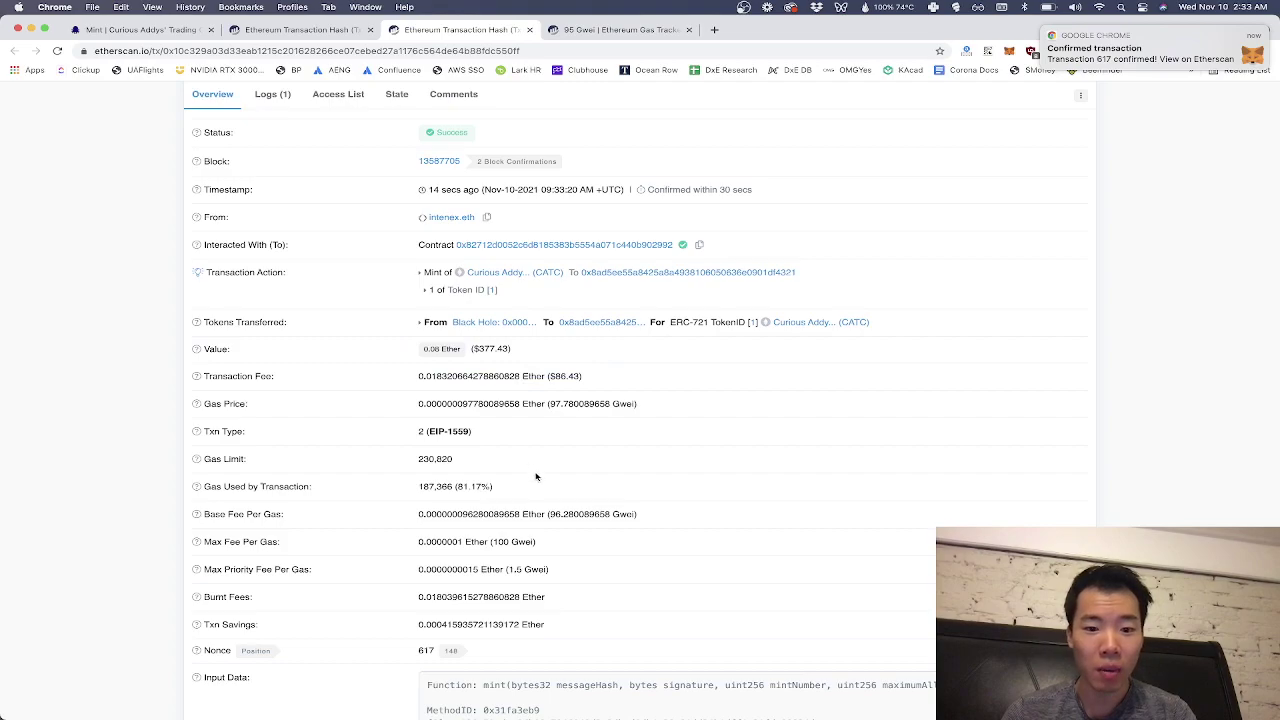
mouse_move(421, 376)
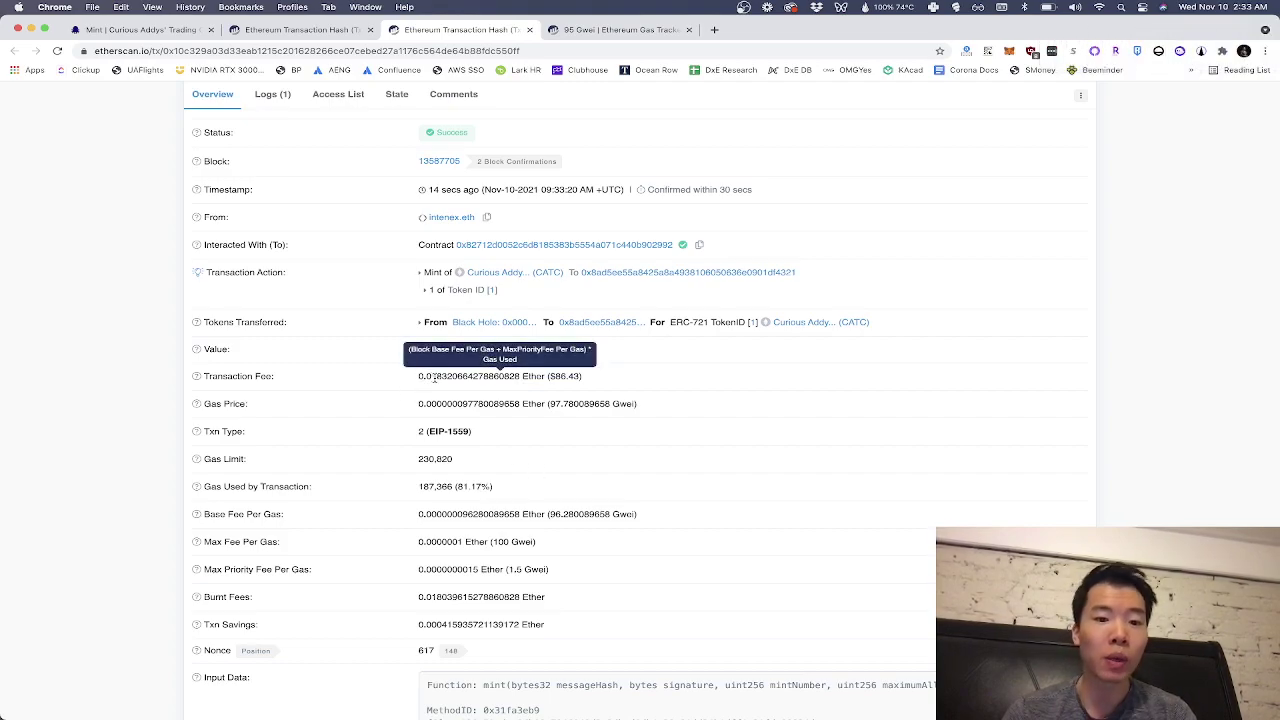
left_click_drag(441, 376, 600, 378)
left_click(631, 386)
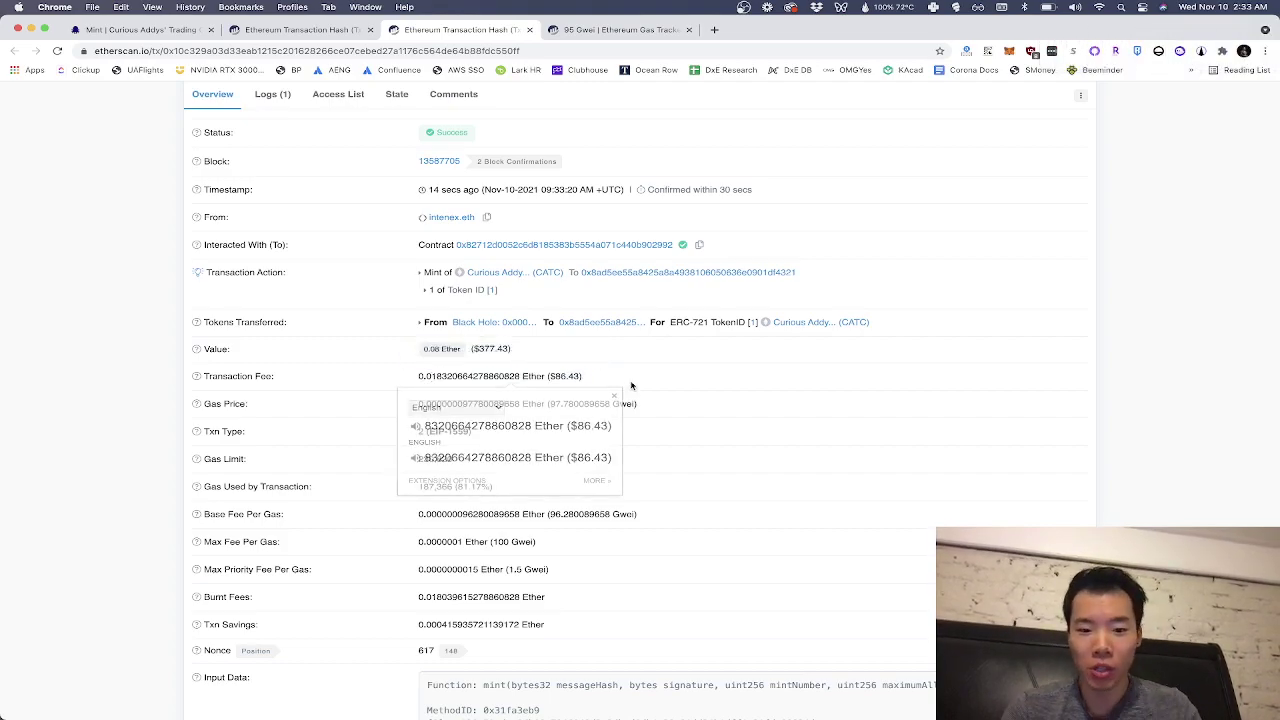
left_click_drag(482, 403, 703, 411)
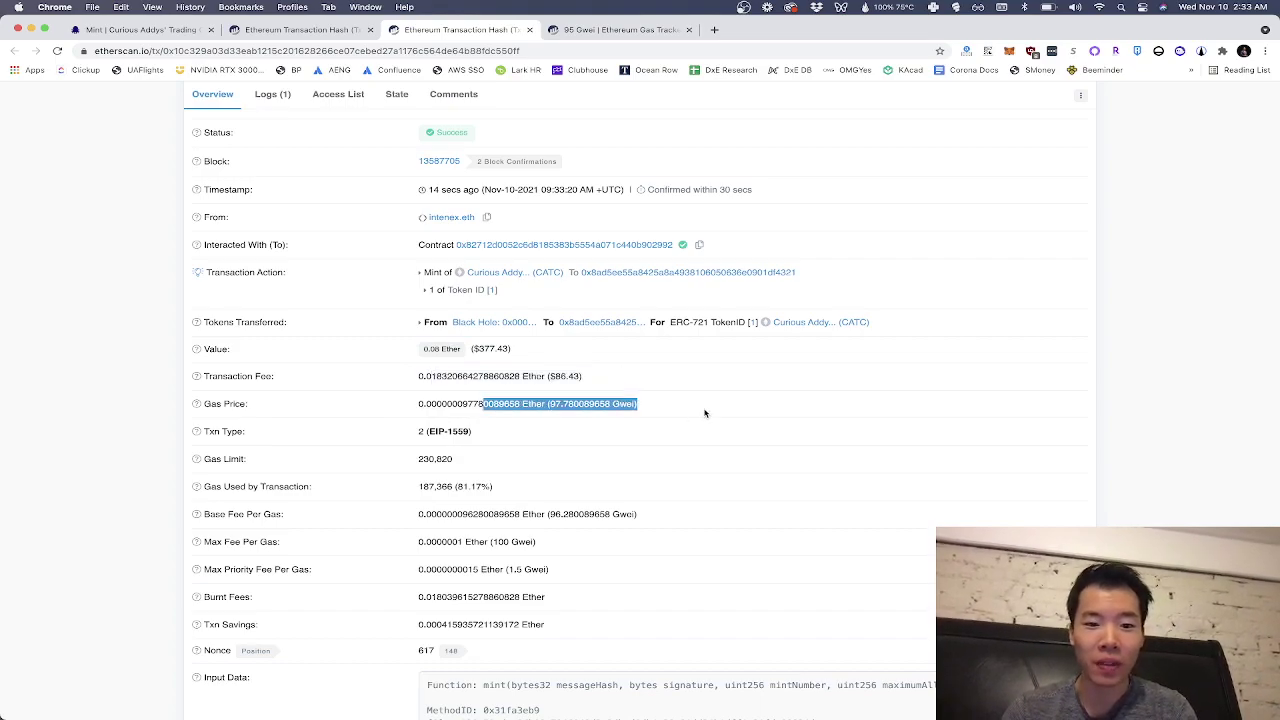
left_click(703, 411)
mouse_move(450, 350)
left_click_drag(430, 349, 456, 349)
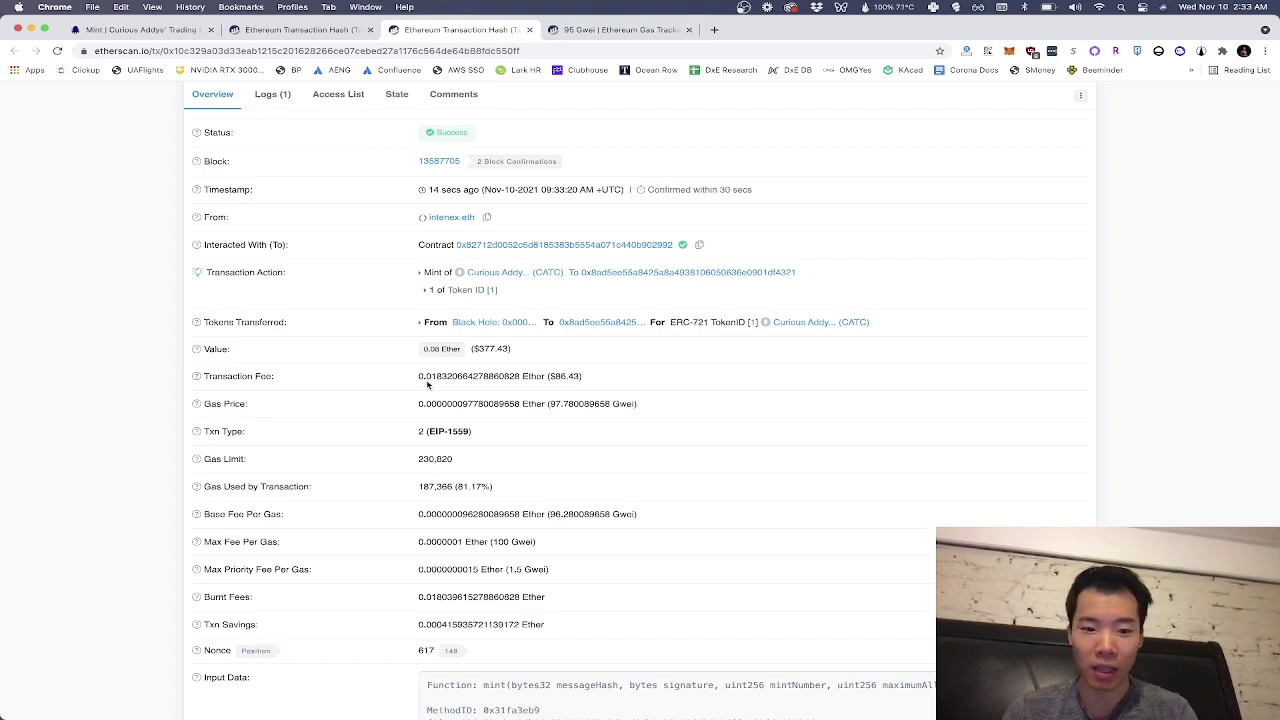
scroll(408, 346, "up", 3)
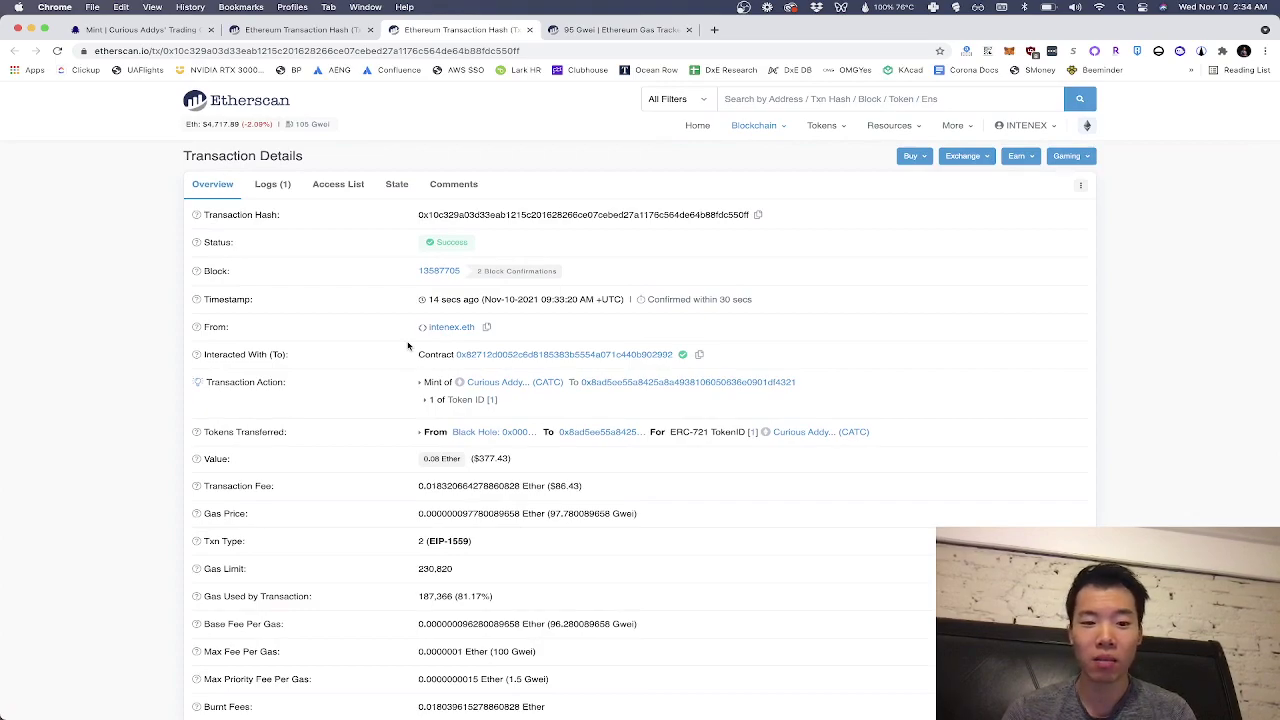
mouse_move(400, 465)
left_mouse_down()
mouse_move(538, 466)
mouse_move(394, 466)
left_mouse_up()
left_click(531, 463)
left_click(571, 474)
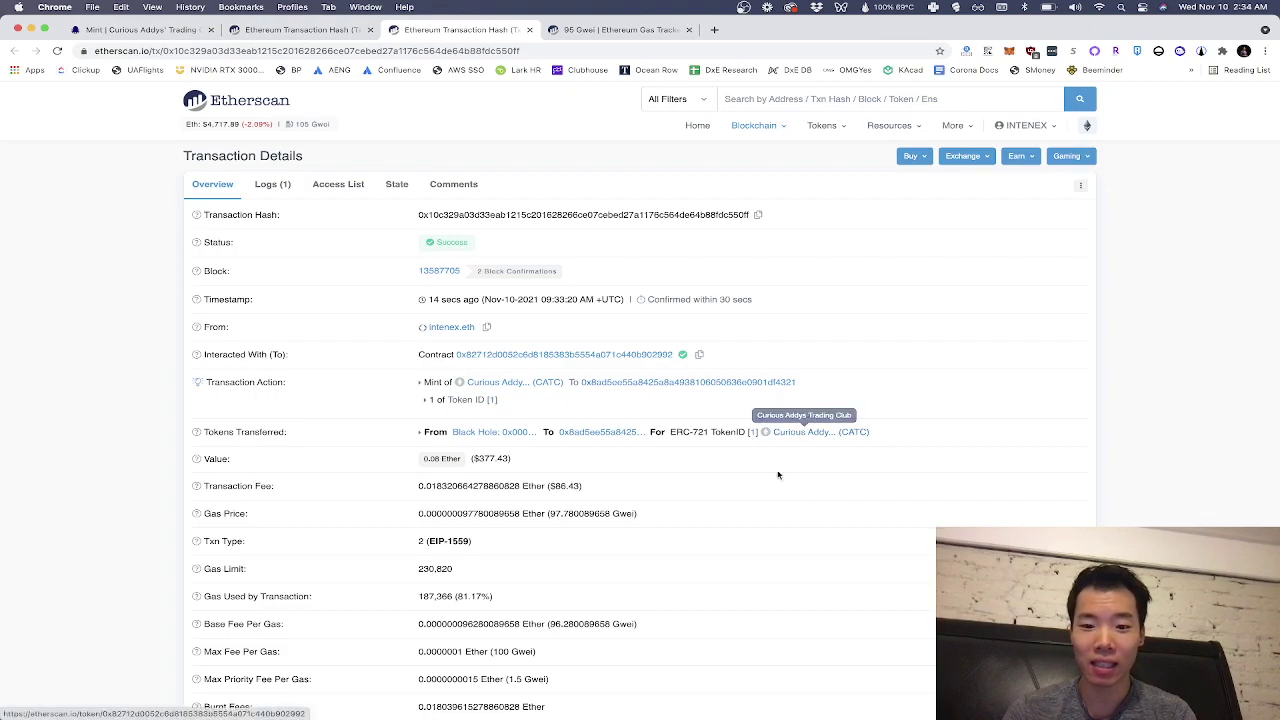
Open opensea.io in a new tab, view your profile's collected NFTs, then return to the mint page.
key("super+t")
type("open")
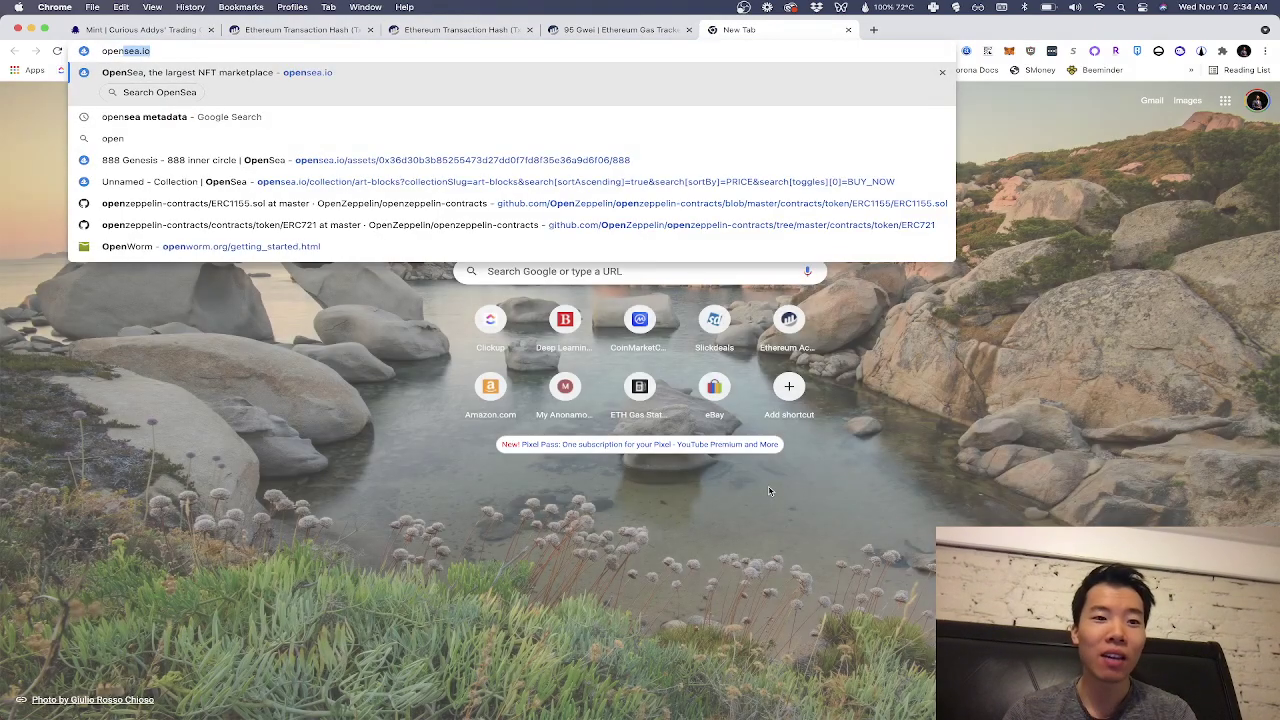
key("Return")
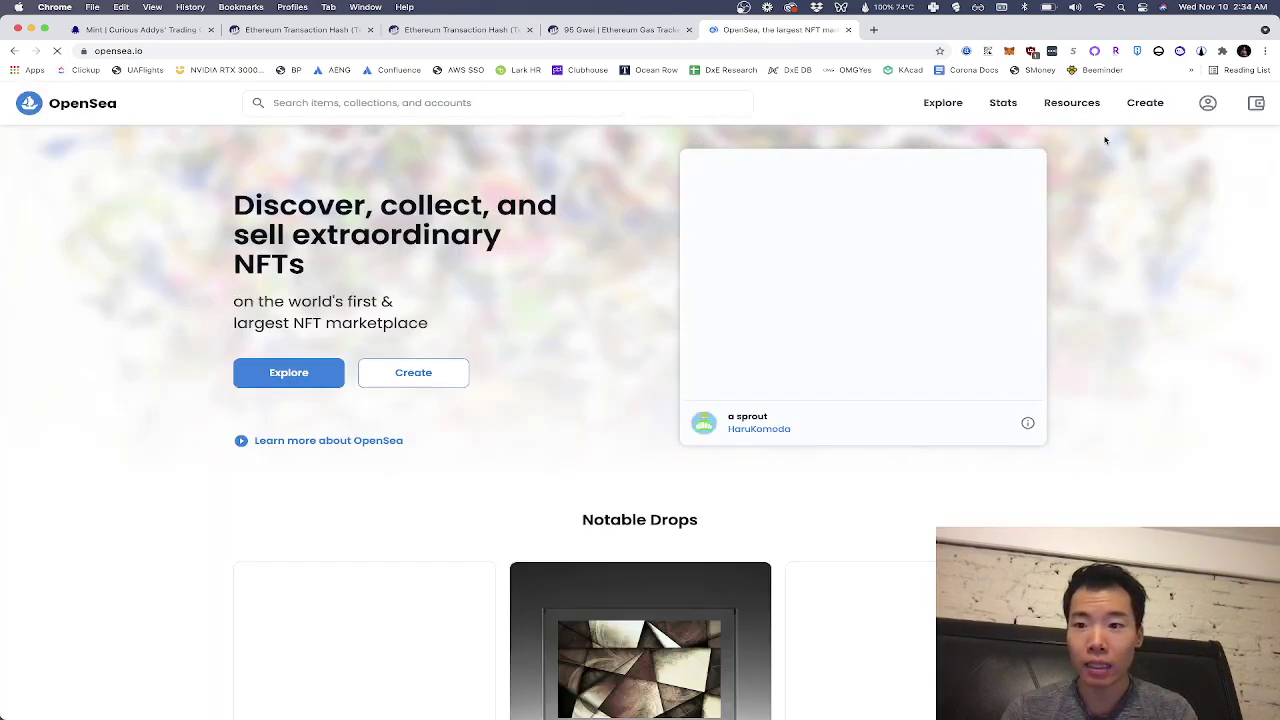
mouse_move(1207, 106)
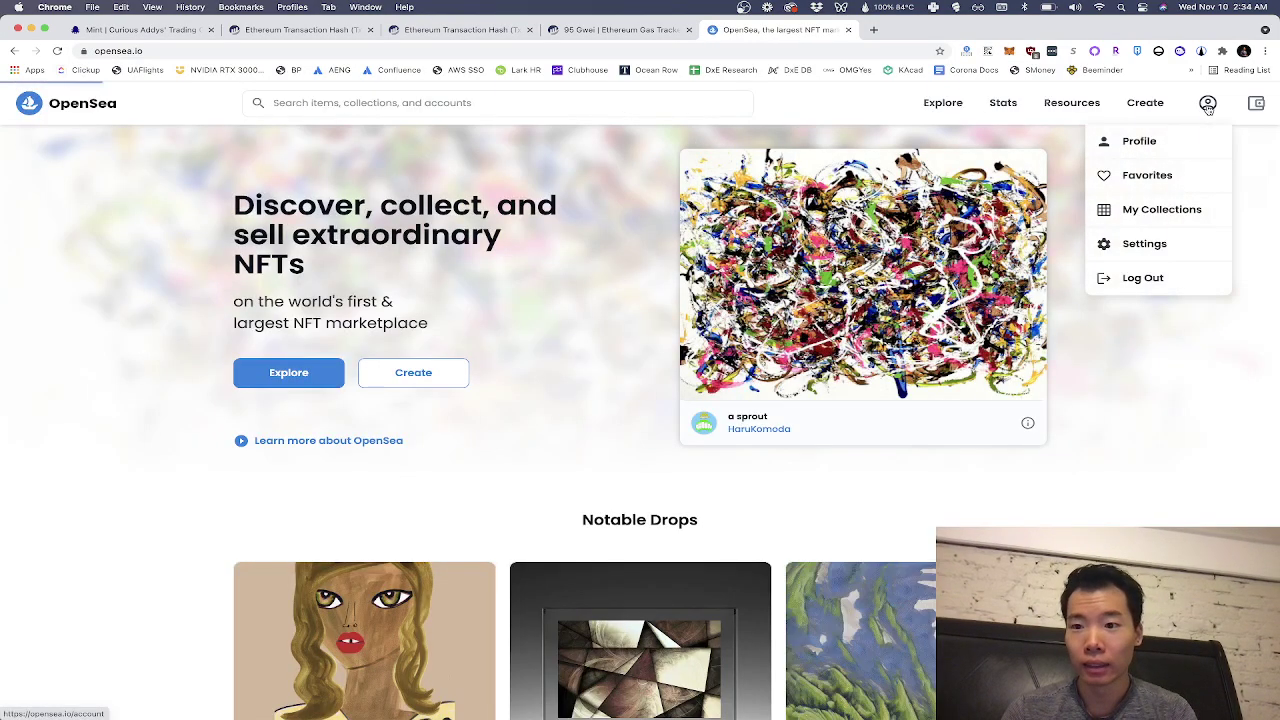
left_click(1161, 146)
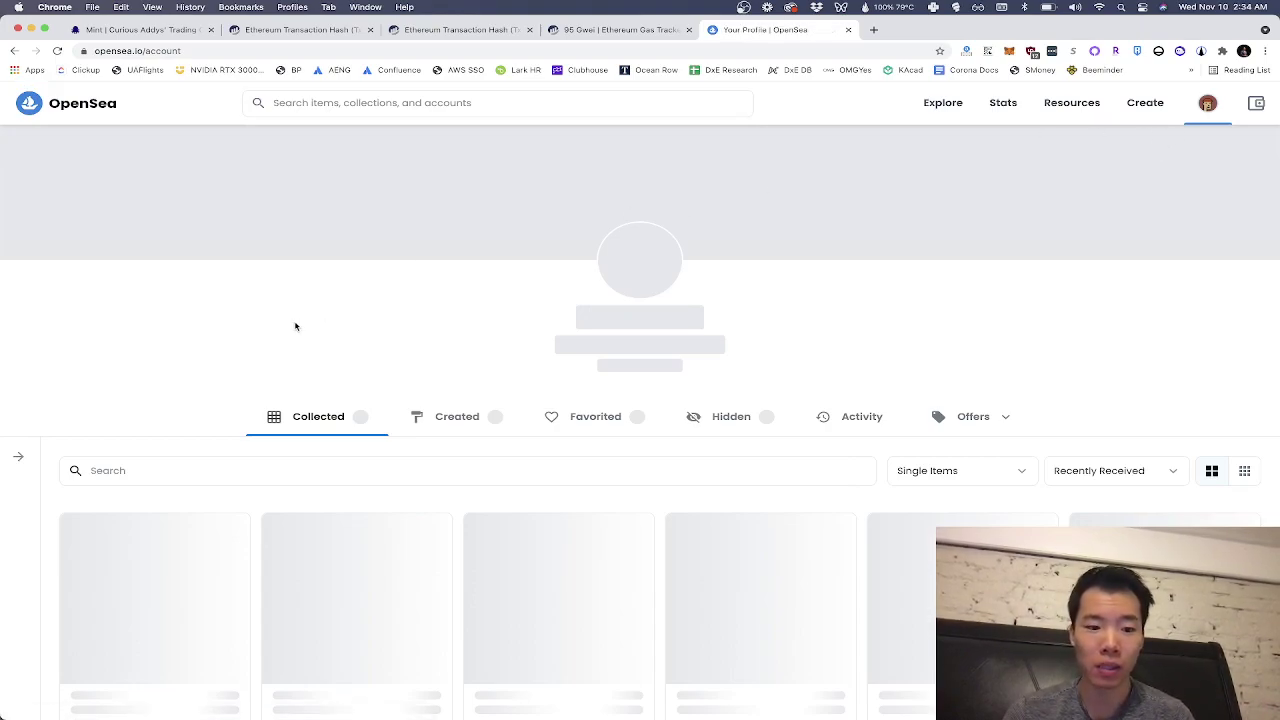
scroll(296, 326, "down", 2)
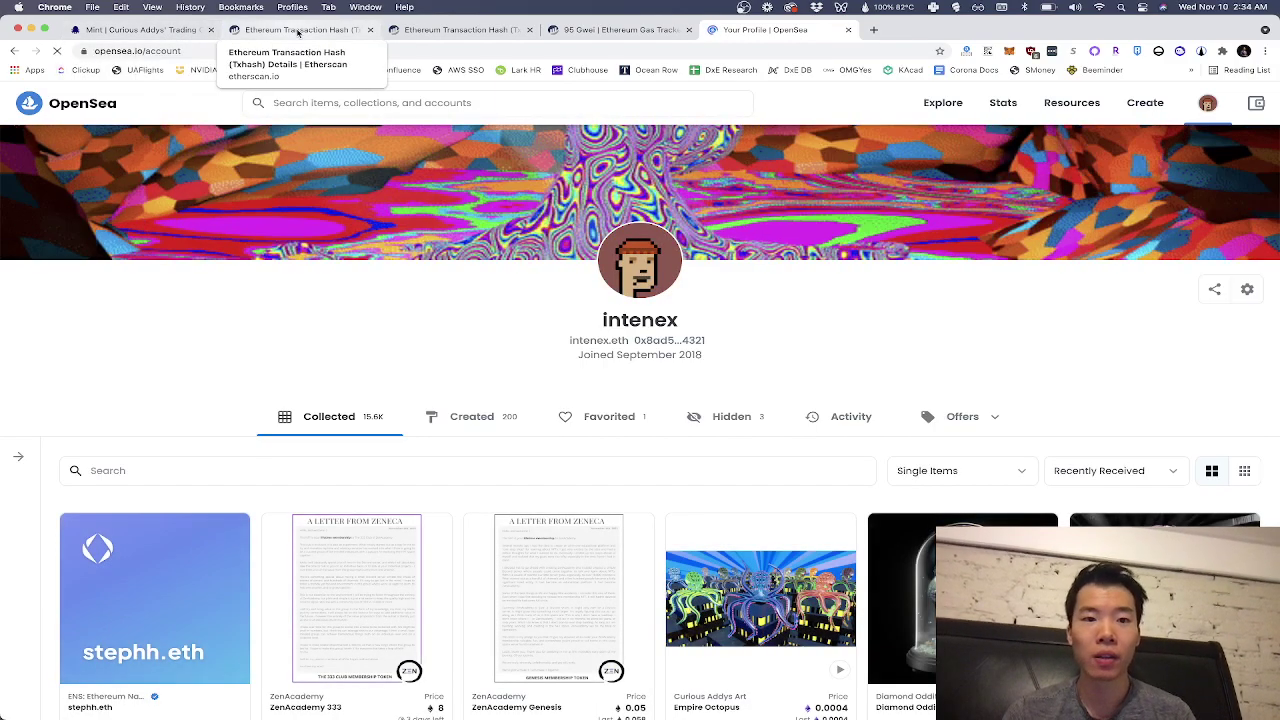
left_click(174, 38)
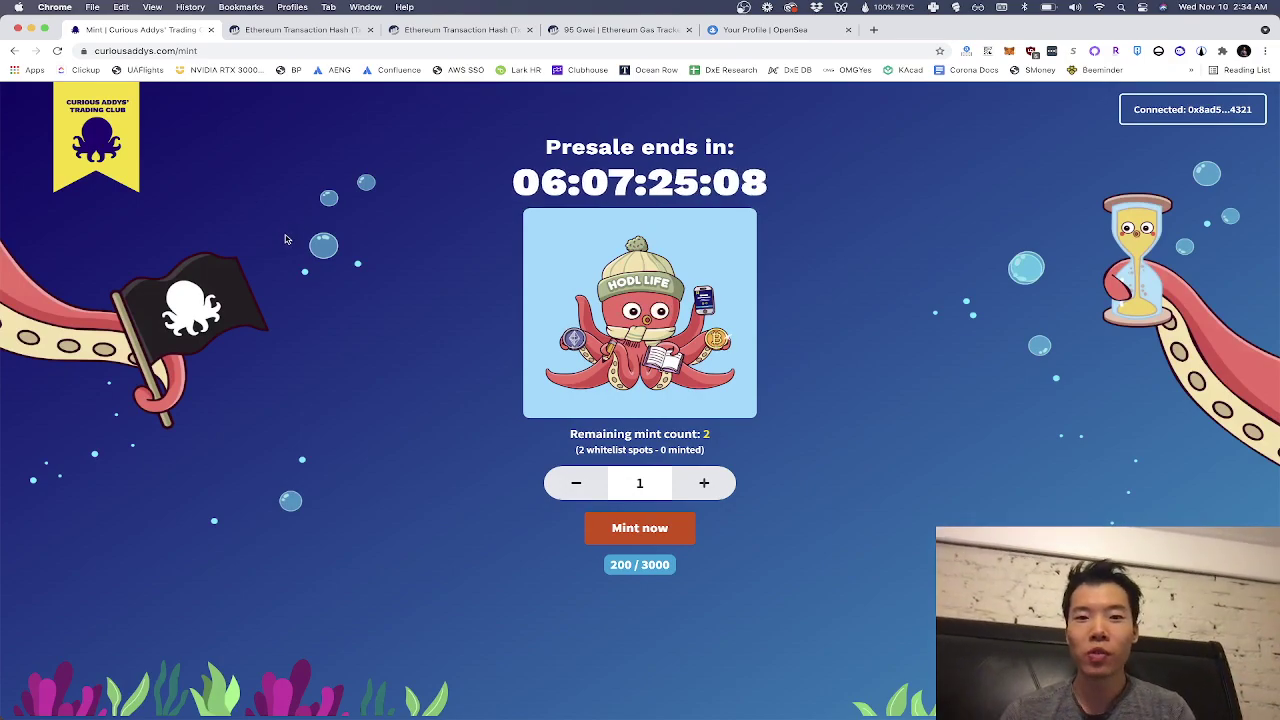
Reload the mint page and highlight the 201 / 3000 count and the 1 minted whitelist line.
key("super+r")
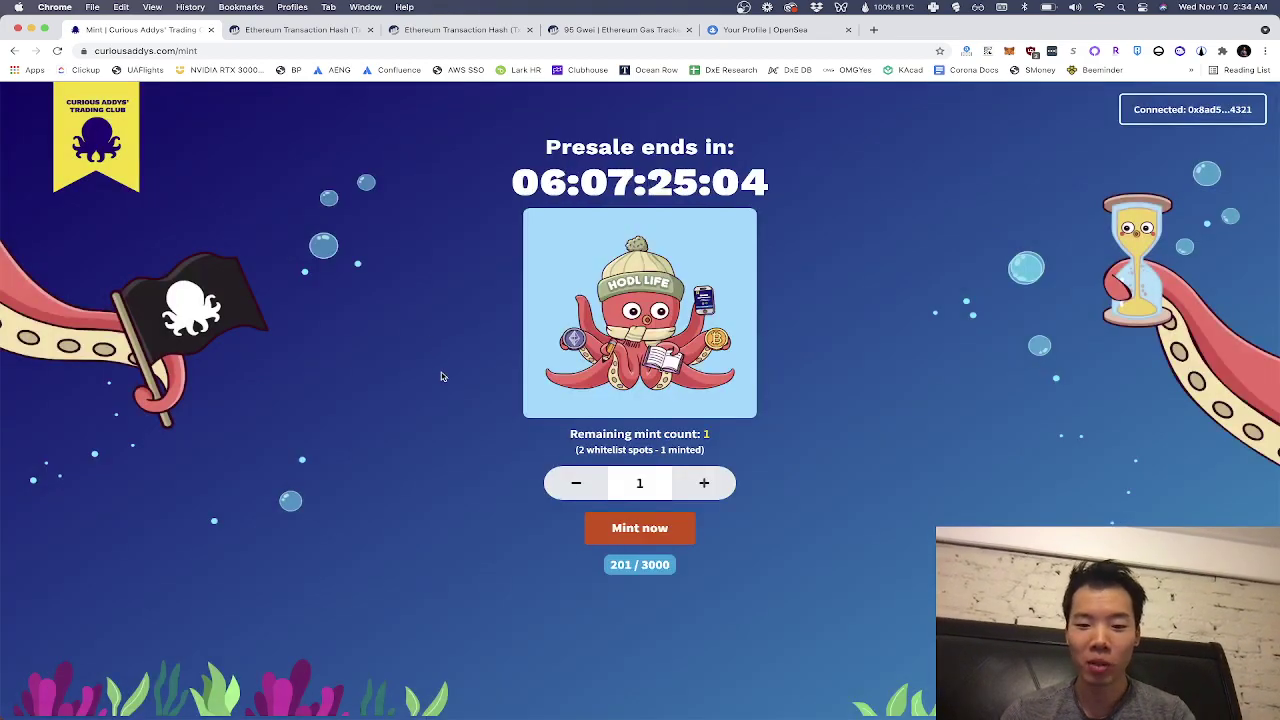
left_click_drag(550, 436, 718, 452)
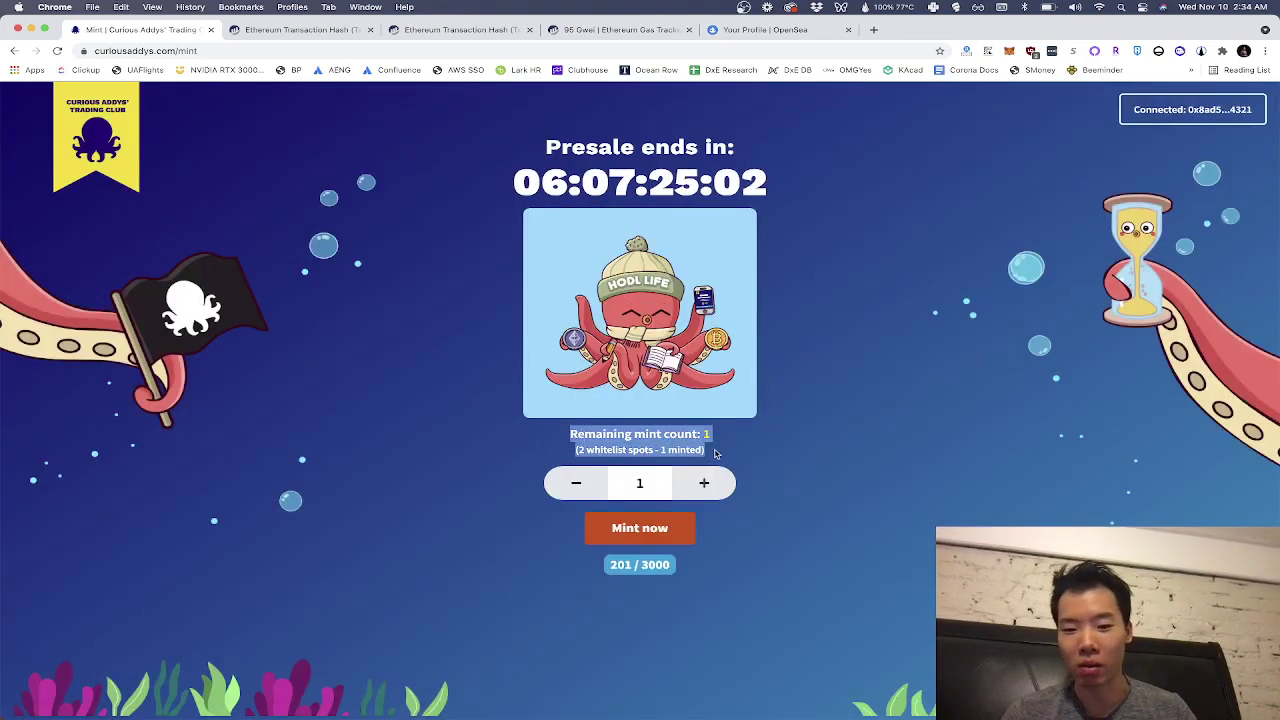
left_click(568, 430)
left_click_drag(568, 430, 708, 452)
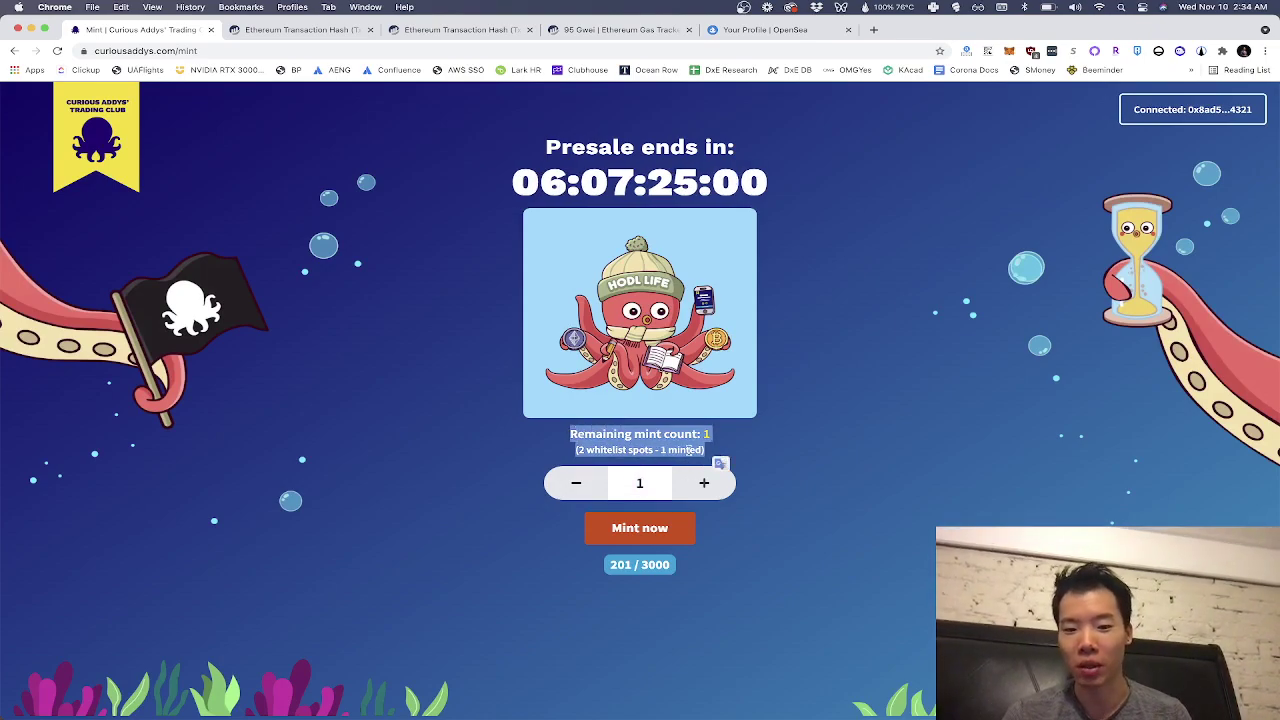
left_click(630, 443)
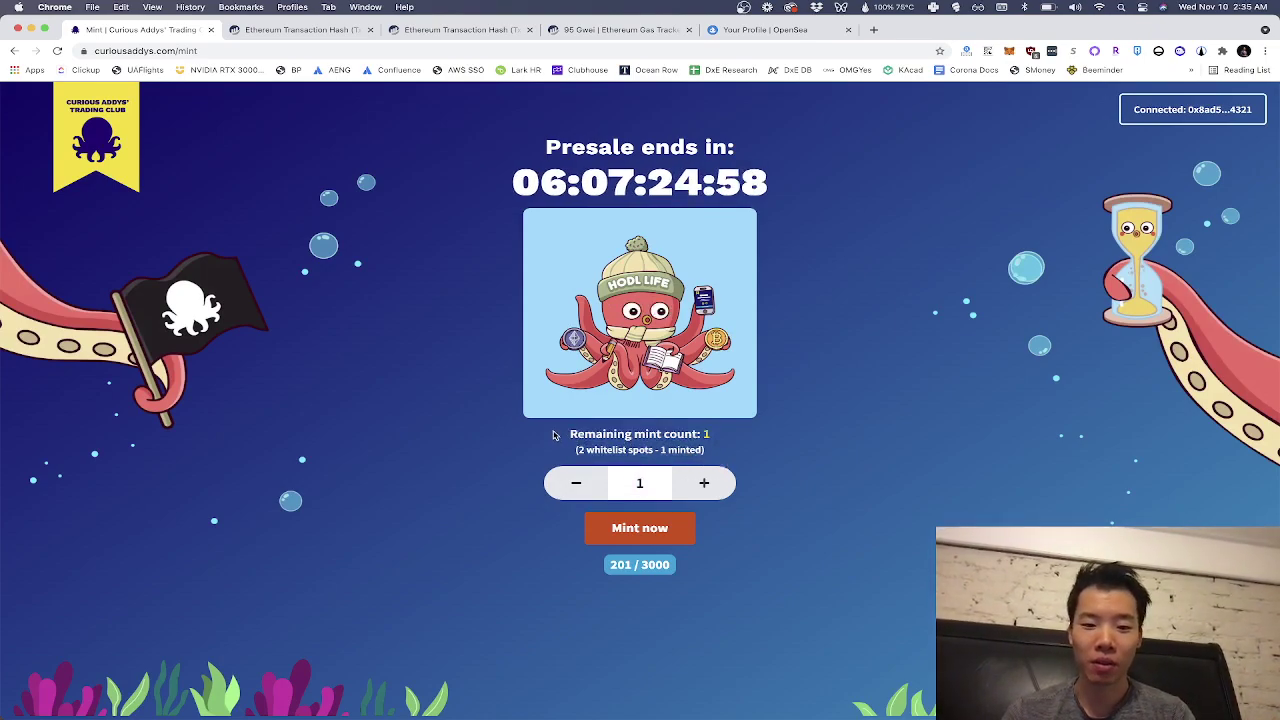
left_click_drag(551, 434, 723, 449)
left_click(731, 456)
left_click(707, 434)
left_click(723, 449)
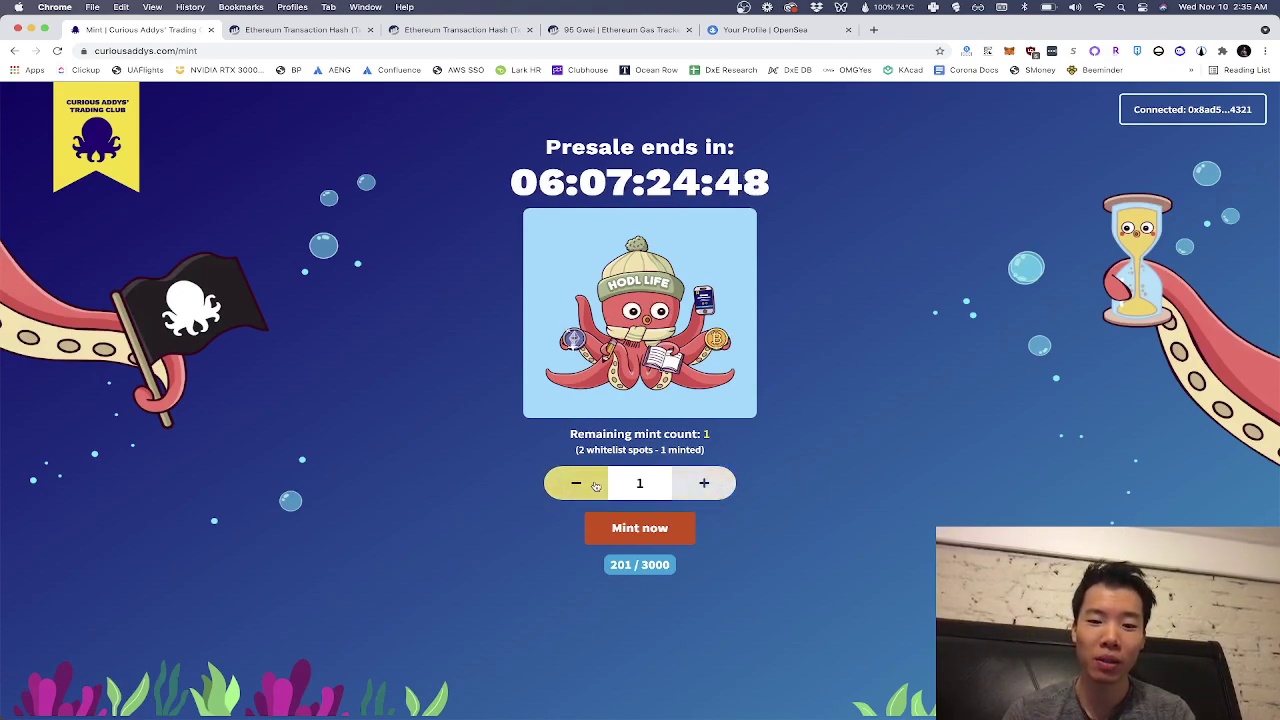
From the OpenSea profile, try the opensea.io/assets/catc address, then go back to the profile.
left_click(726, 32)
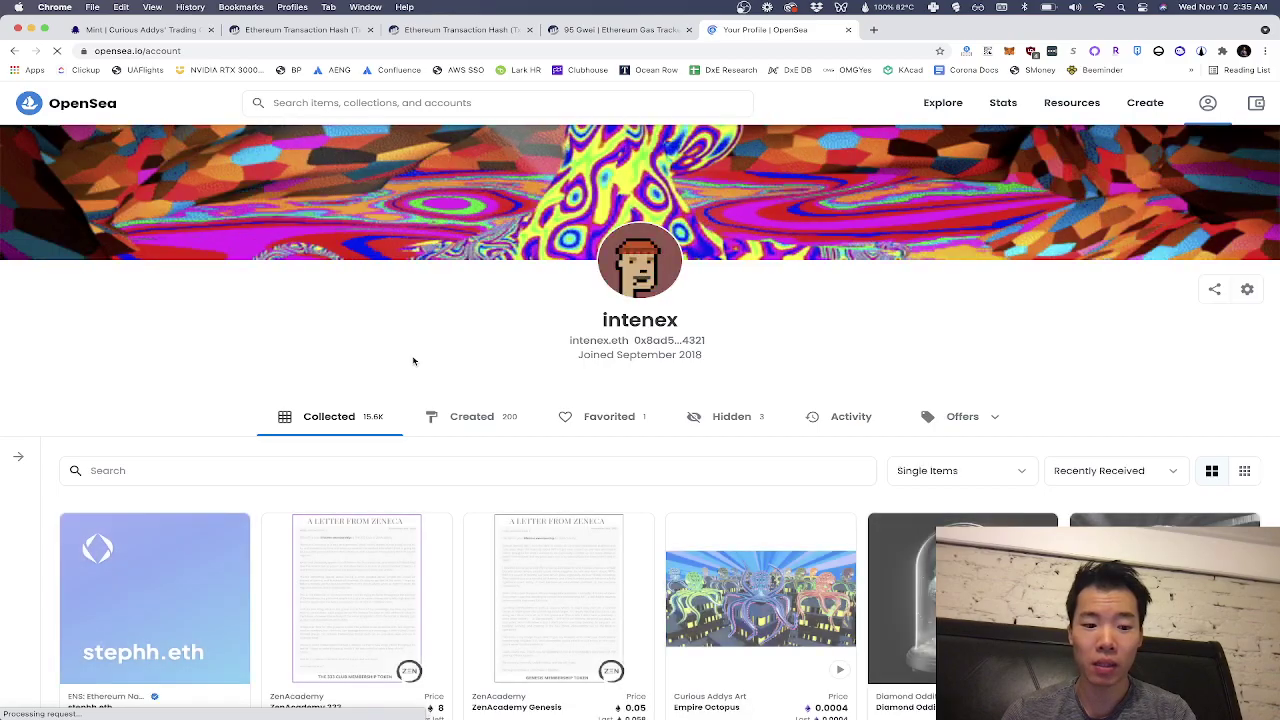
left_click(446, 103)
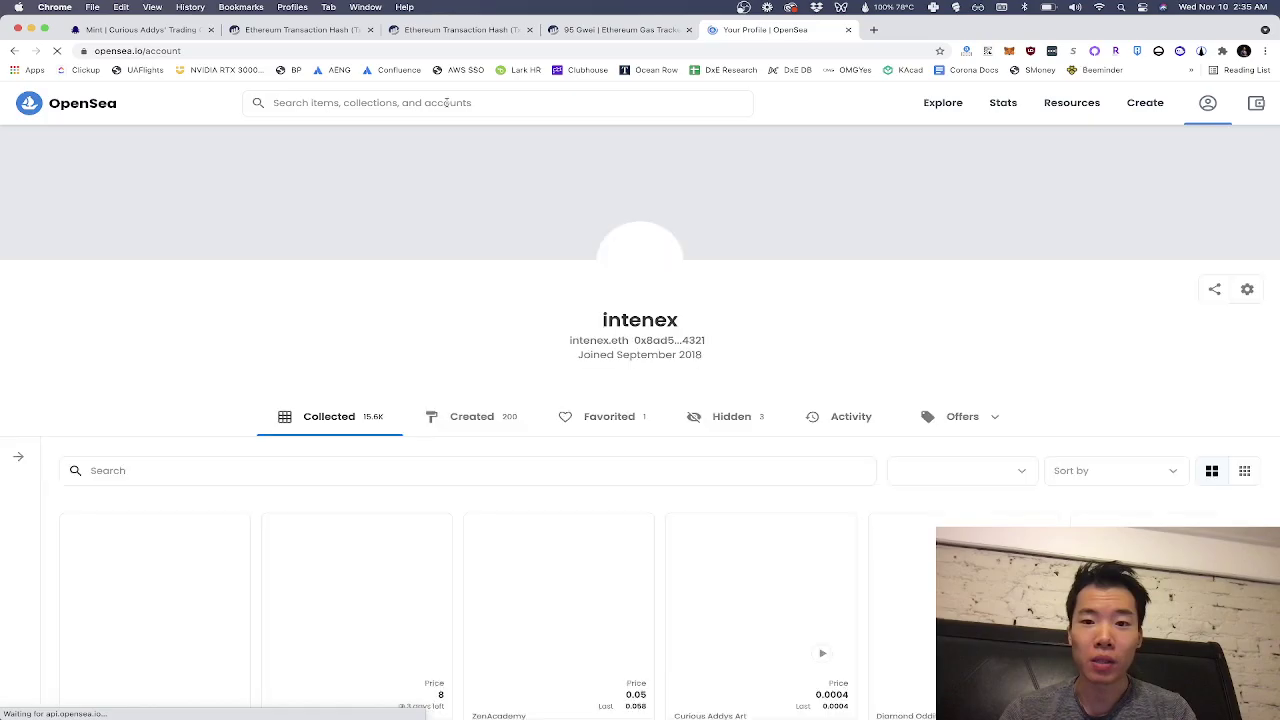
type("assets/catc")
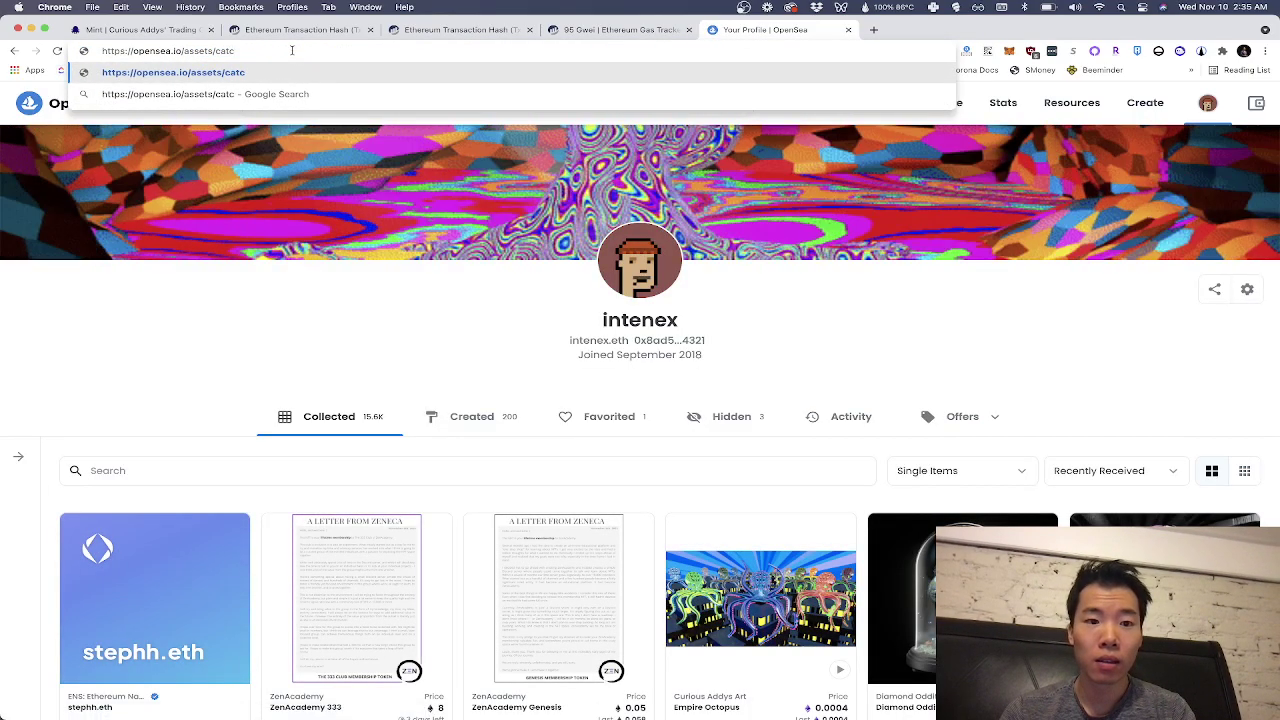
key("Return")
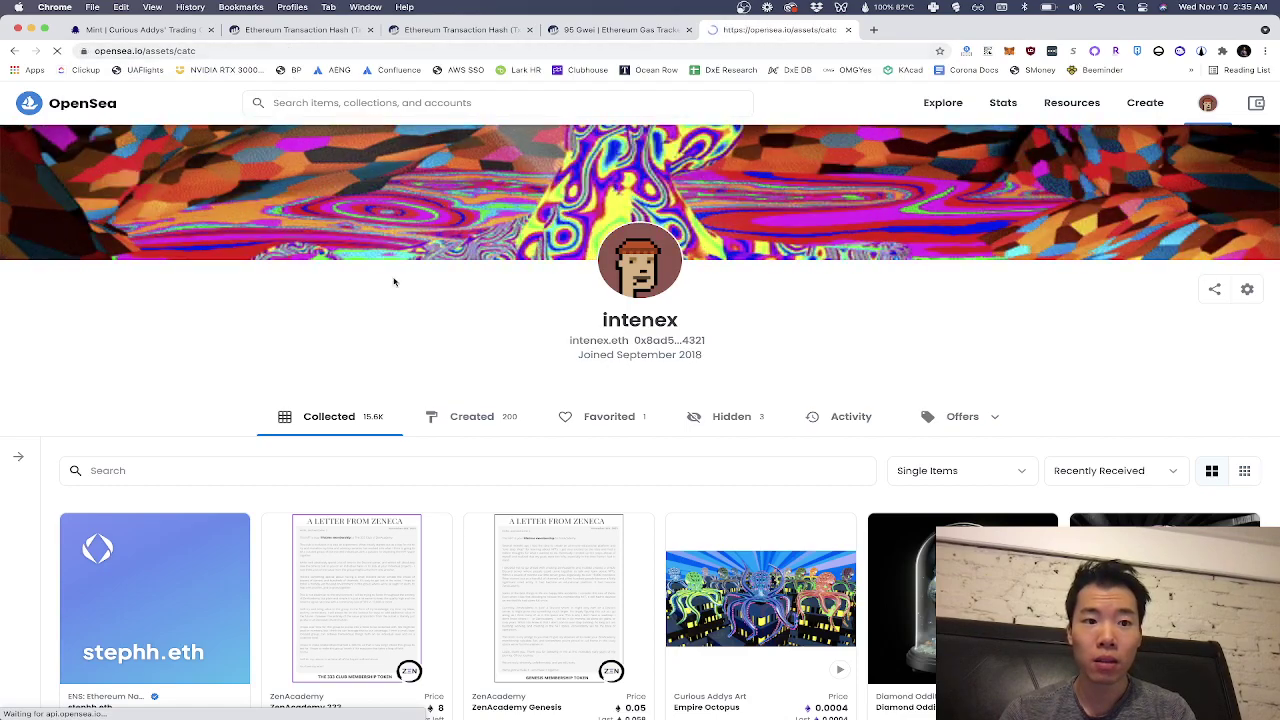
key("super+bracketleft")
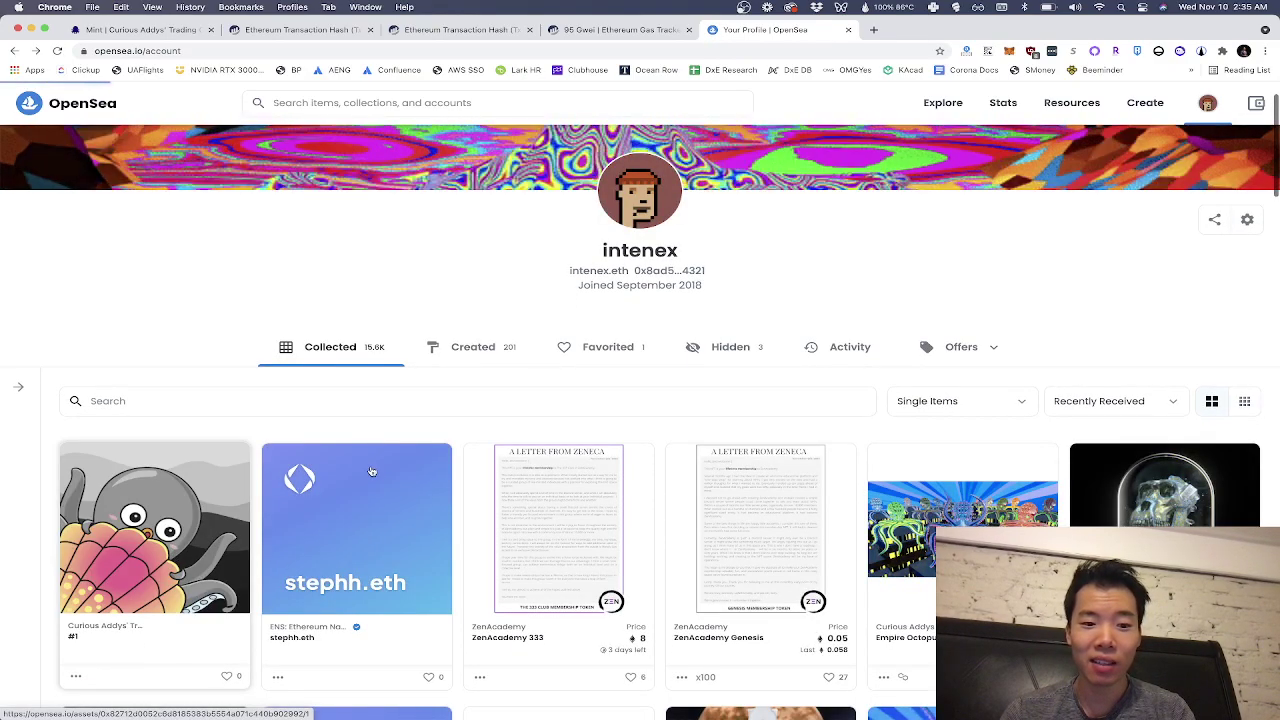
Open the Curious Addys #1 item page and scroll to its Minted activity entry.
left_click(206, 549)
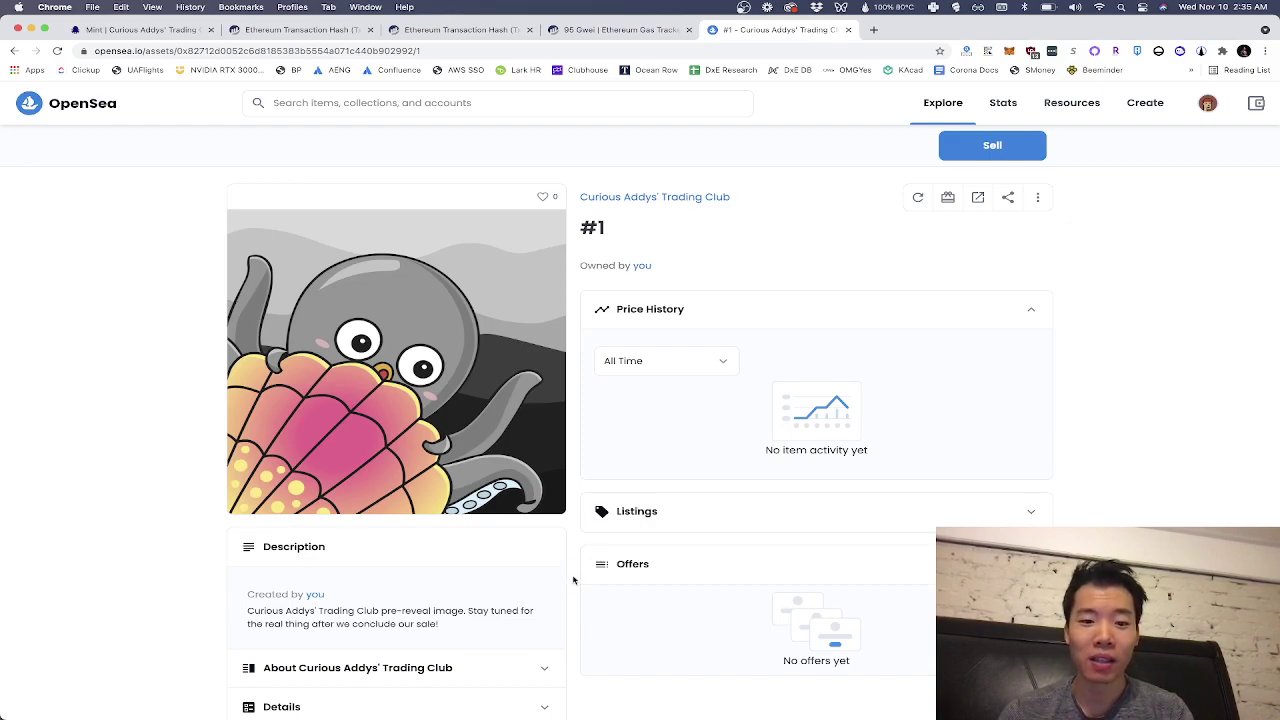
scroll(573, 580, "down", 5)
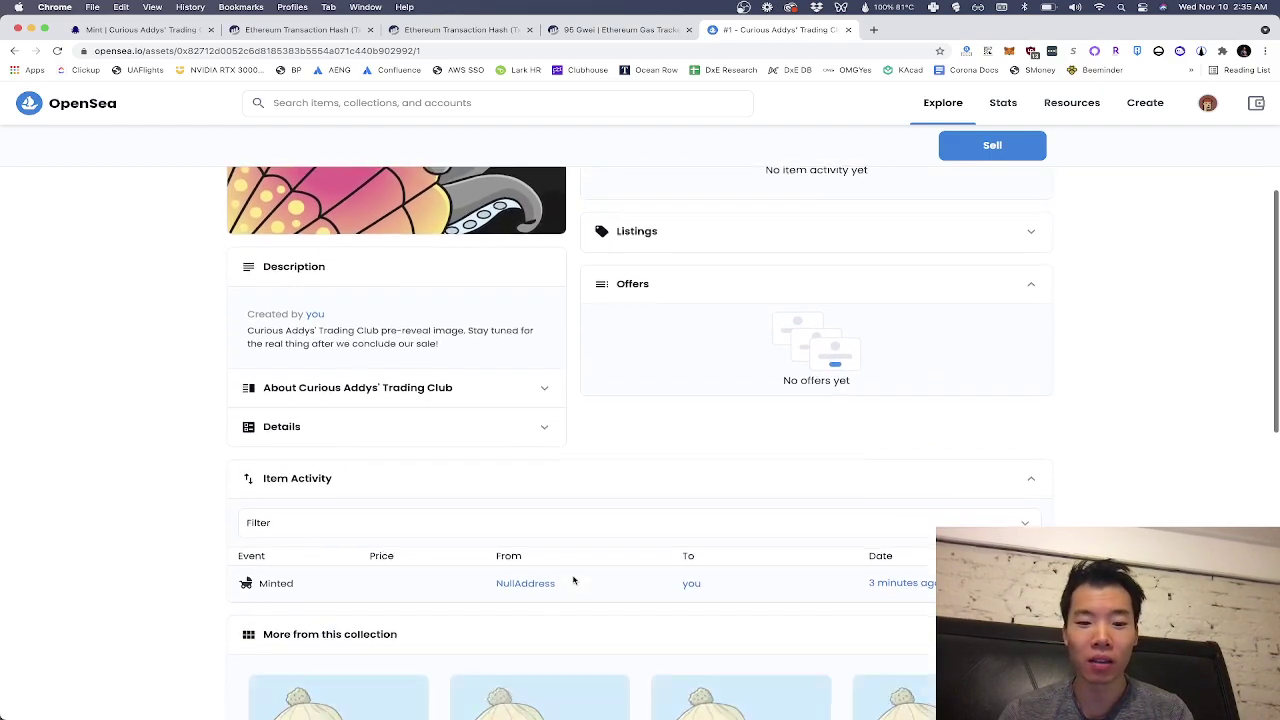
scroll(573, 580, "up", 5)
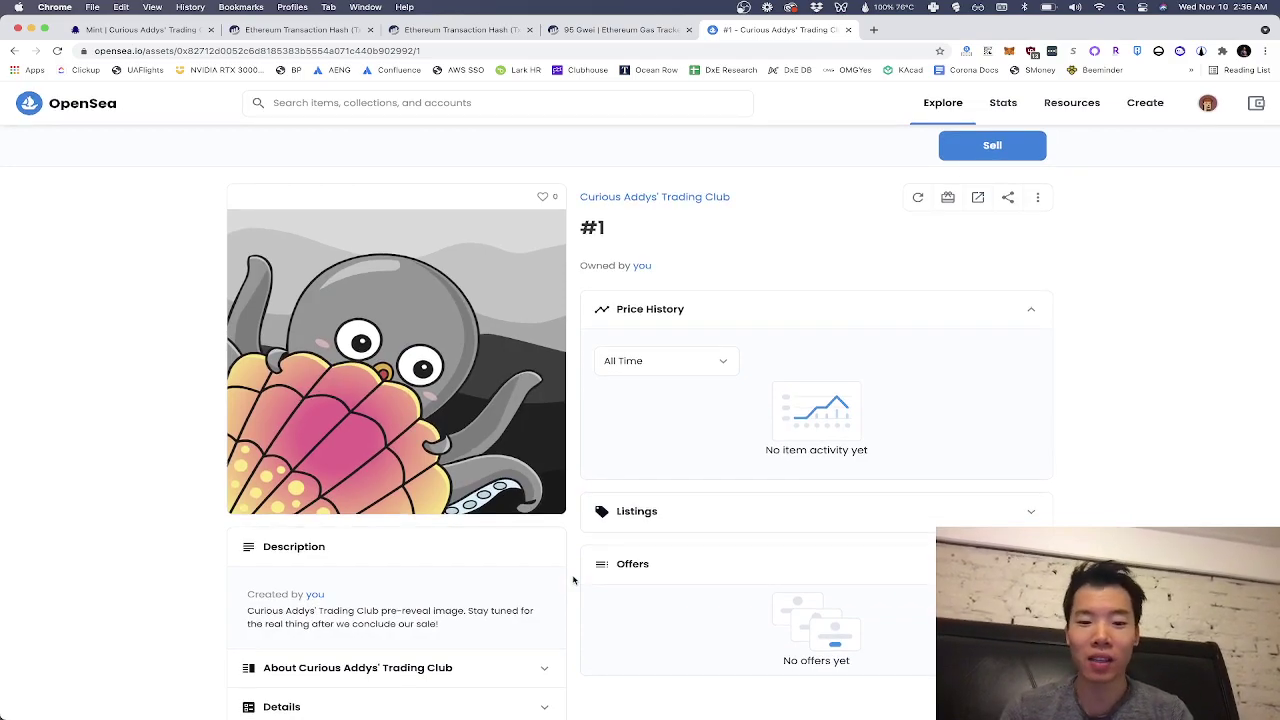
Switch back to the Curious Addys mint tab, still at 201 / 3000 minted.
left_click(170, 32)
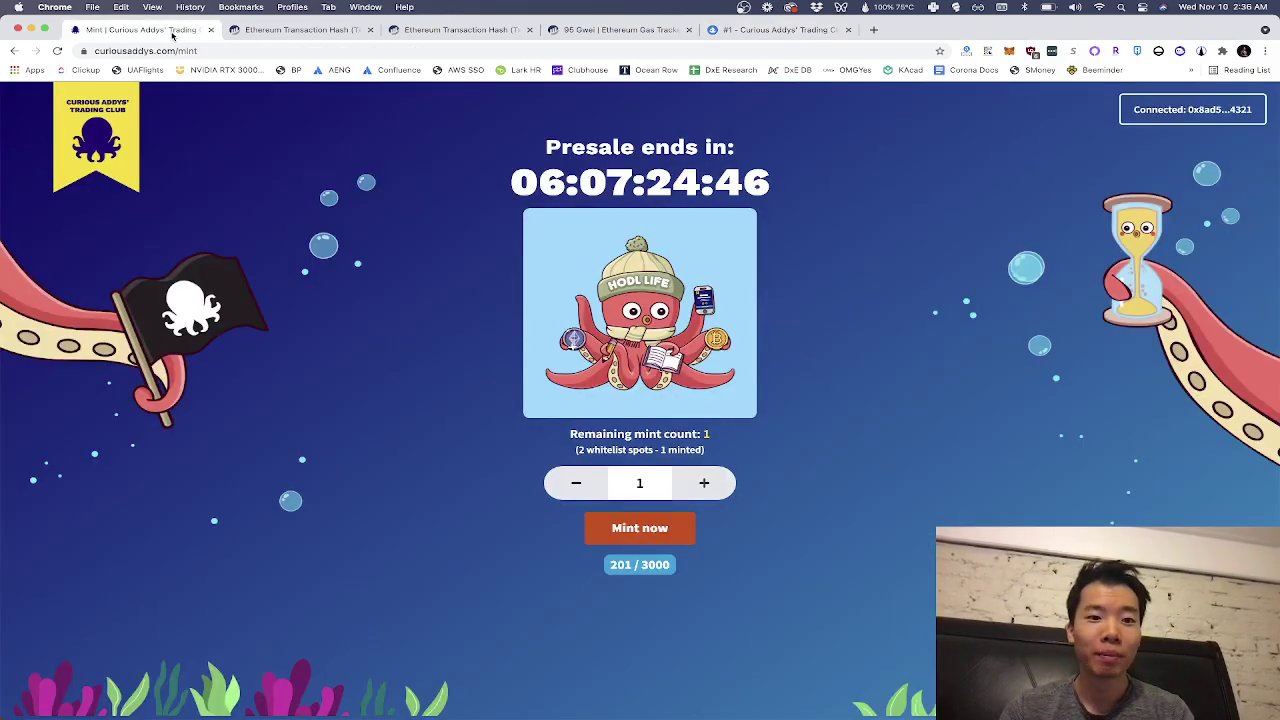